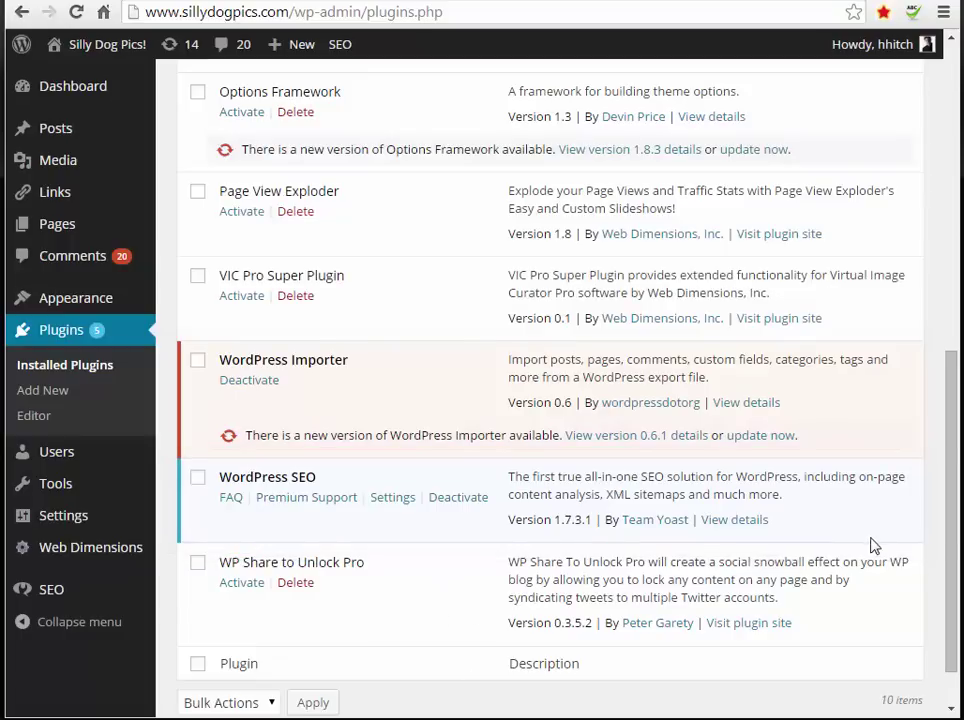
# Search for "yoast" among the plugins available to add to the site
pyautogui.moveTo(947, 517); pyautogui.dragTo(932, 172)
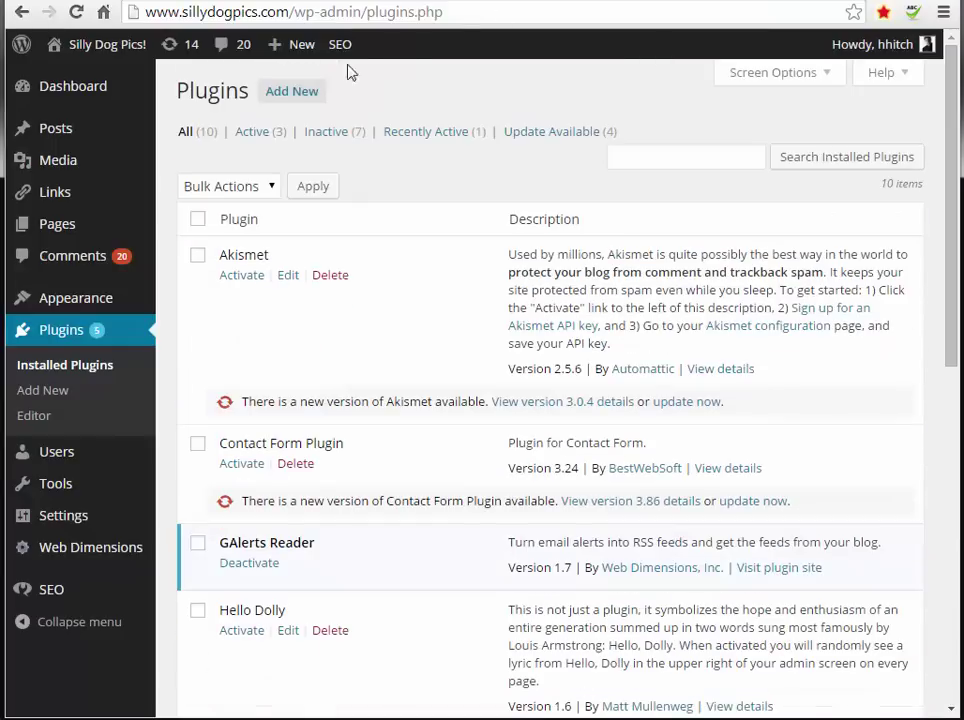
pyautogui.click(296, 100)
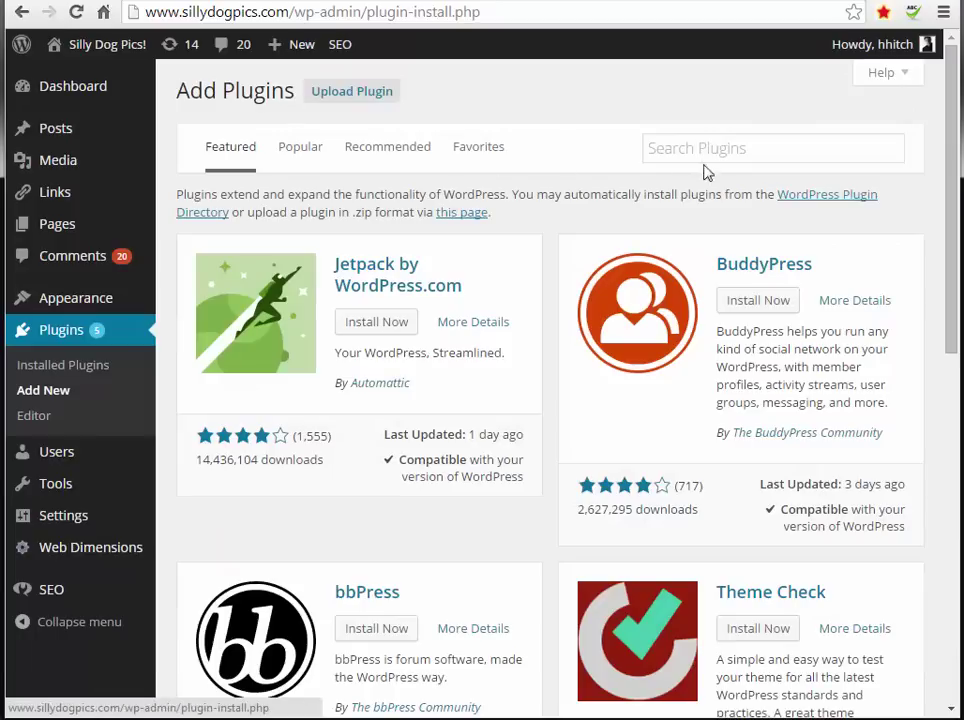
pyautogui.click(745, 150)
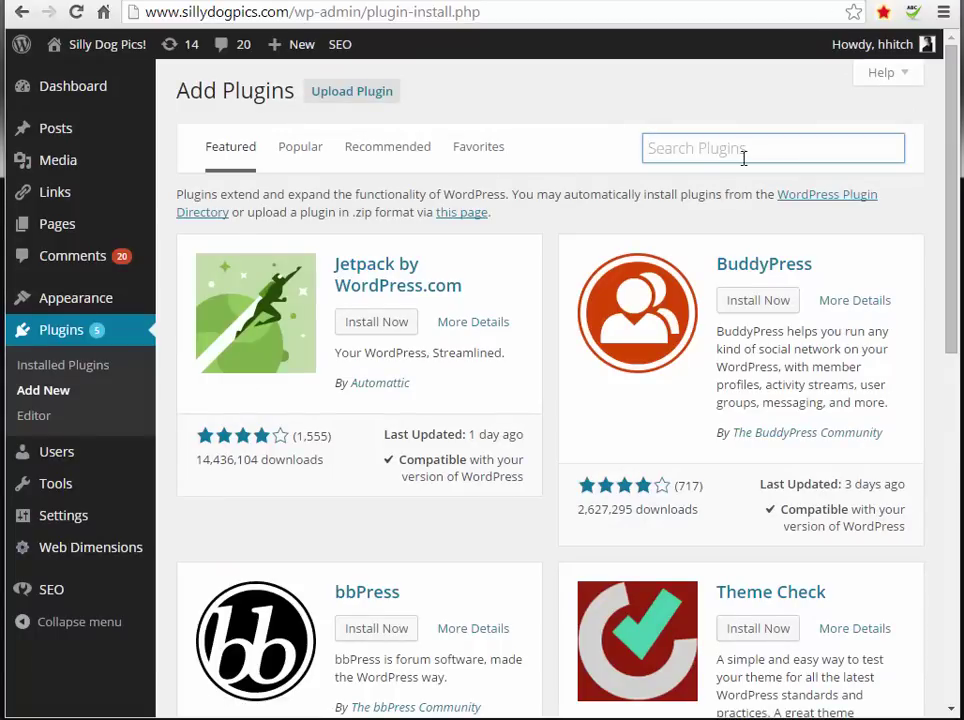
pyautogui.write('yoast')
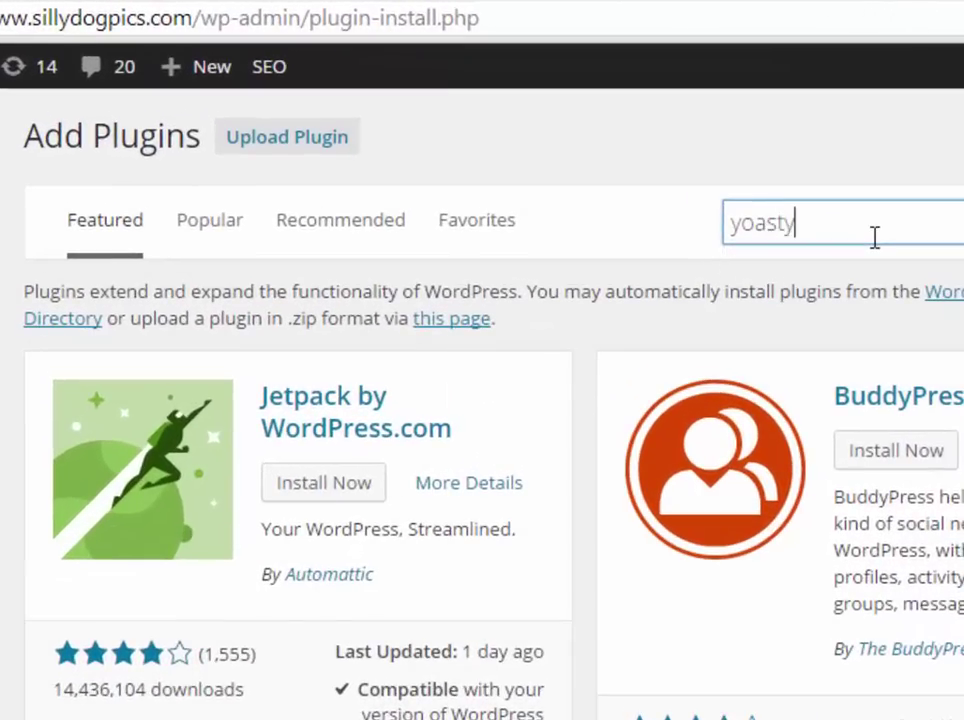
pyautogui.click(663, 246)
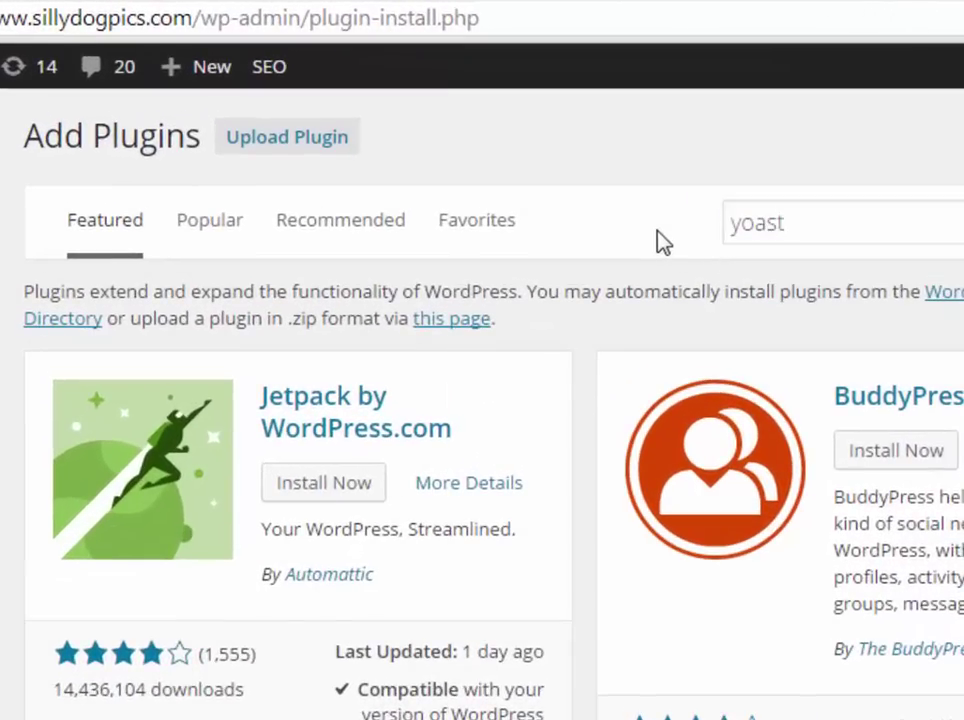
pyautogui.click(816, 222)
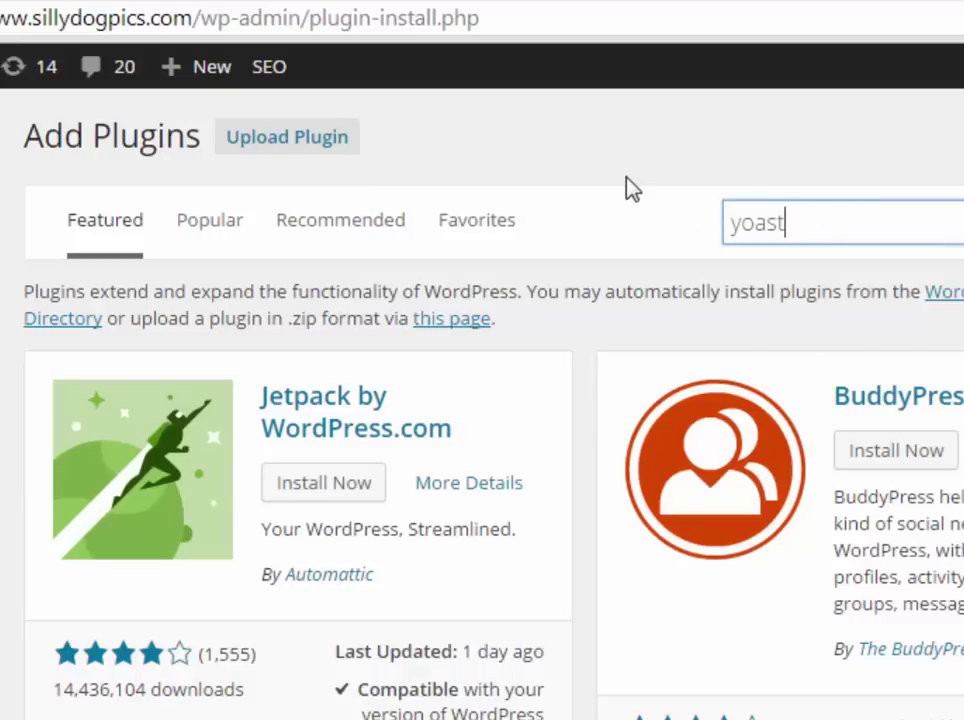
pyautogui.press('Return')
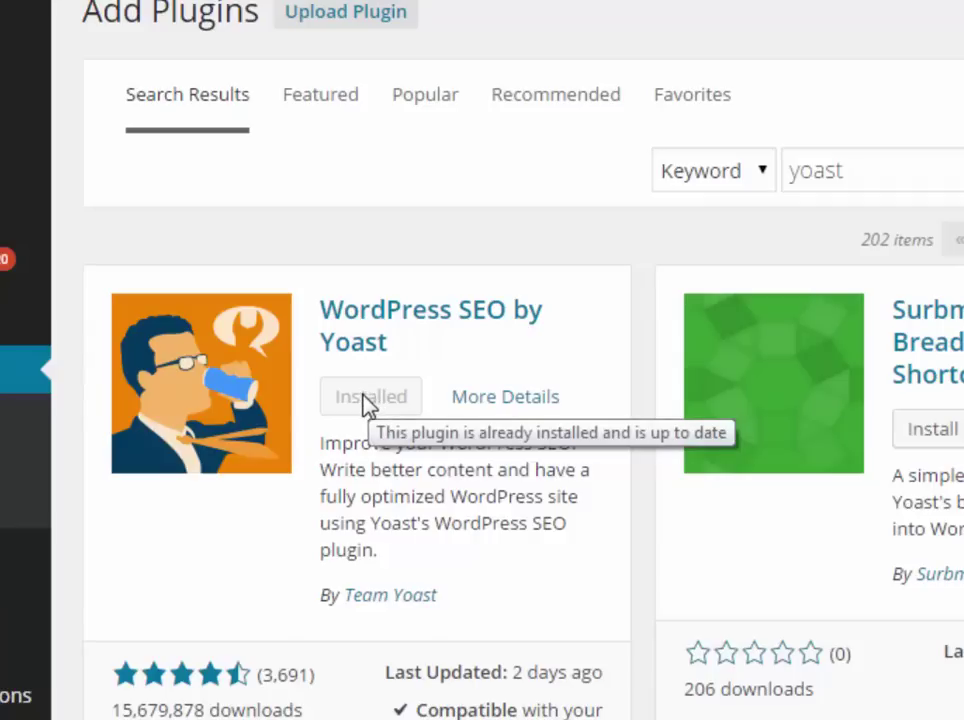
# Open the "German Shepherd Guard Dogs" post for editing from the list of all posts
pyautogui.moveTo(20, 70)
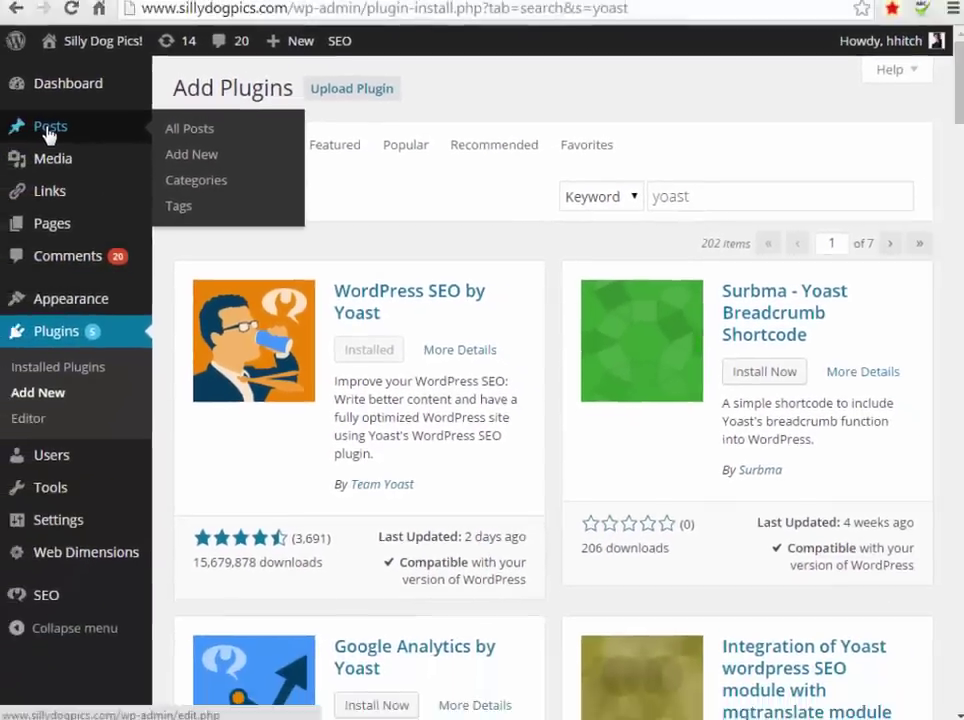
pyautogui.click(180, 137)
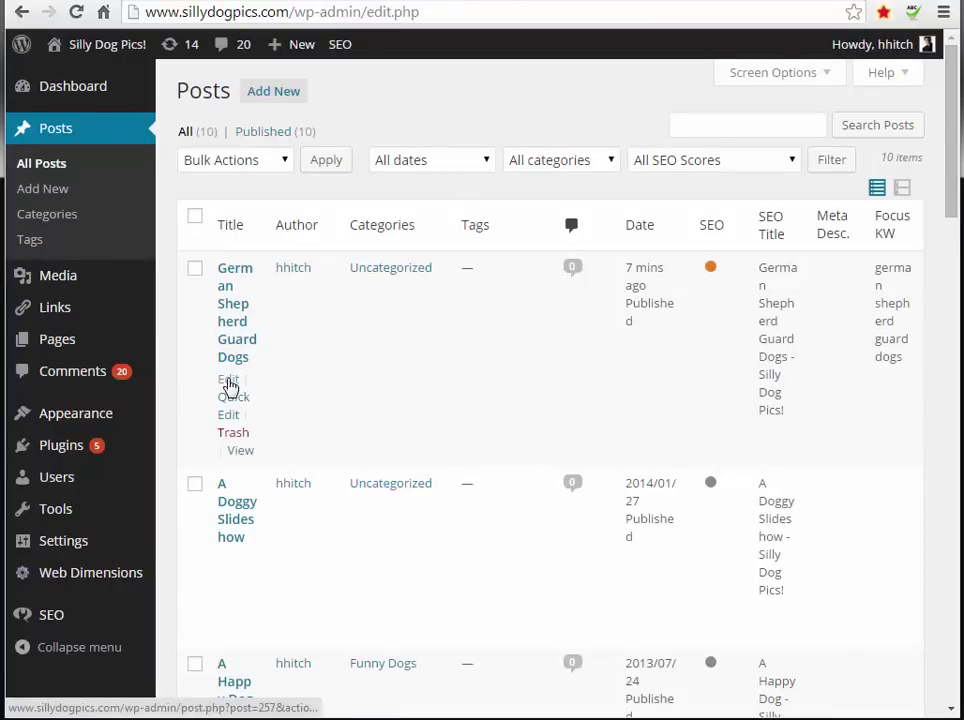
pyautogui.click(228, 381)
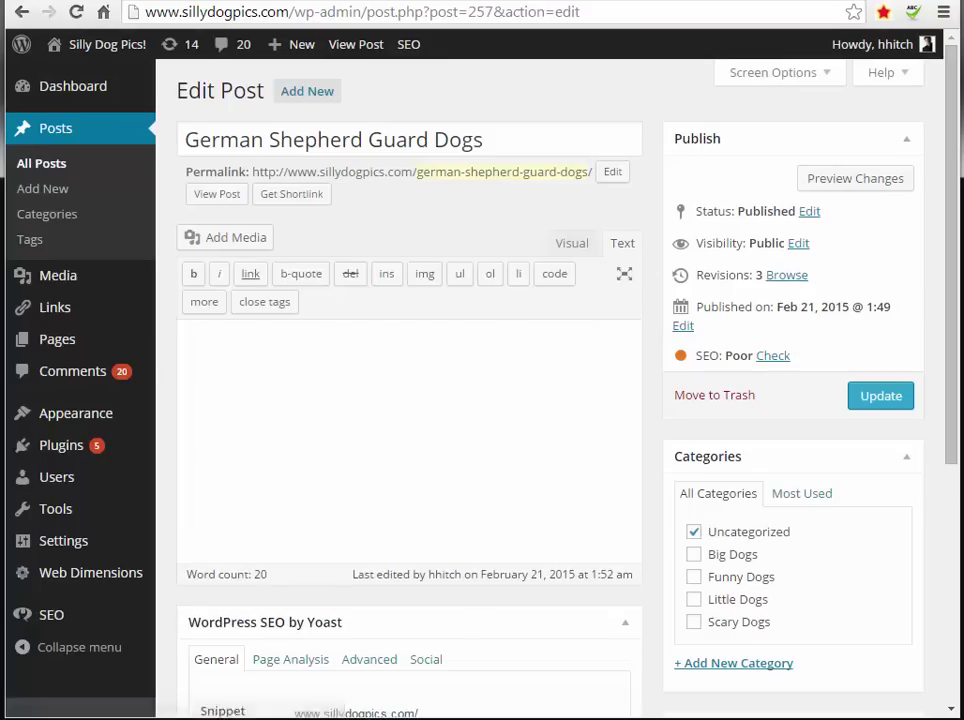
# Examine the focus keyword field and the focus keyword usage list in the post's WordPress SEO by Yoast settings
pyautogui.moveTo(953, 189); pyautogui.dragTo(946, 457)
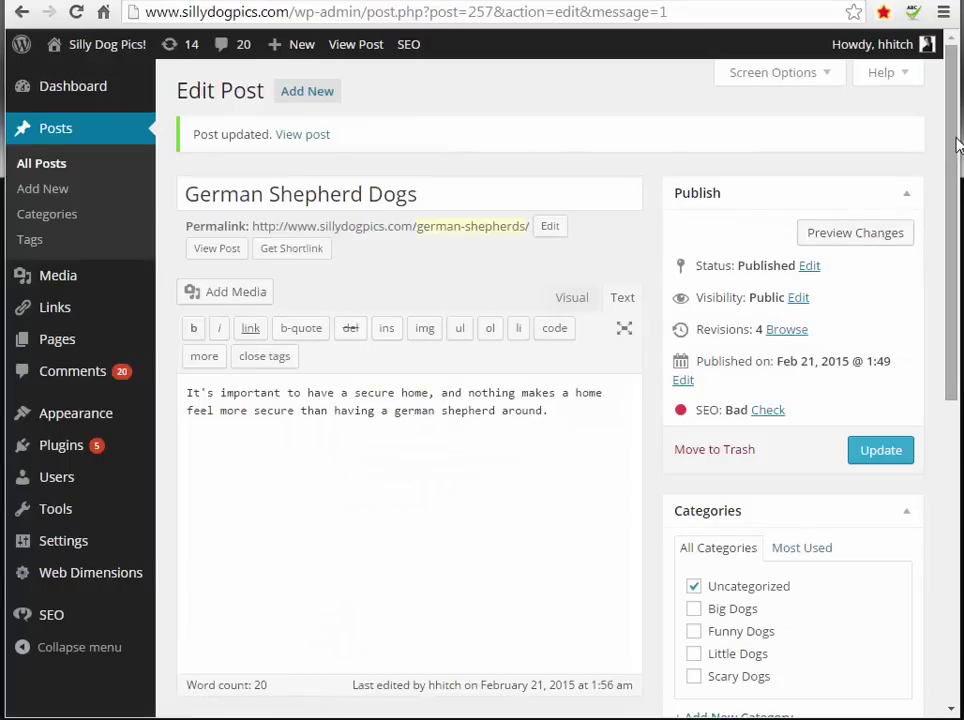
pyautogui.moveTo(957, 145); pyautogui.dragTo(930, 348)
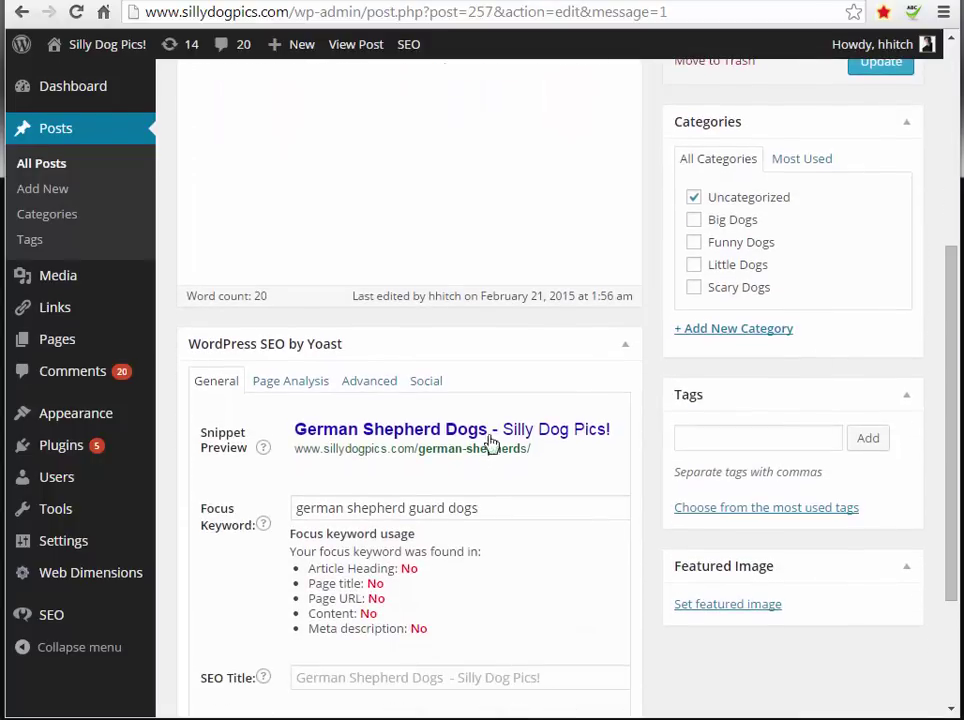
pyautogui.click(491, 506)
pyautogui.moveTo(491, 506); pyautogui.dragTo(277, 508)
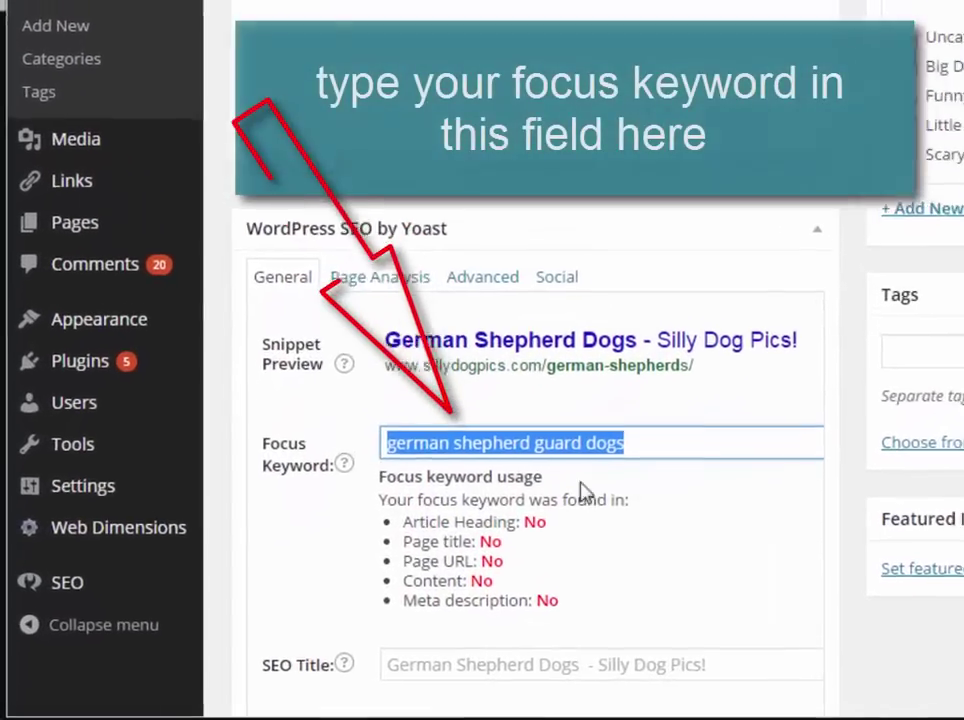
pyautogui.click(673, 475)
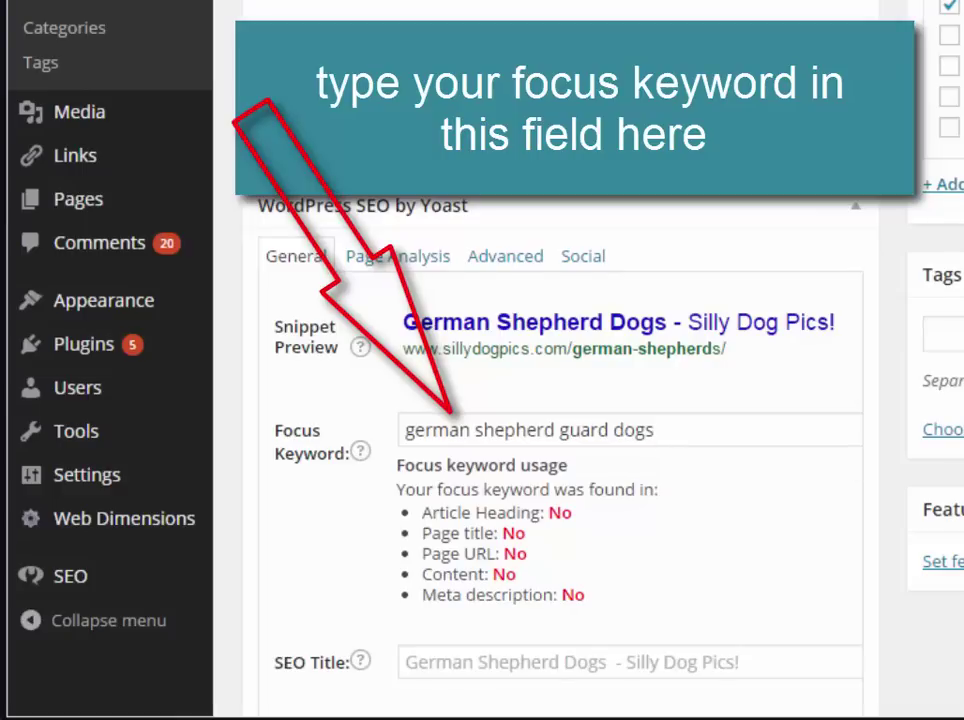
pyautogui.scroll(-2, 921, 239)
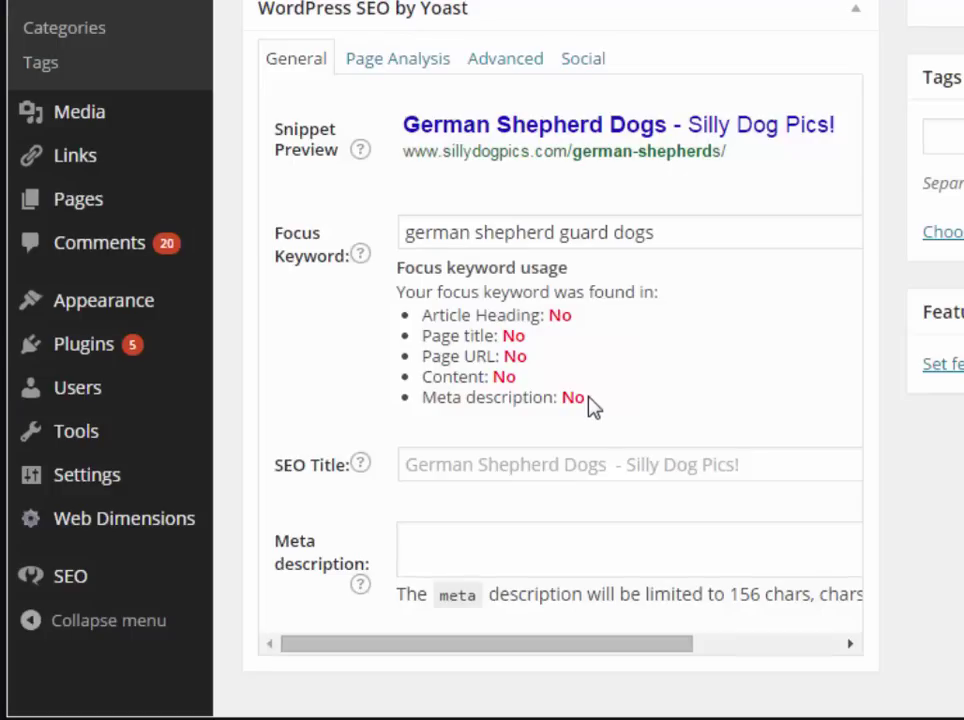
pyautogui.moveTo(587, 398); pyautogui.dragTo(428, 315)
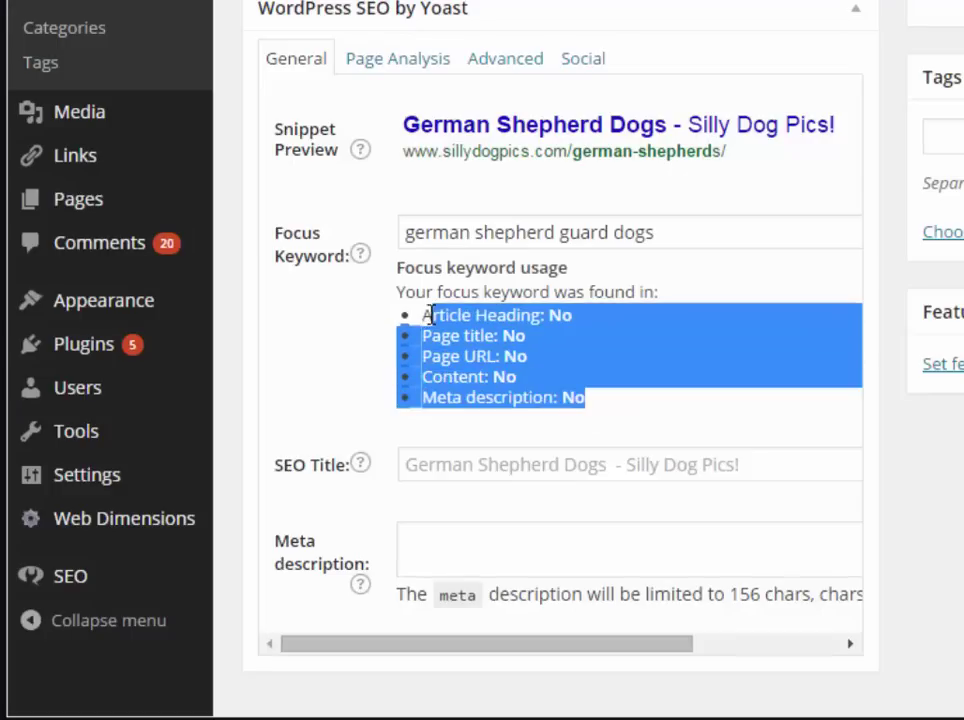
pyautogui.click(555, 387)
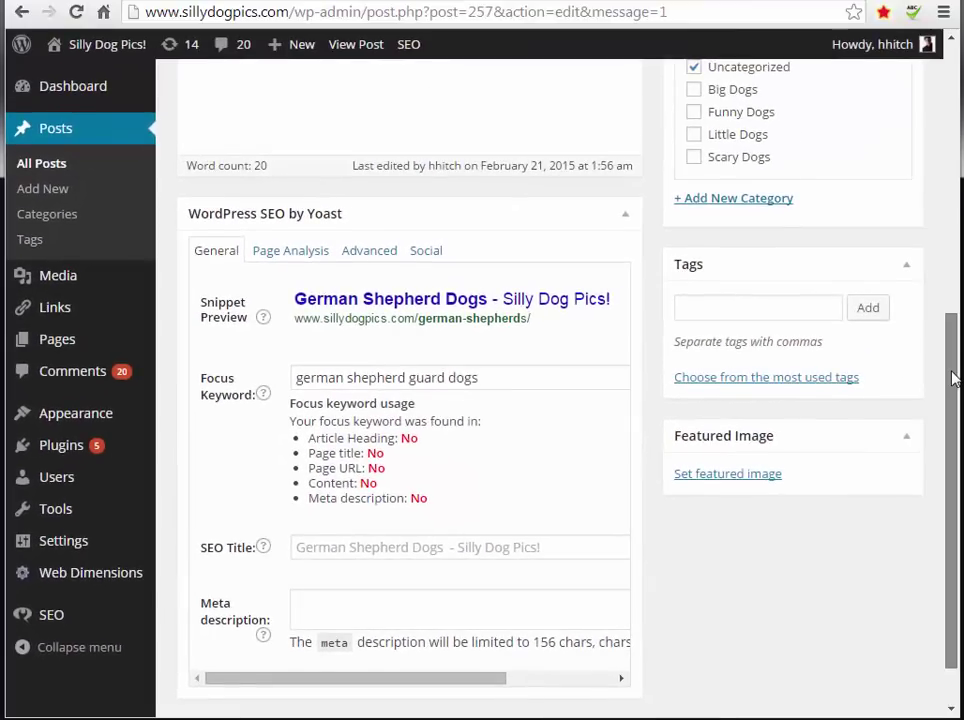
# Change the post title to "German Shepherd Guard Dogs" and check the article heading and page title entries in the focus keyword usage list
pyautogui.moveTo(952, 376); pyautogui.dragTo(952, 392)
pyautogui.scroll(5, 357, 220)
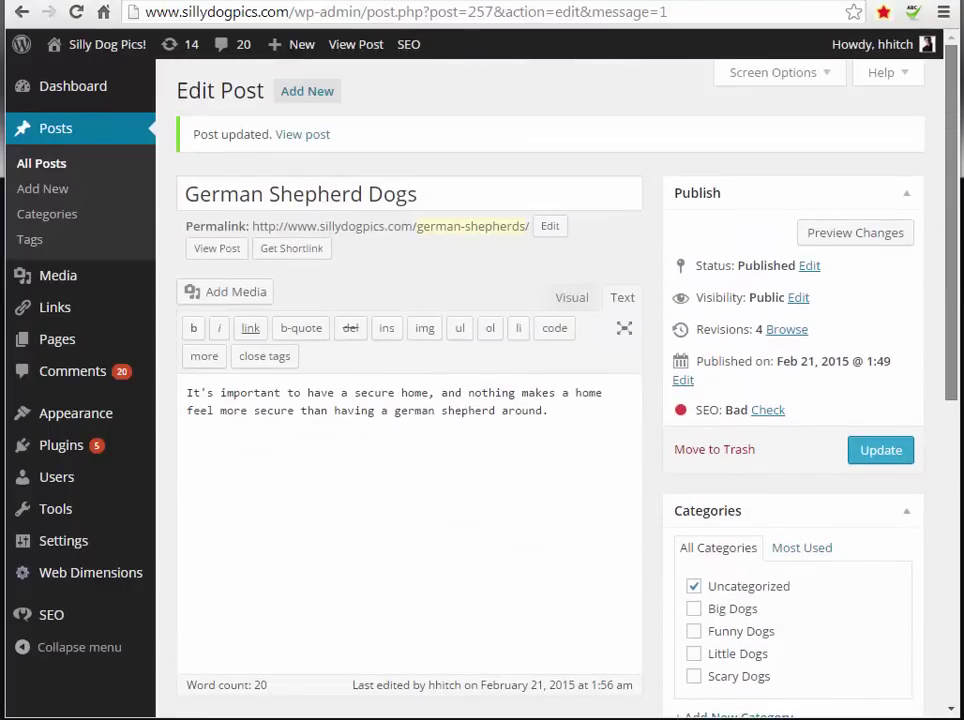
pyautogui.click(368, 194)
pyautogui.write('Guard')
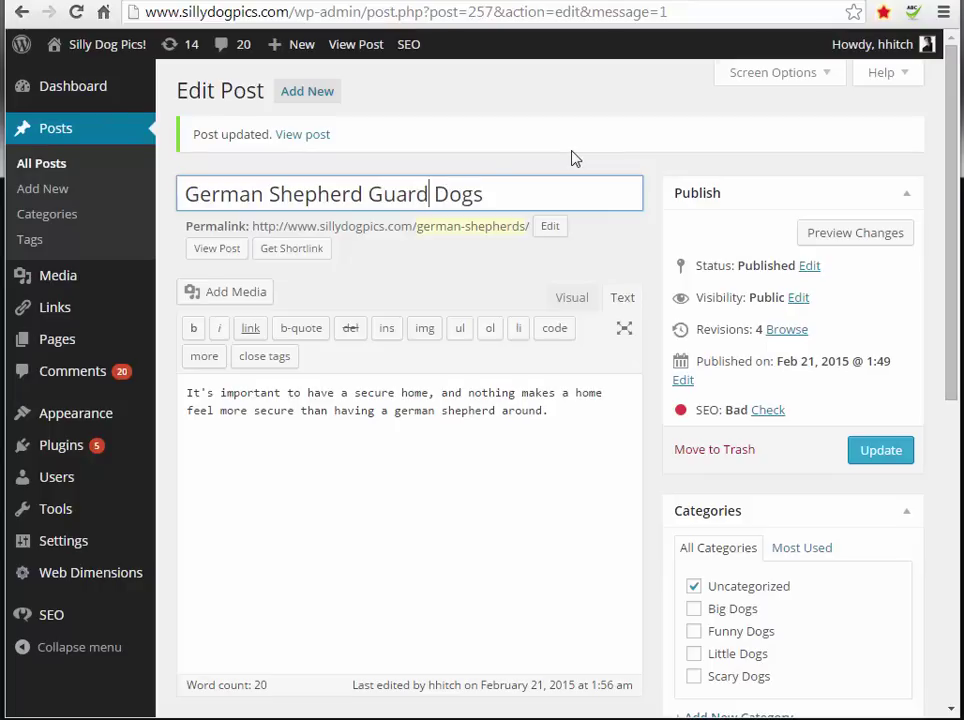
pyautogui.click(618, 297)
pyautogui.moveTo(949, 262); pyautogui.dragTo(930, 473)
pyautogui.scroll(-1, 310, 557)
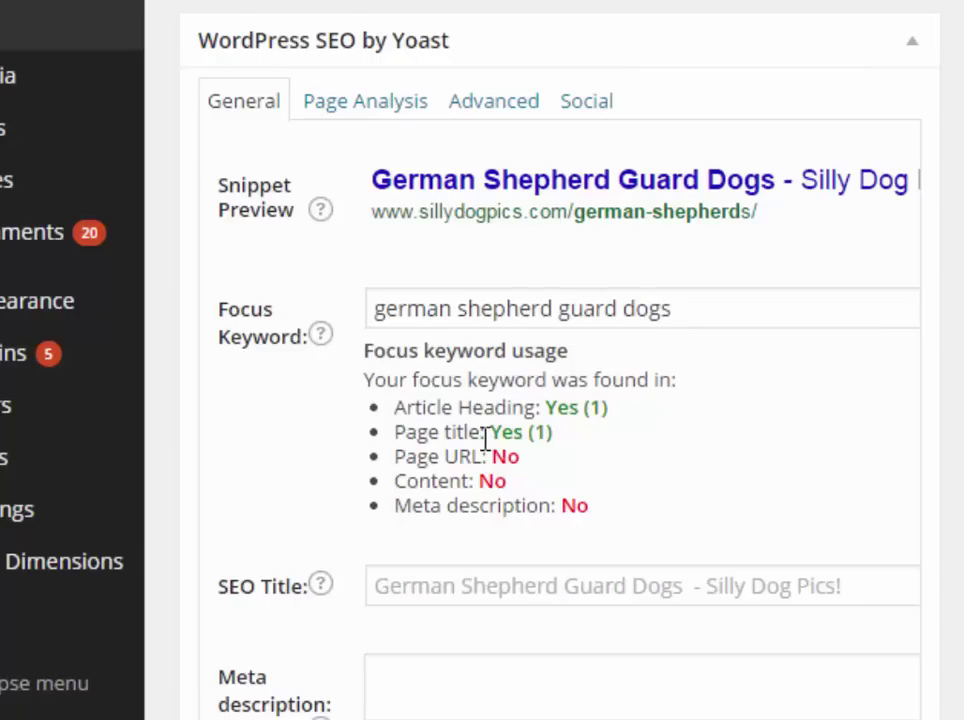
pyautogui.moveTo(397, 410); pyautogui.dragTo(539, 400)
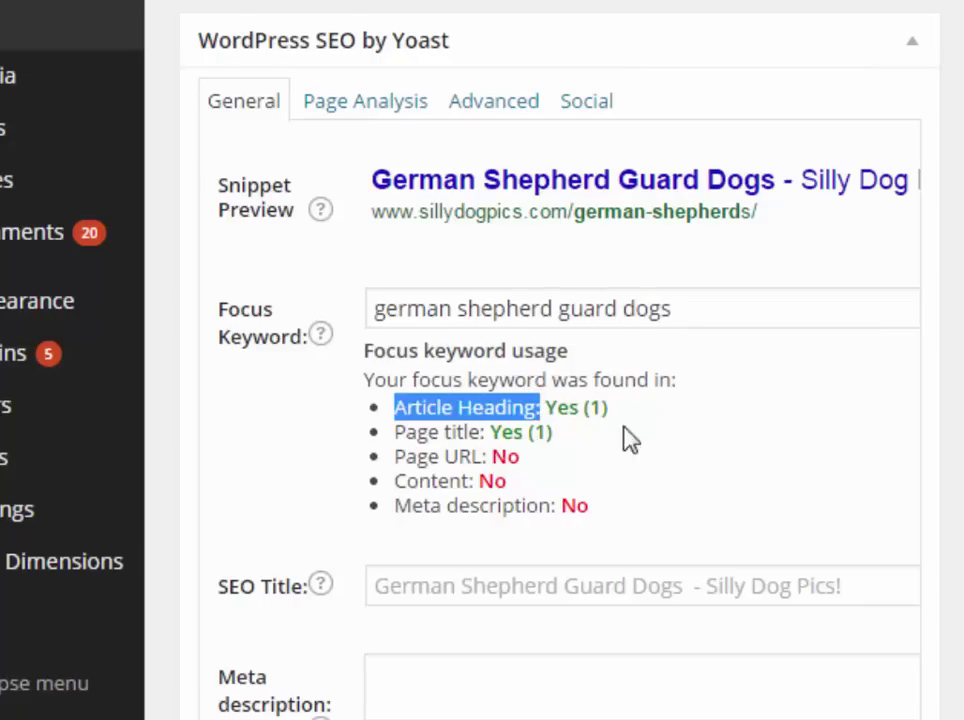
pyautogui.click(672, 420)
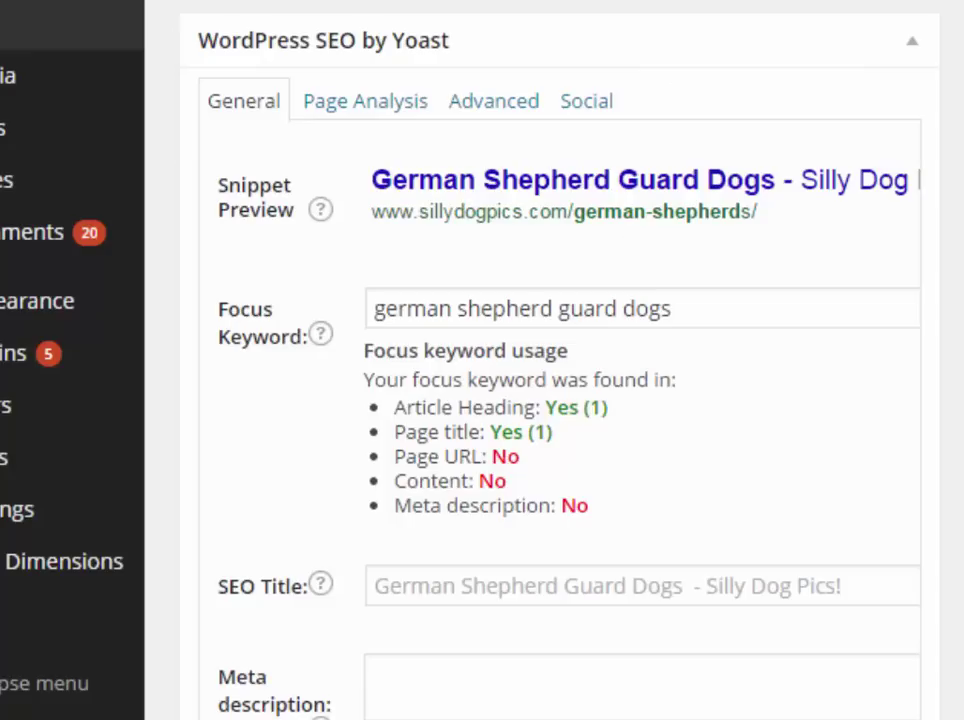
pyautogui.scroll(-1, 540, 400)
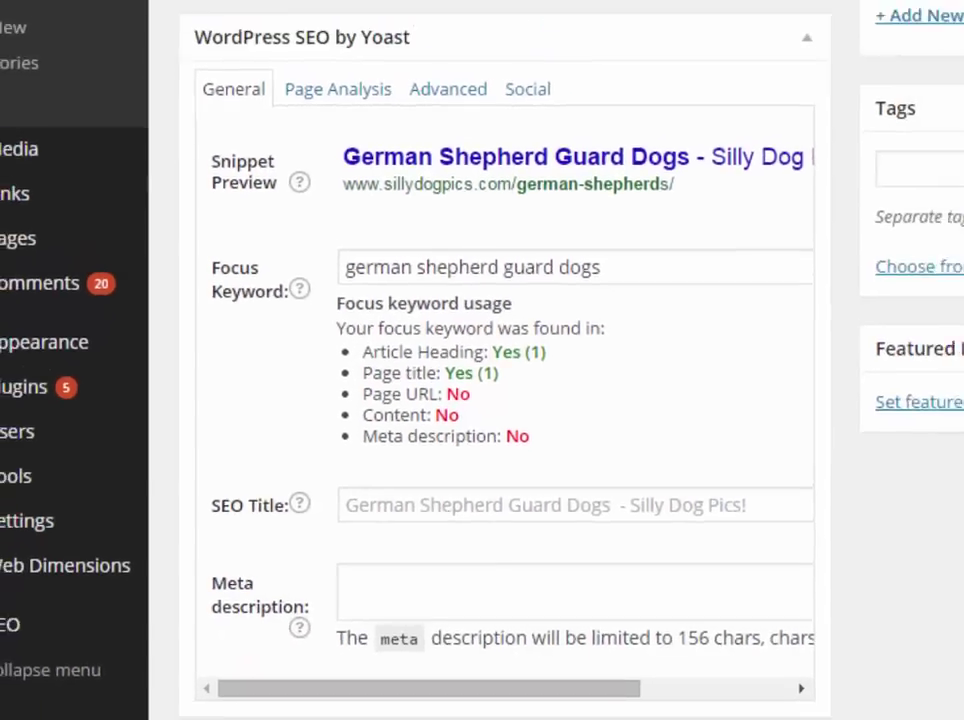
# Set the post's permalink slug to "german-shepherd-guard-dogs"
pyautogui.scroll(5, 540, 400)
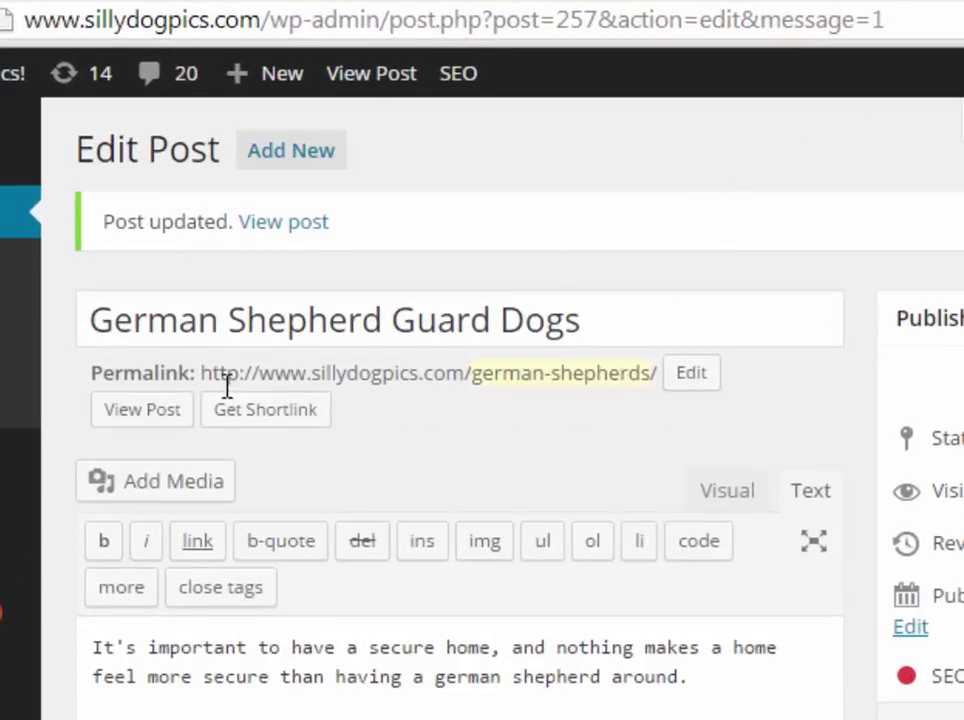
pyautogui.click(696, 380)
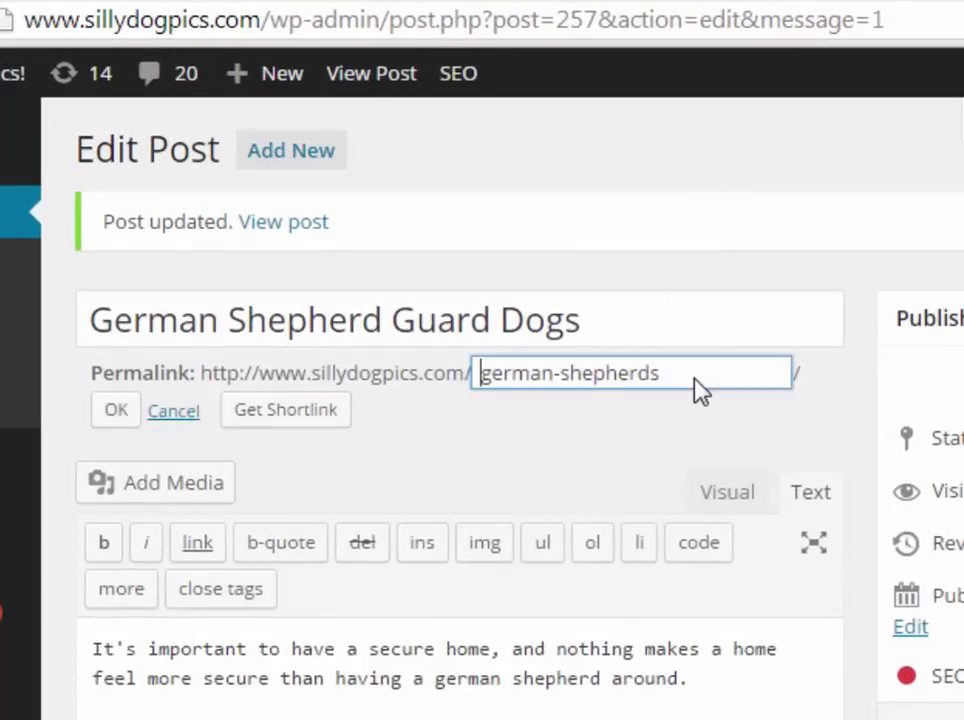
pyautogui.click(672, 383)
pyautogui.write('-guard-dogs')
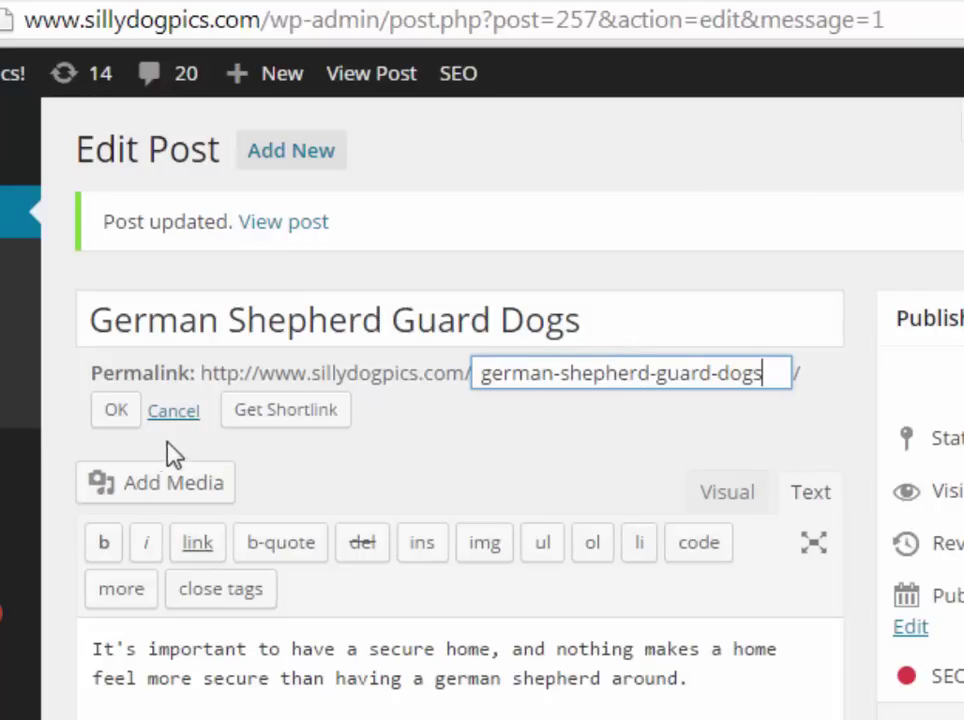
pyautogui.click(116, 413)
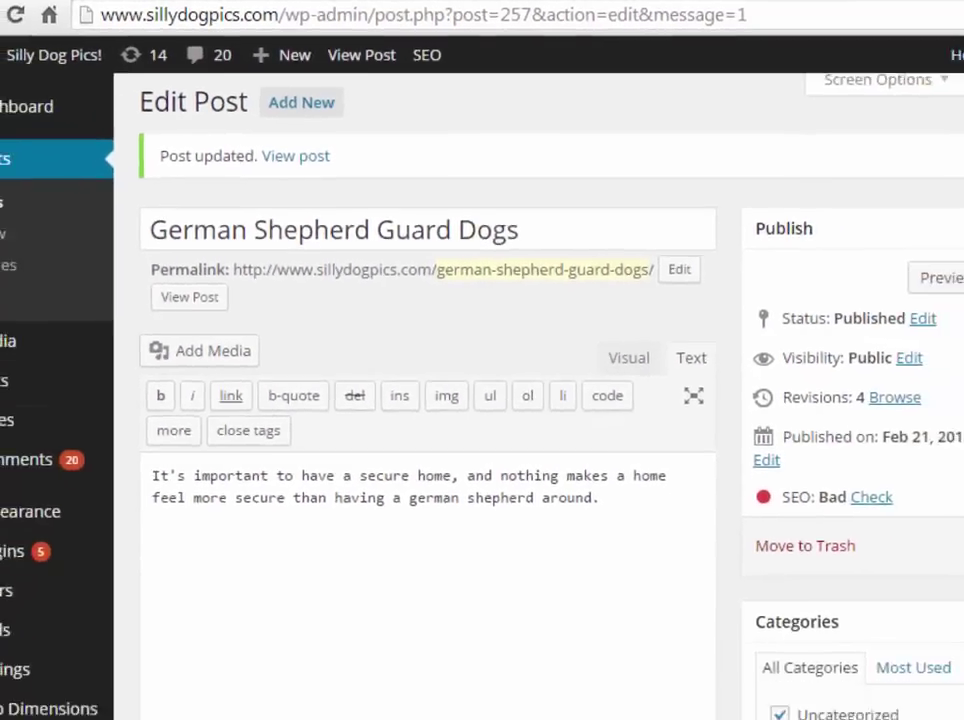
# Update the published post and recheck its focus keyword usage list
pyautogui.scroll(-10, 925, 395)
pyautogui.scroll(-2, 925, 395)
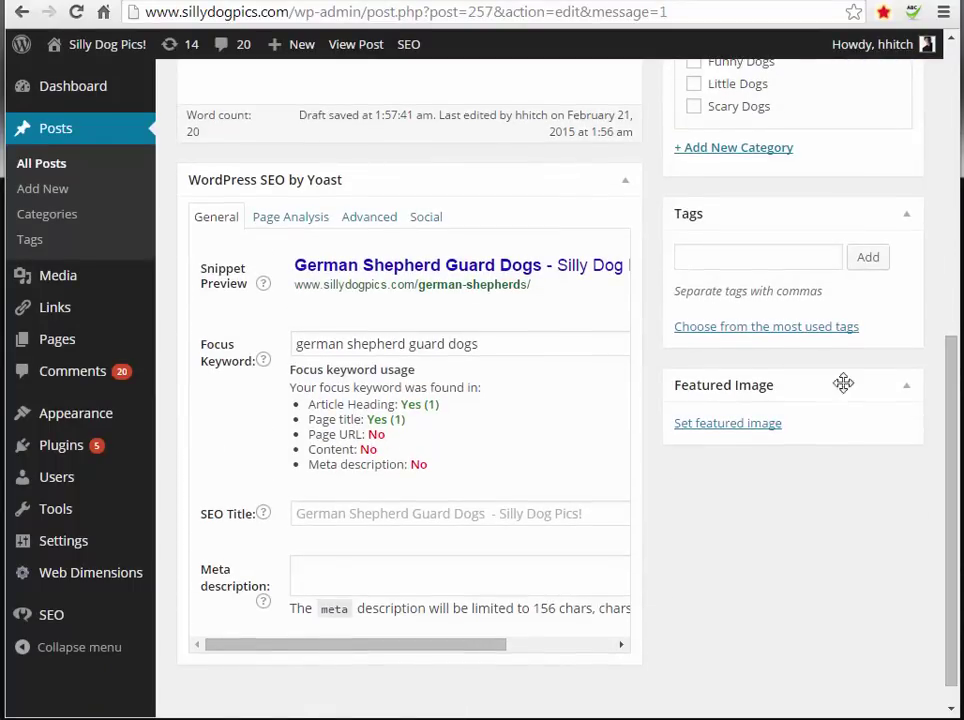
pyautogui.scroll(6, 949, 394)
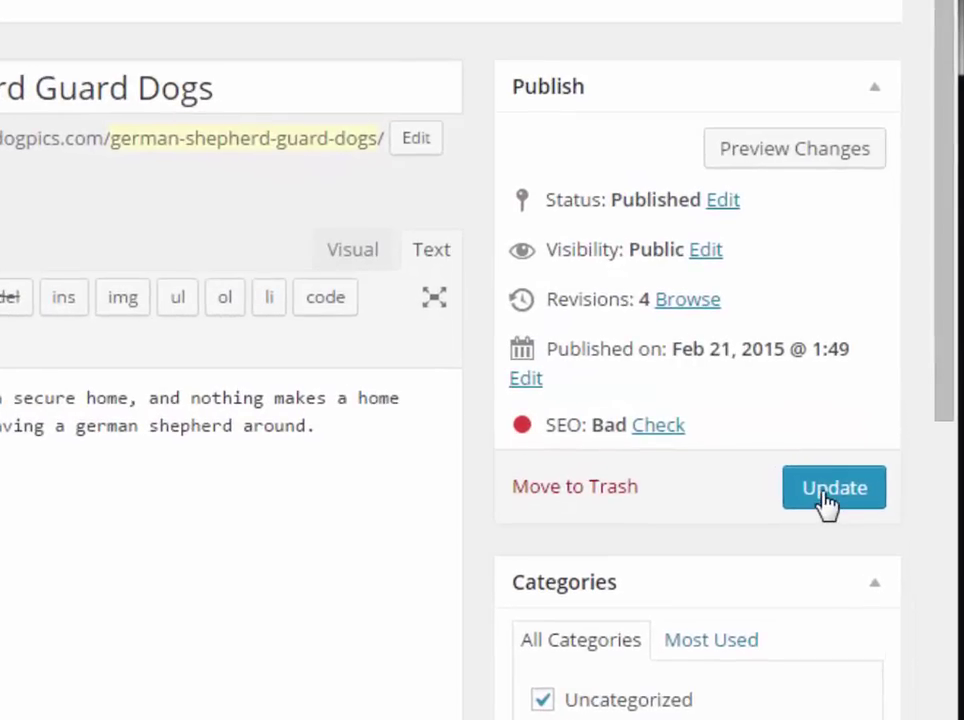
pyautogui.click(826, 500)
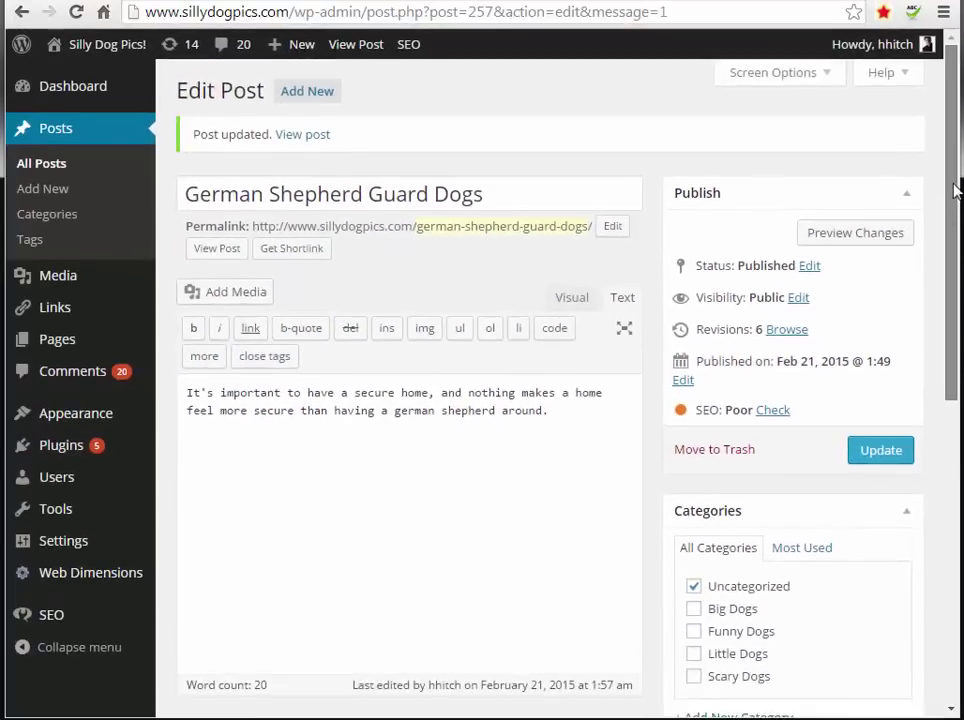
pyautogui.moveTo(945, 97); pyautogui.dragTo(935, 447)
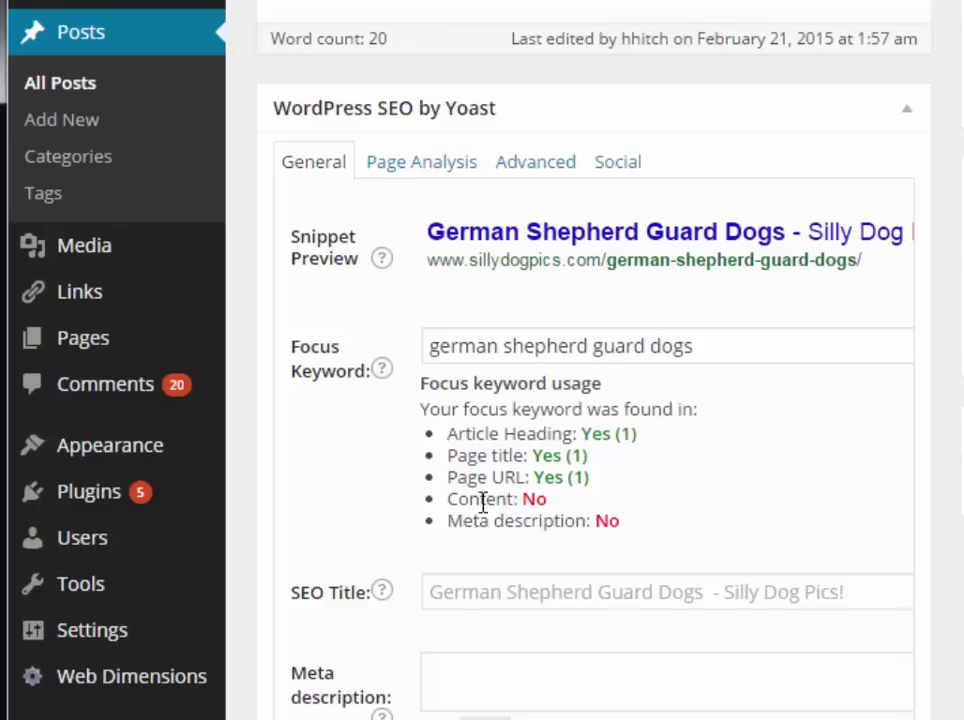
# Reword the end of the body text to "having german shepherd guard dogs around." and return to the focus keyword usage list
pyautogui.scroll(10, 685, 385)
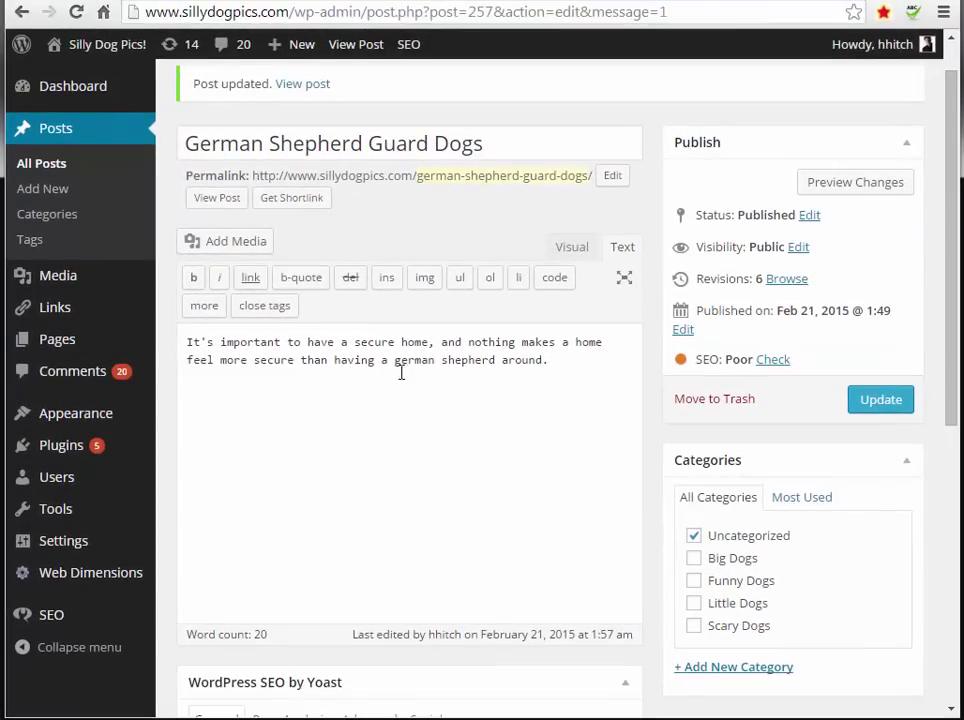
pyautogui.moveTo(397, 364); pyautogui.dragTo(385, 362)
pyautogui.press('BackSpace')
pyautogui.write('g')
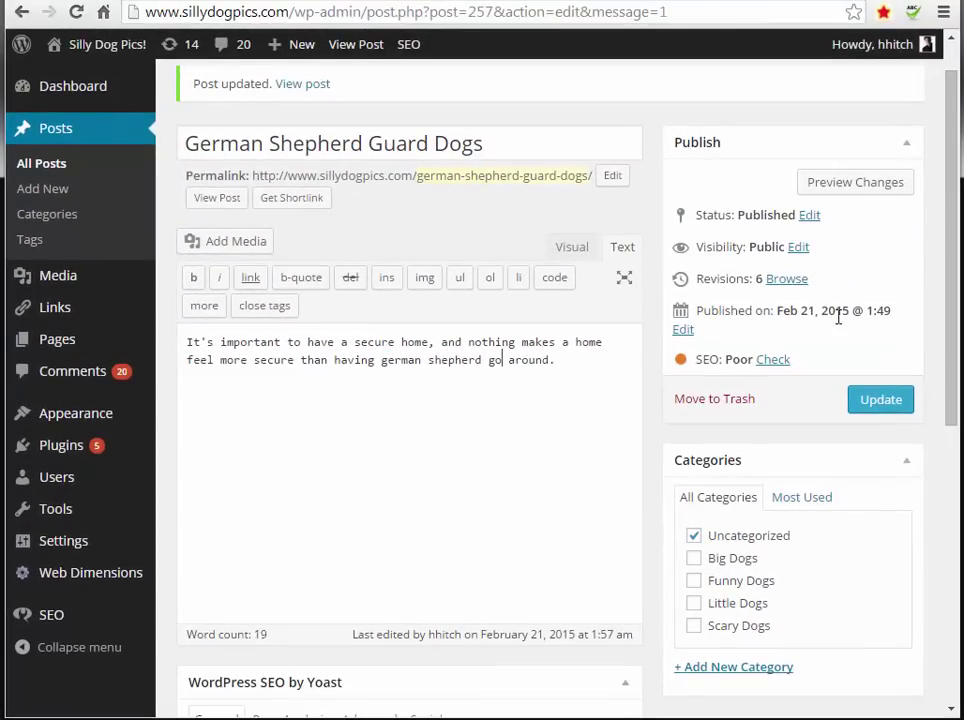
pyautogui.write('uard dogs')
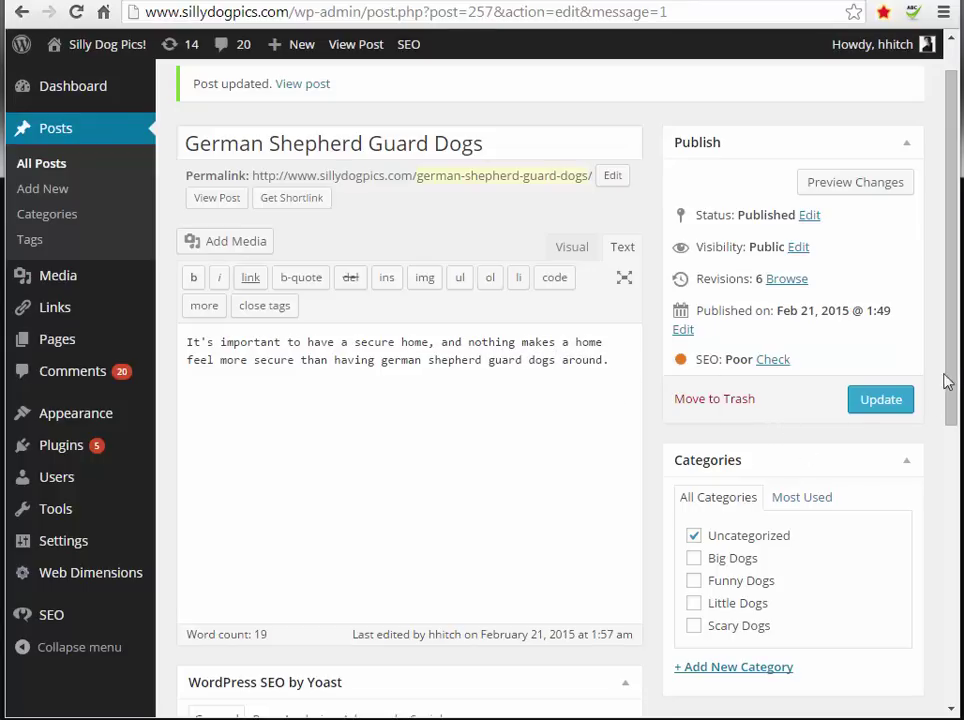
pyautogui.moveTo(957, 380); pyautogui.dragTo(955, 594)
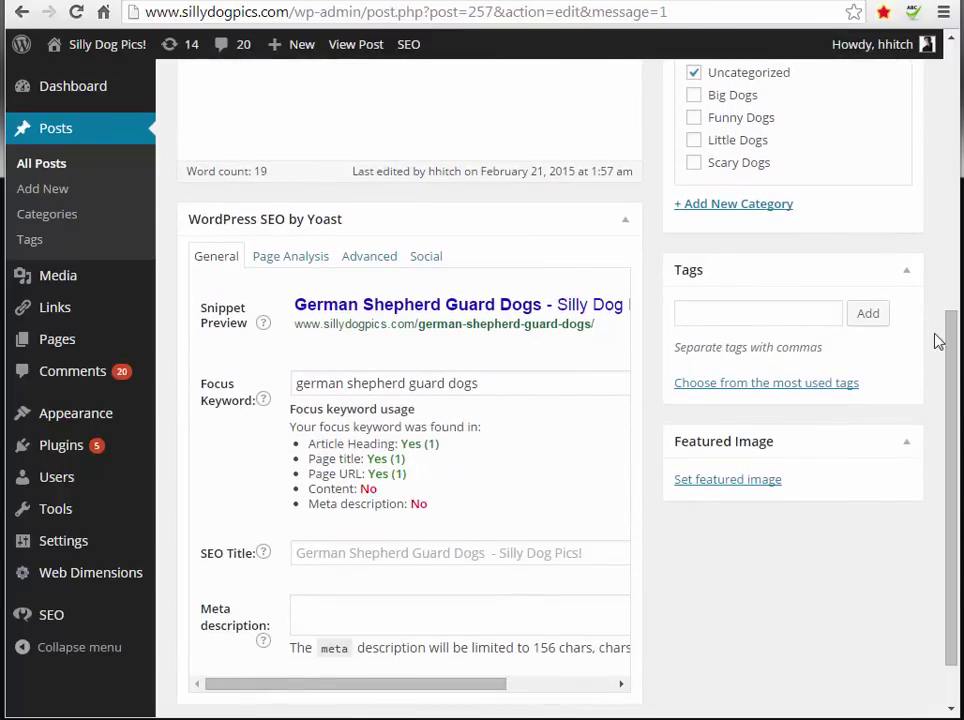
# Save the reworded body text by updating the post and recheck the content entry in the focus keyword usage list
pyautogui.click(953, 299)
pyautogui.click(881, 461)
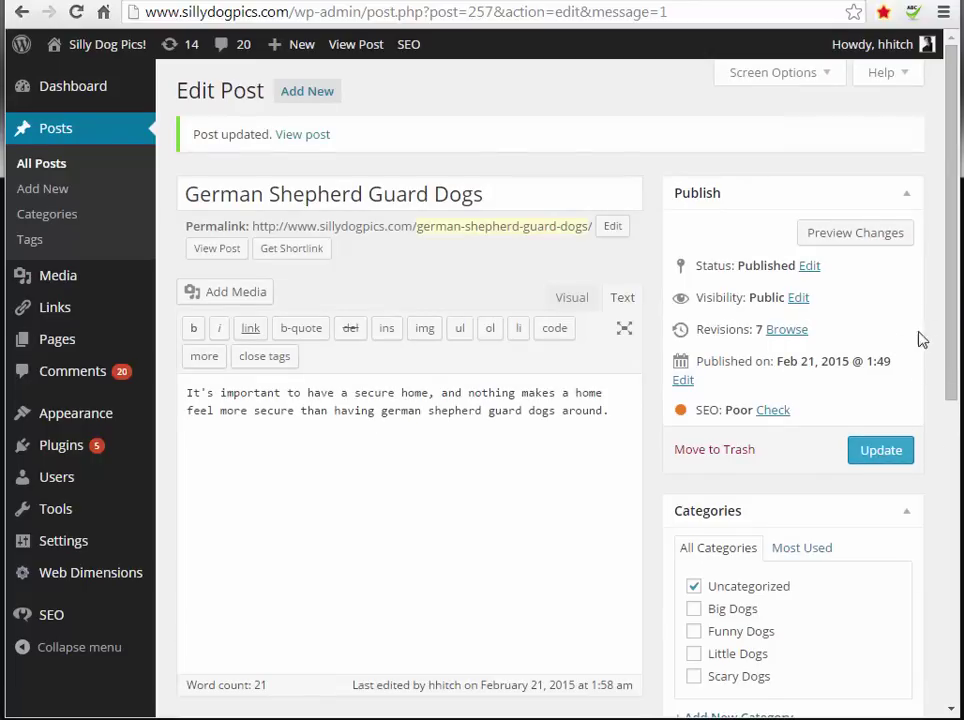
pyautogui.moveTo(953, 277); pyautogui.dragTo(935, 427)
pyautogui.scroll(-1, 927, 480)
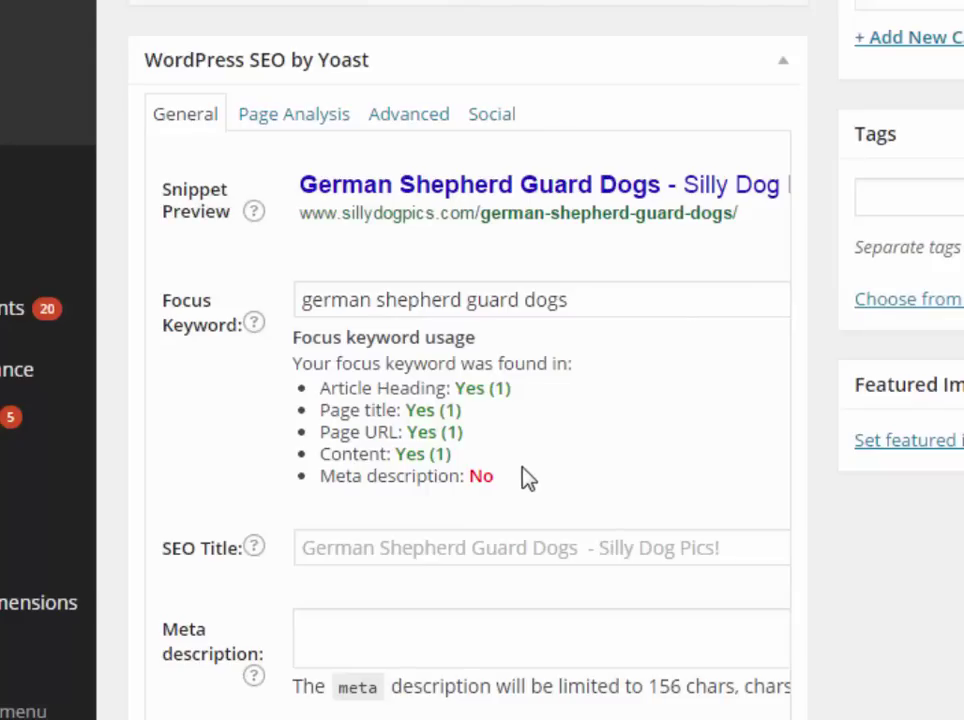
# Enter the meta description "This article is about german shepherd guard dogs."
pyautogui.click(460, 634)
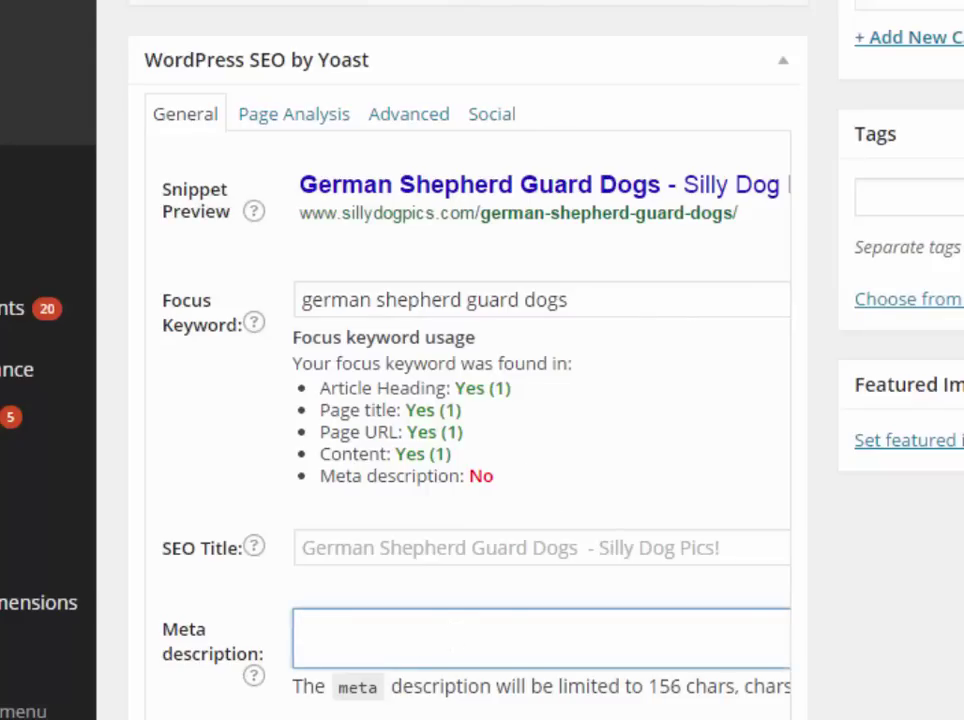
pyautogui.scroll(-1, 470, 400)
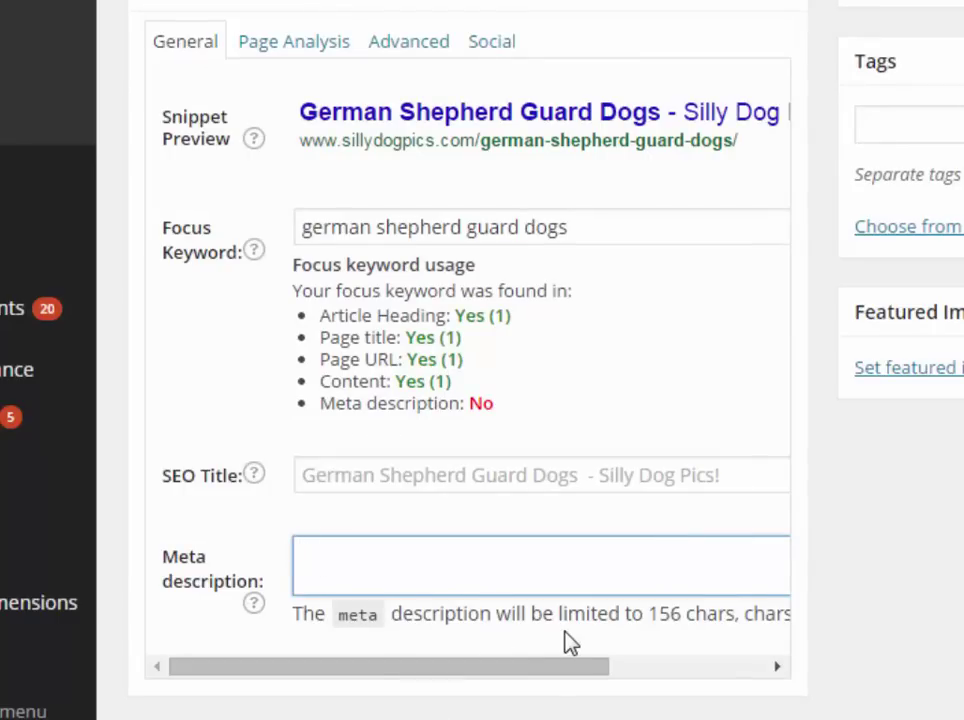
pyautogui.write('This arti')
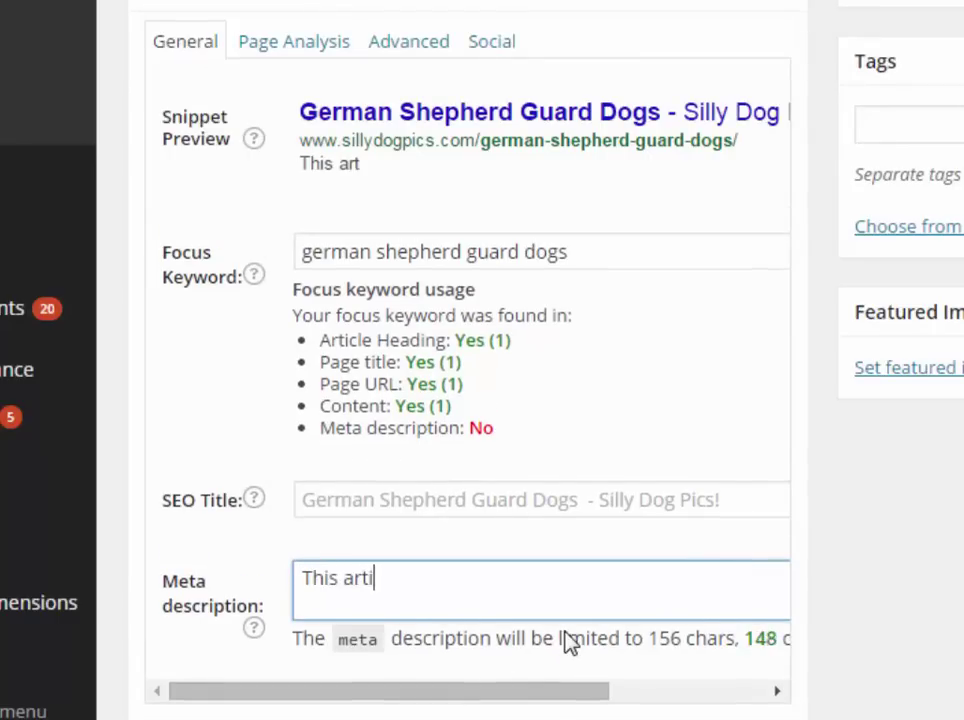
pyautogui.write('cle is about ge')
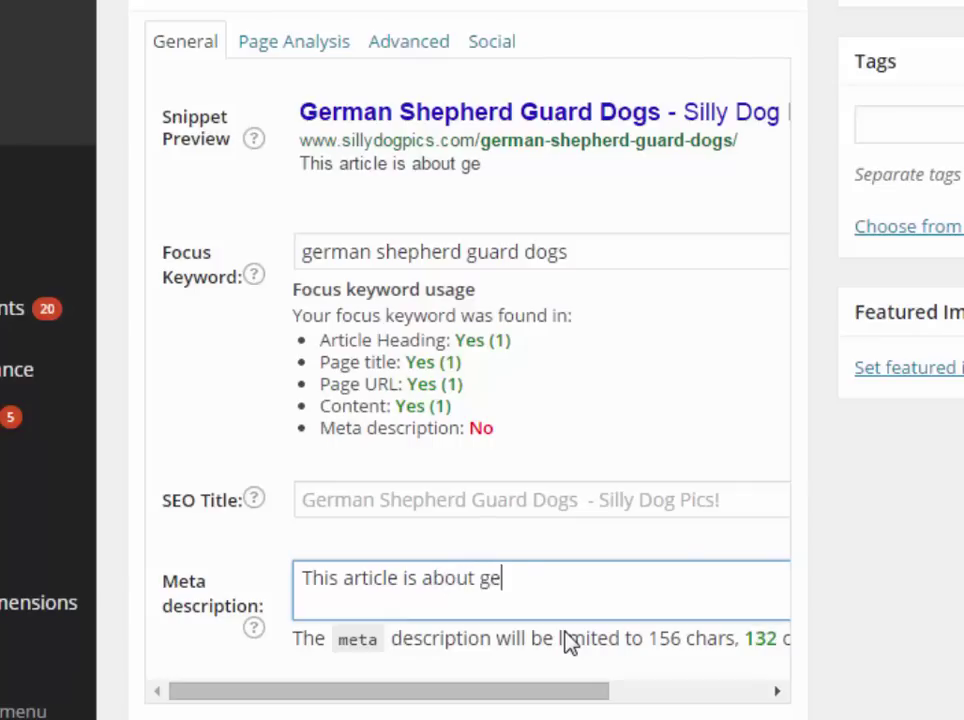
pyautogui.write('rman shepherd ')
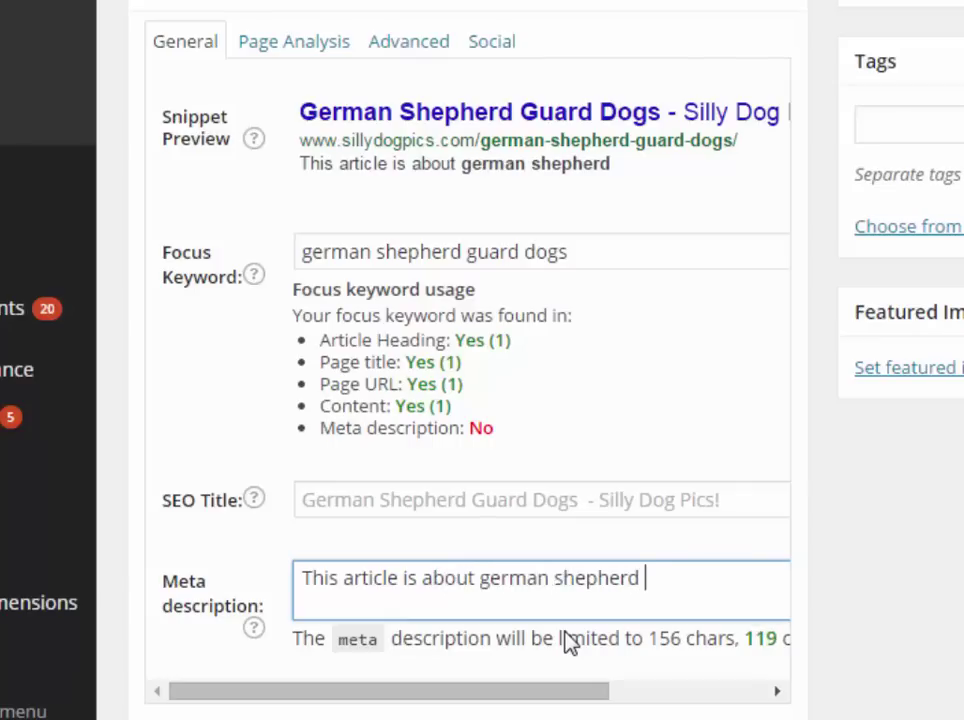
pyautogui.write('guard dogs.')
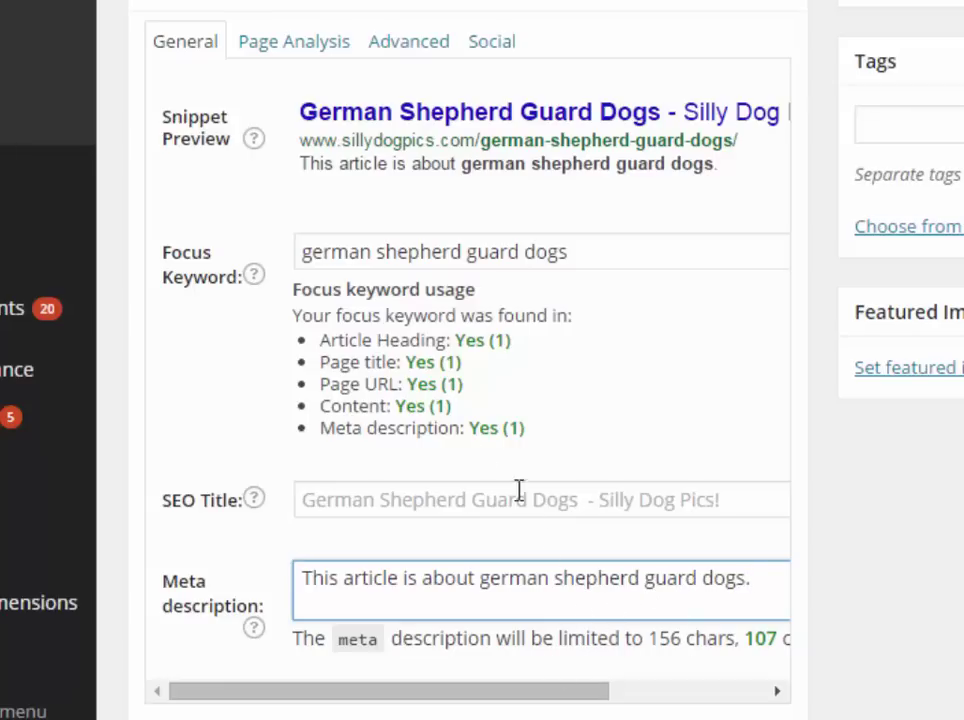
# Check the meta description entry in the focus keyword usage list and update the post
pyautogui.moveTo(525, 430); pyautogui.dragTo(467, 428)
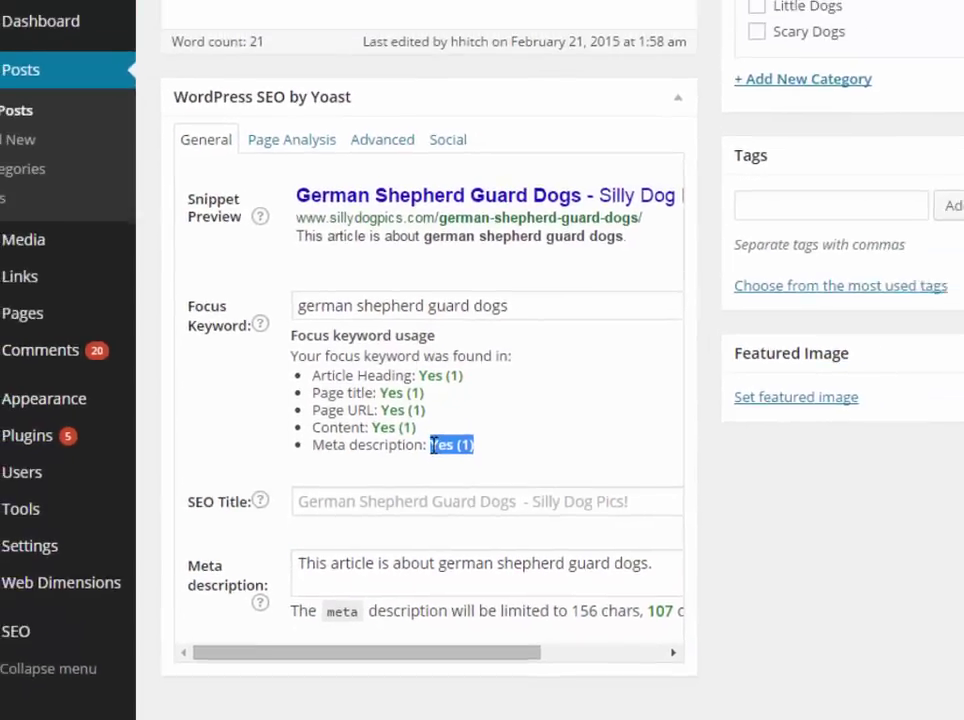
pyautogui.click(627, 432)
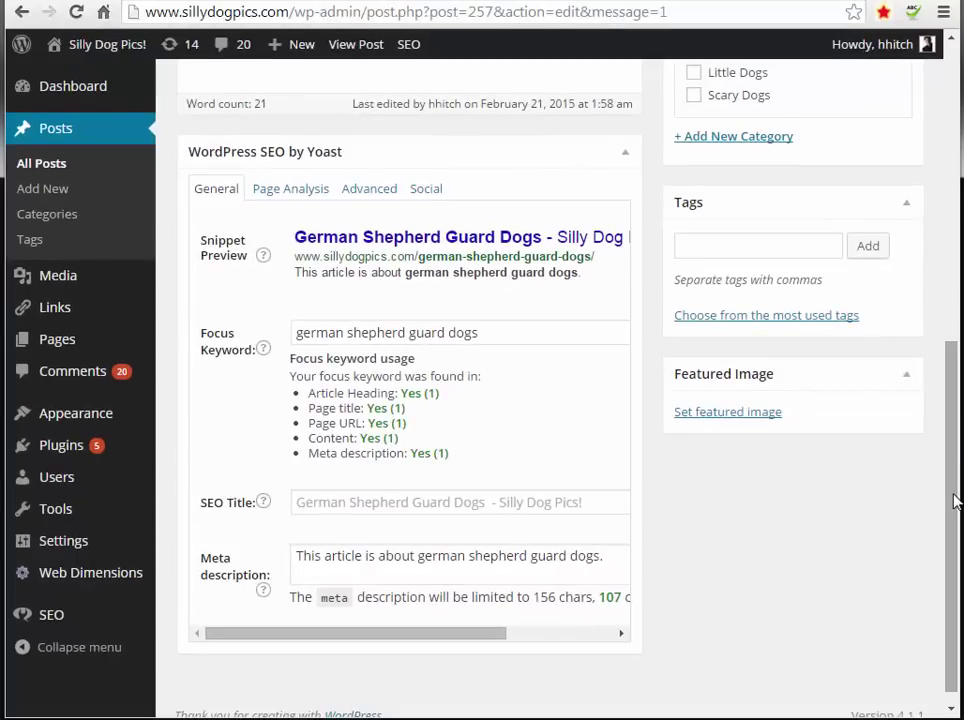
pyautogui.moveTo(953, 500); pyautogui.dragTo(940, 241)
pyautogui.click(876, 378)
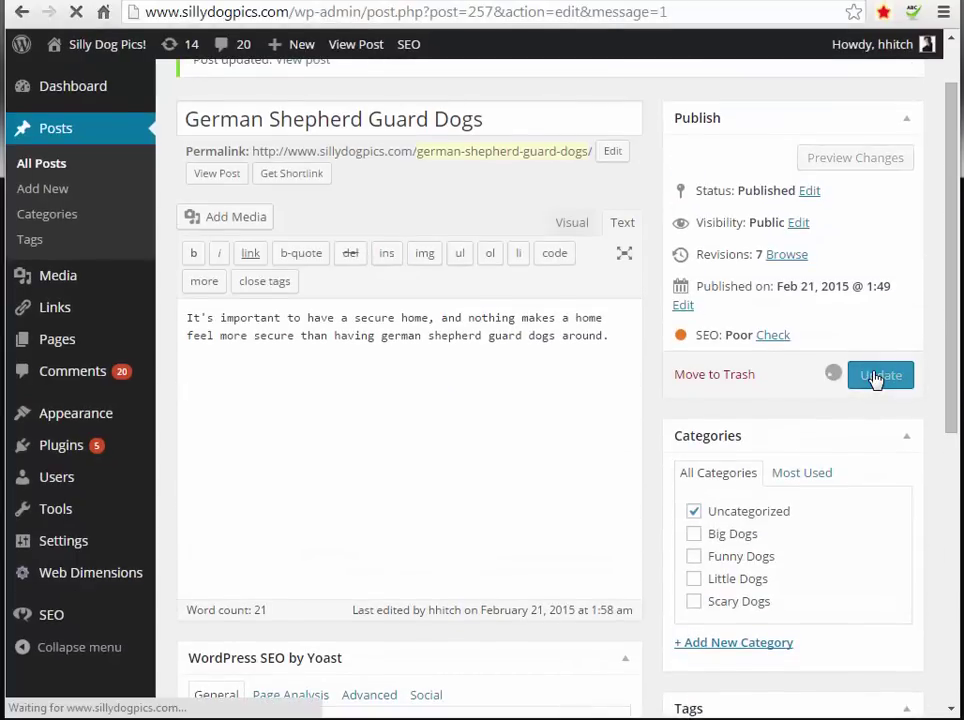
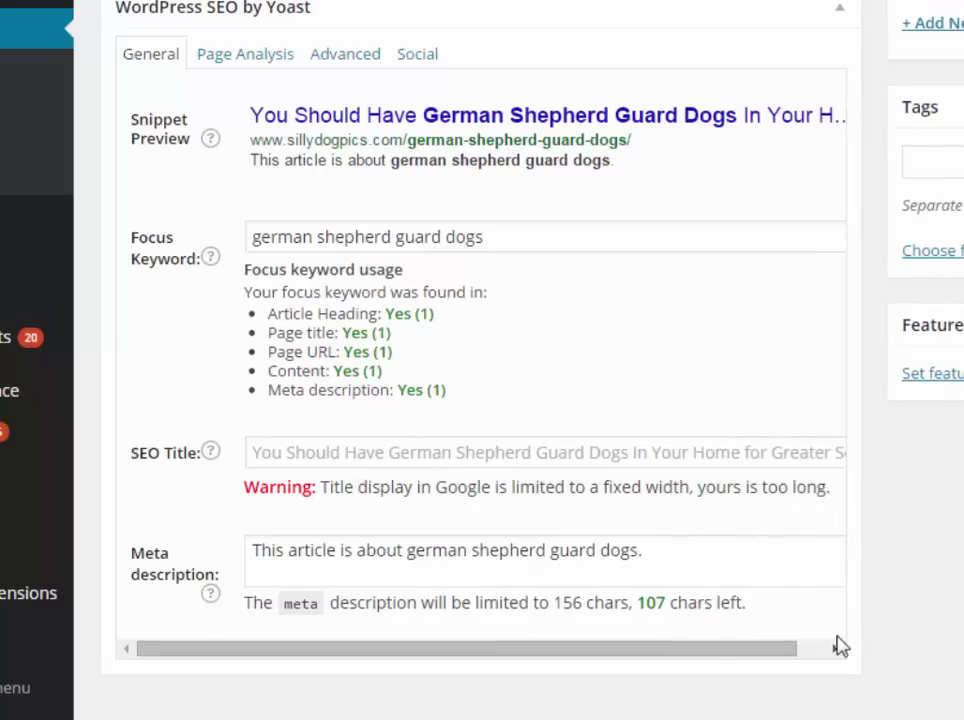
# Shorten the post title to "German Shepherd Guard Dogs for Security"
pyautogui.moveTo(715, 652)
pyautogui.mouseDown()
pyautogui.moveTo(755, 658)
pyautogui.moveTo(722, 654)
pyautogui.mouseUp()
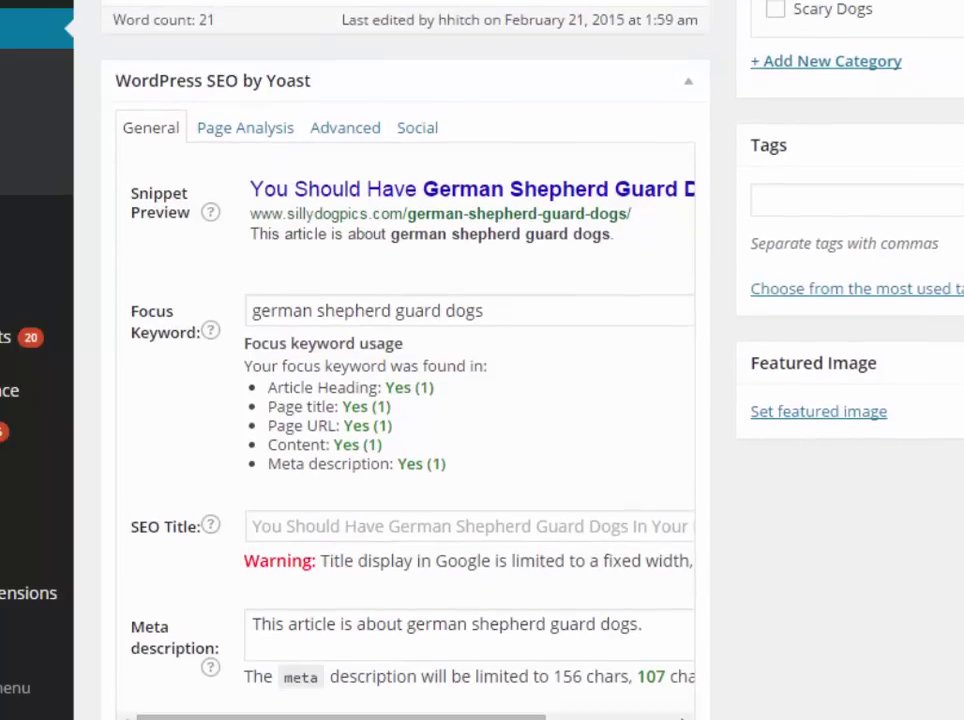
pyautogui.click(252, 500)
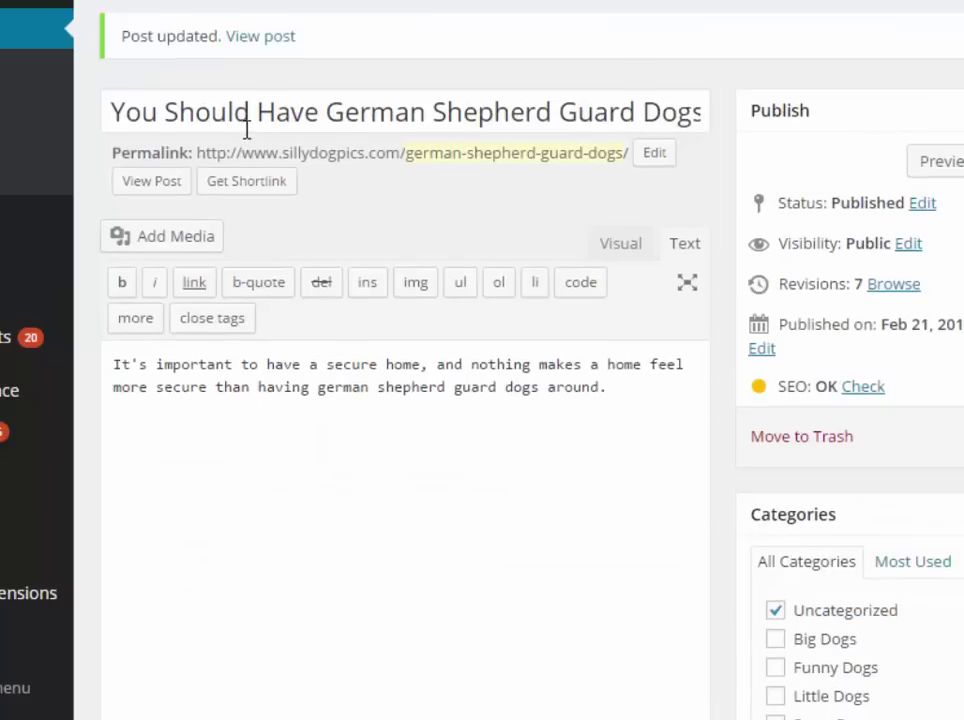
pyautogui.click(325, 111)
pyautogui.moveTo(325, 111); pyautogui.dragTo(97, 120)
pyautogui.press('BackSpace')
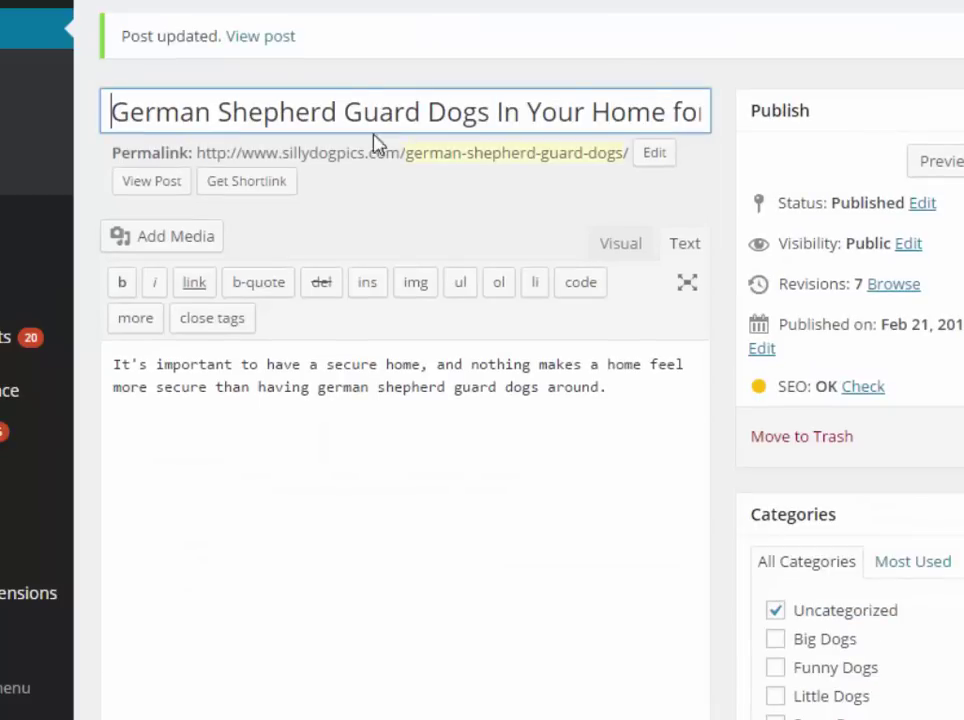
pyautogui.moveTo(496, 112); pyautogui.dragTo(672, 112)
pyautogui.press('BackSpace')
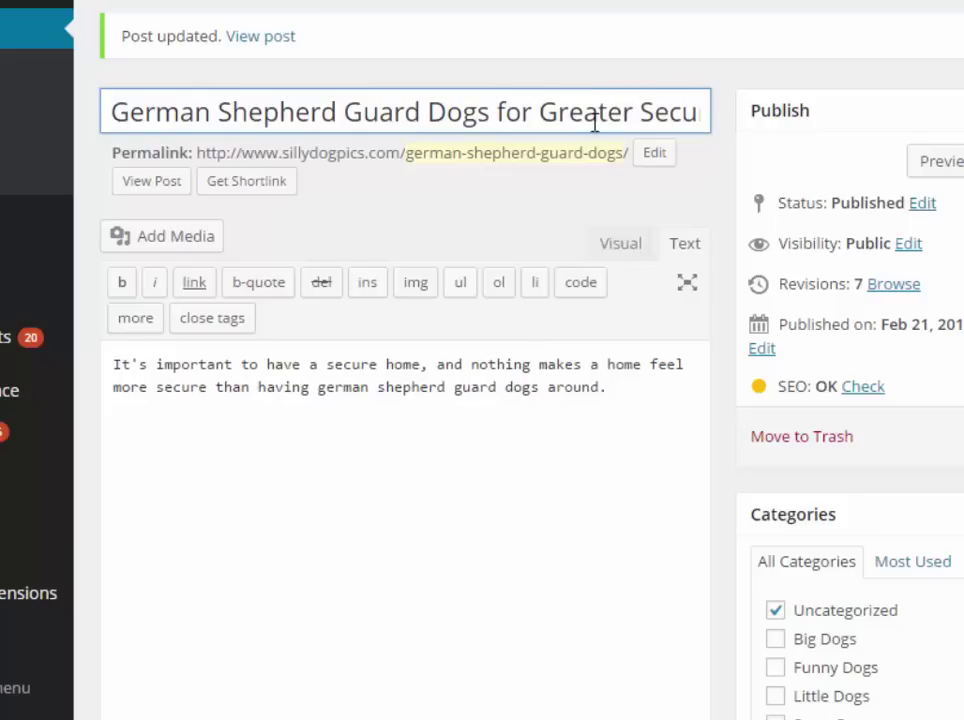
pyautogui.doubleClick(548, 112)
pyautogui.press('BackSpace')
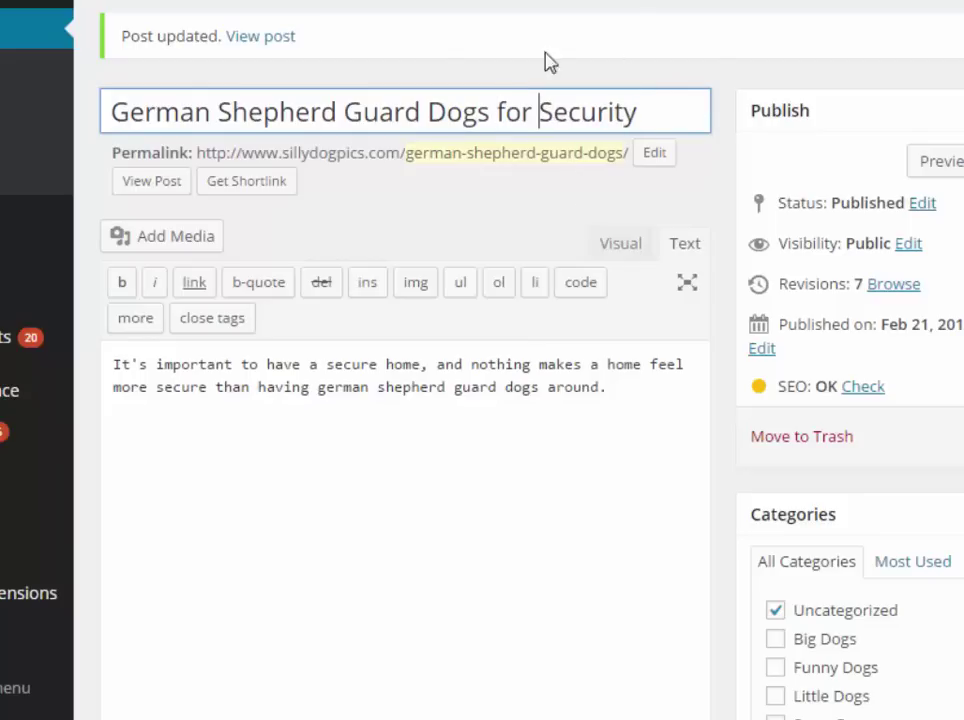
pyautogui.press('End')
# Check the shortened title in the snippet preview and SEO title, and update the post
pyautogui.scroll(-5, 400, 360)
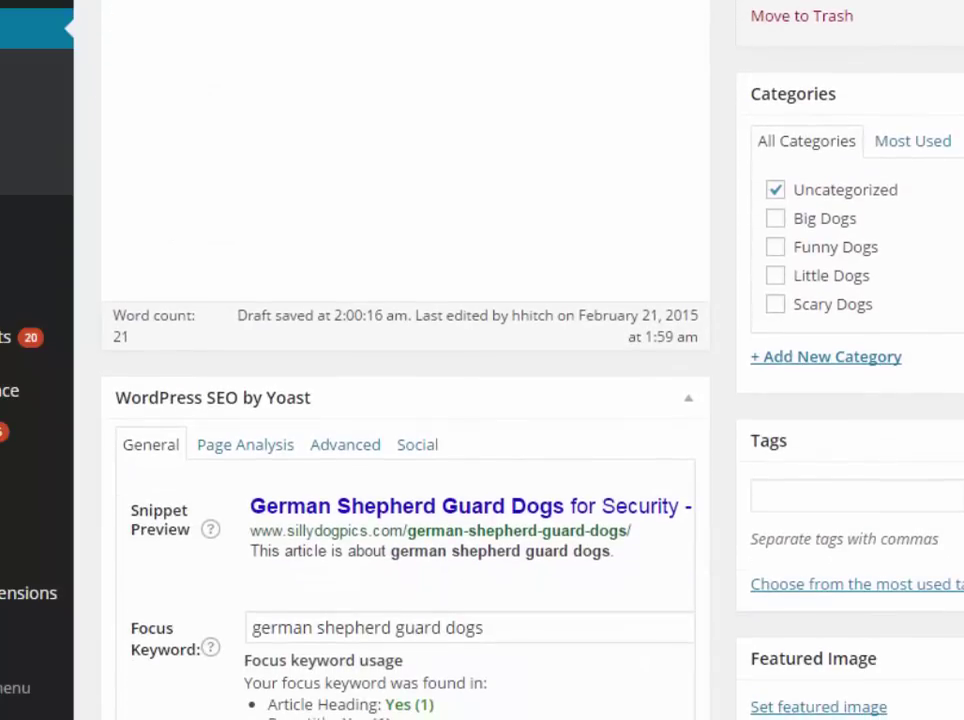
pyautogui.scroll(-3, 404, 305)
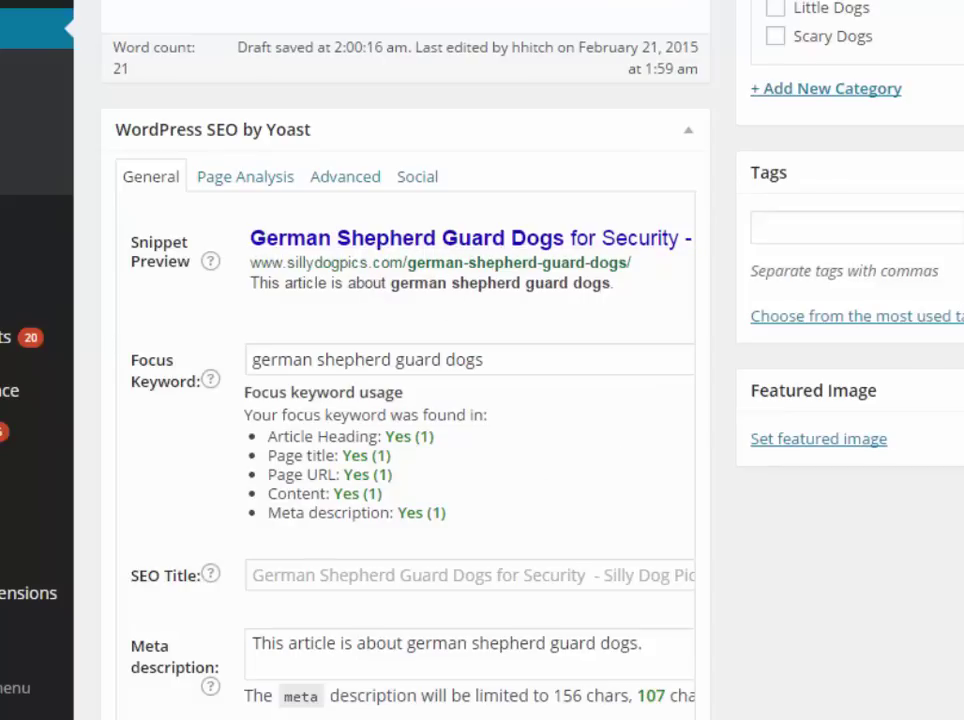
pyautogui.scroll(-1, 480, 360)
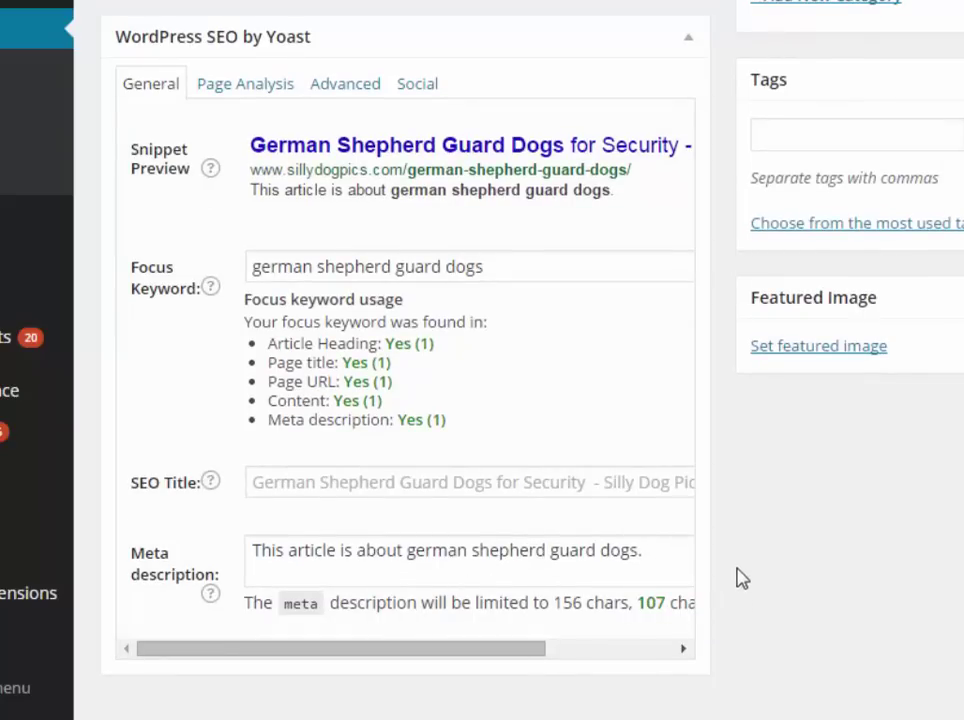
pyautogui.click(652, 551)
pyautogui.scroll(7, 480, 360)
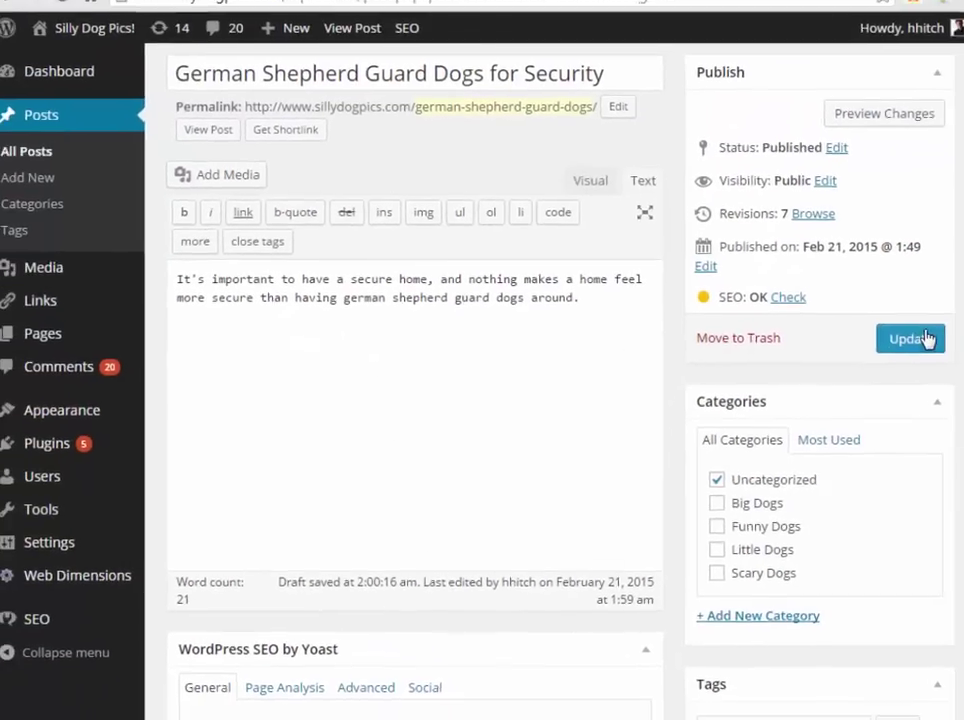
pyautogui.click(911, 345)
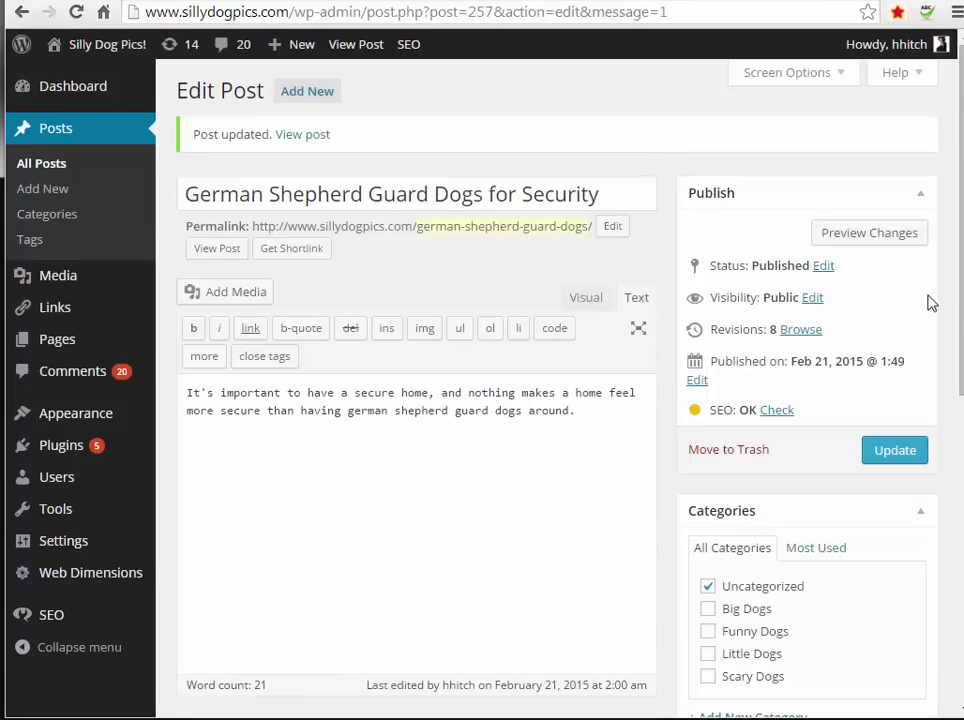
# Open the post's page analysis and review its recommendations on word count, images, readability and keyword use
pyautogui.scroll(-5, 957, 516)
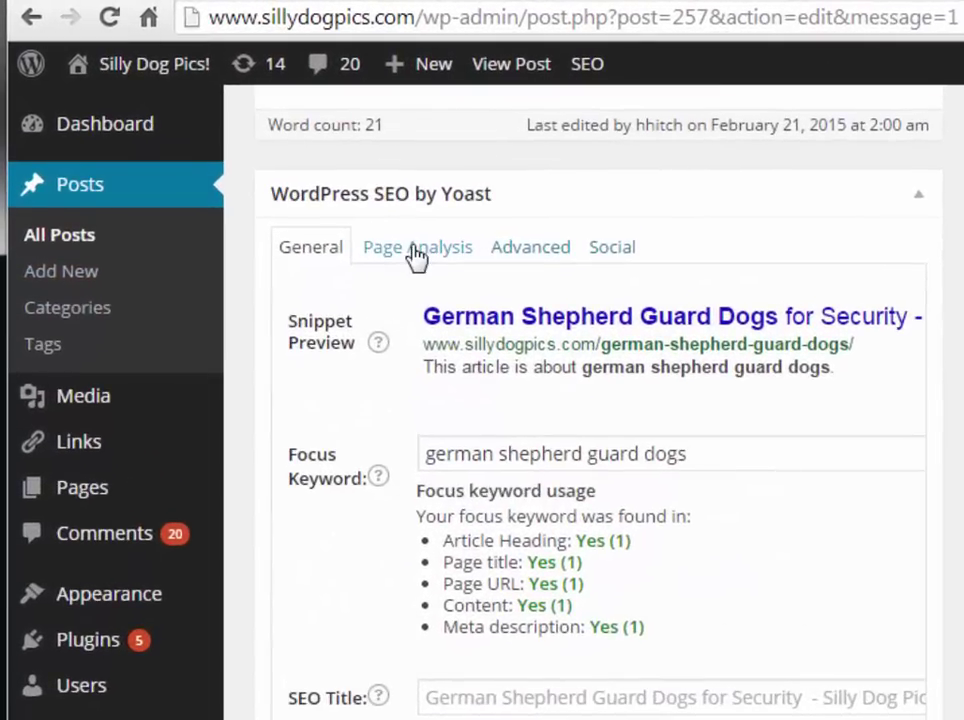
pyautogui.click(326, 188)
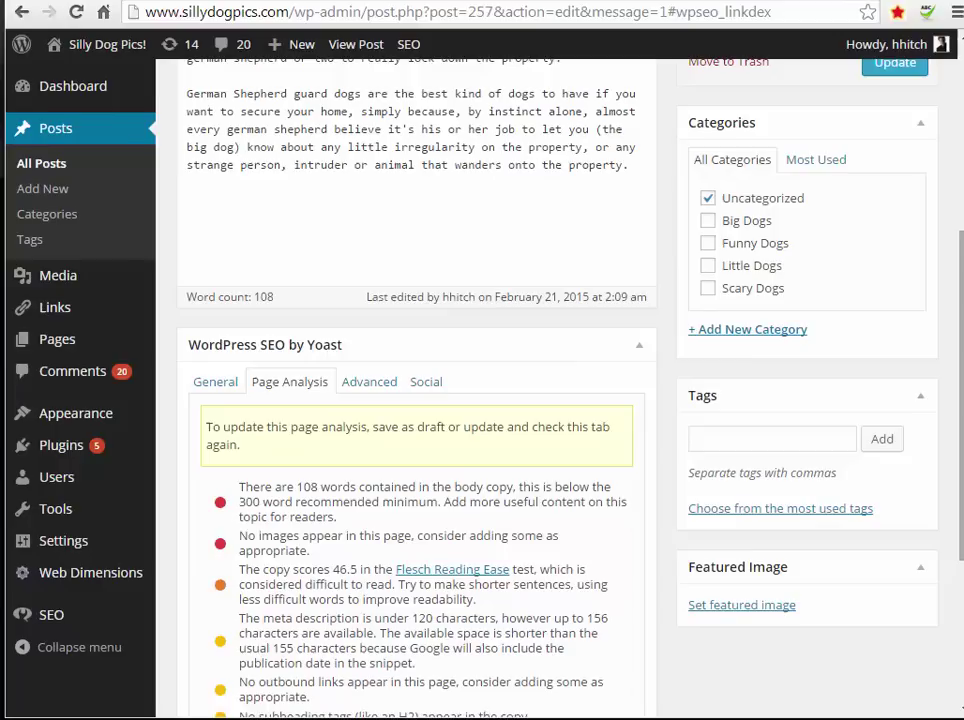
pyautogui.click(288, 379)
pyautogui.scroll(-2, 430, 400)
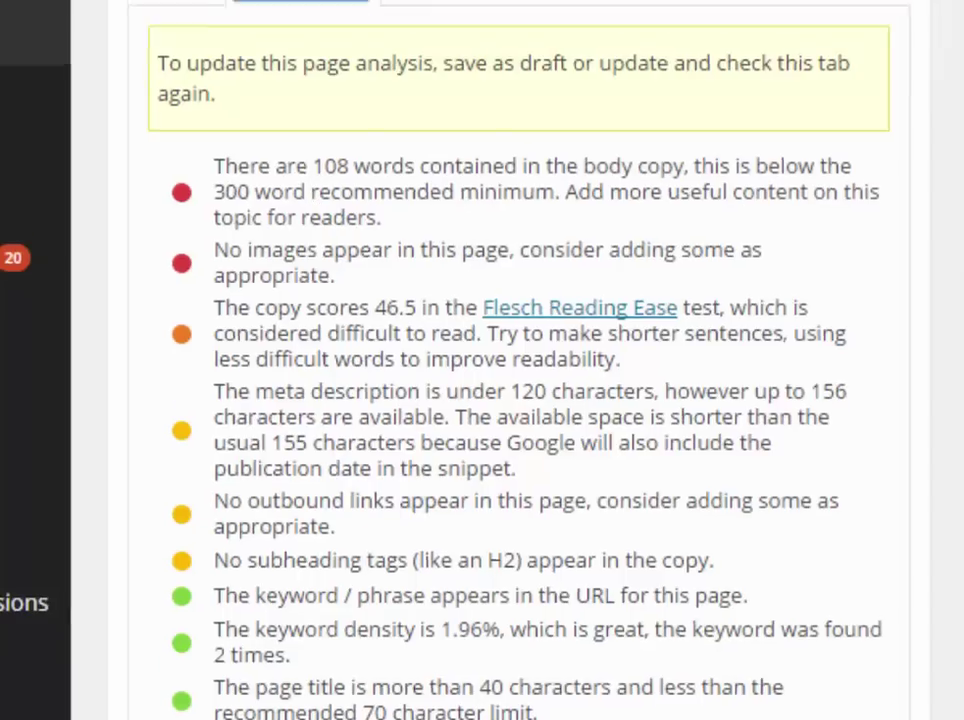
# Paste the prepared additional paragraphs about german shepherds at the end of the body text and update the post
pyautogui.scroll(6, 489, 283)
pyautogui.click(556, 265)
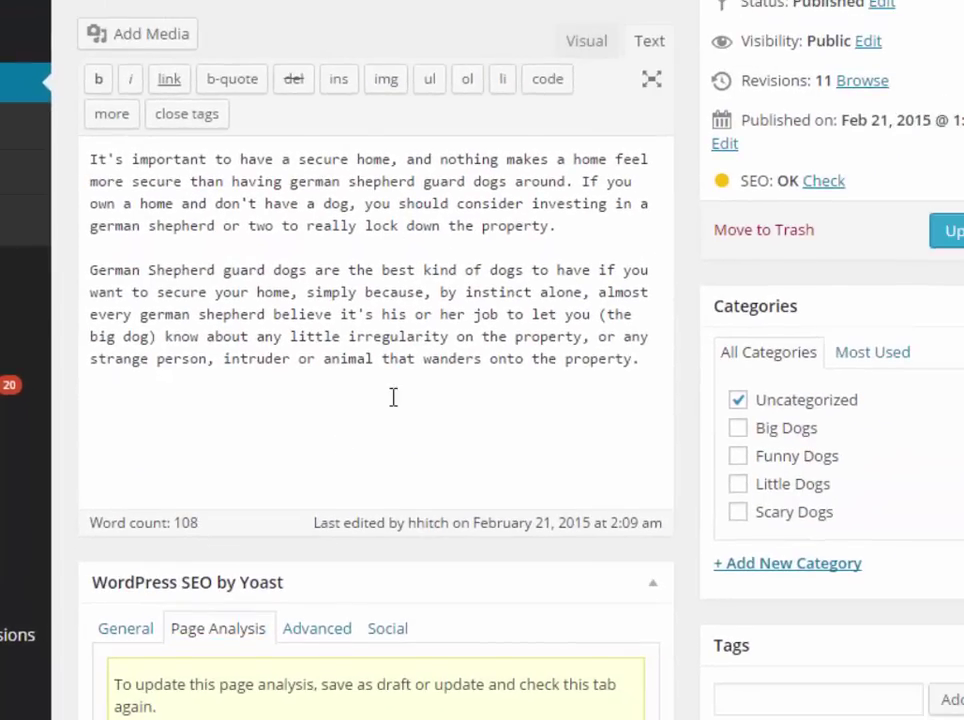
pyautogui.hotkey('ctrl', 'v')
pyautogui.scroll(5, 380, 400)
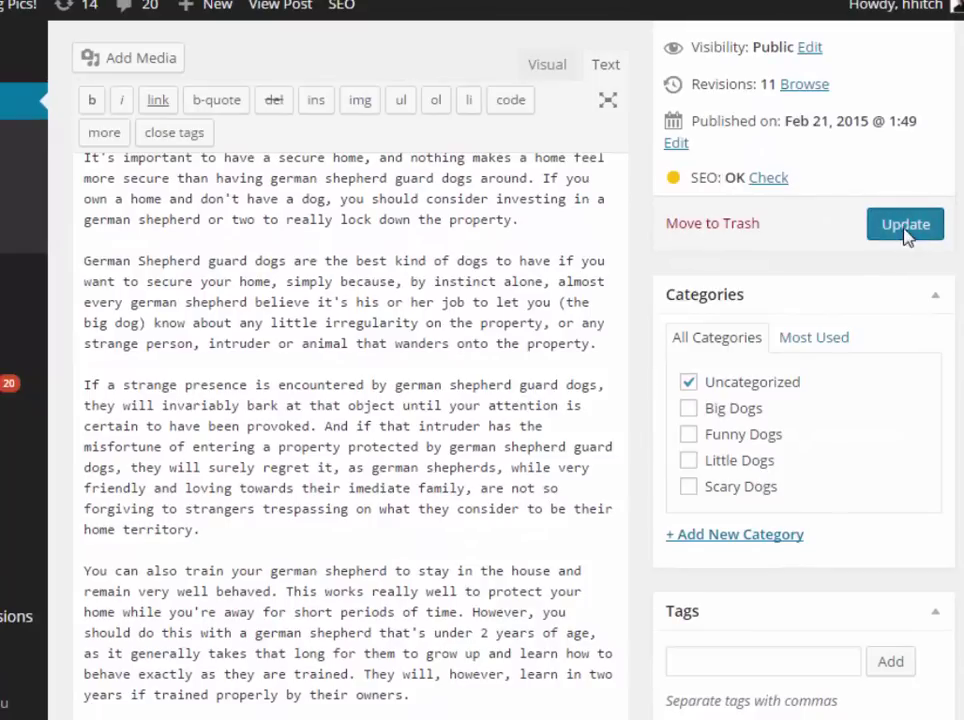
pyautogui.click(906, 228)
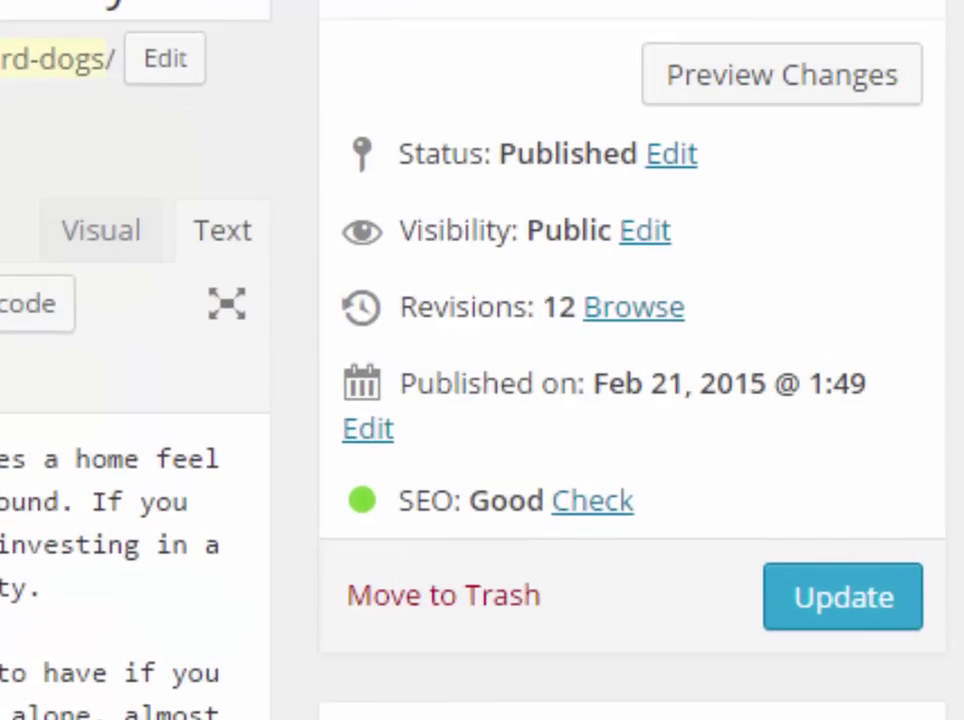
# Check how often the focus keyword is found in the content according to the focus keyword usage list
pyautogui.scroll(-5, 480, 360)
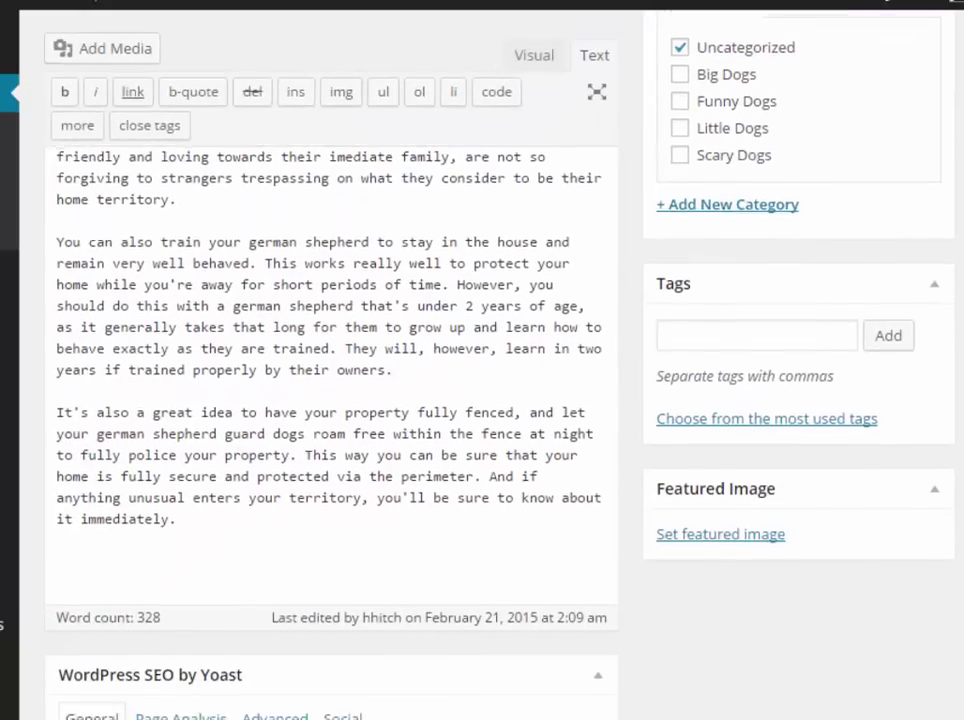
pyautogui.scroll(-1, 228, 578)
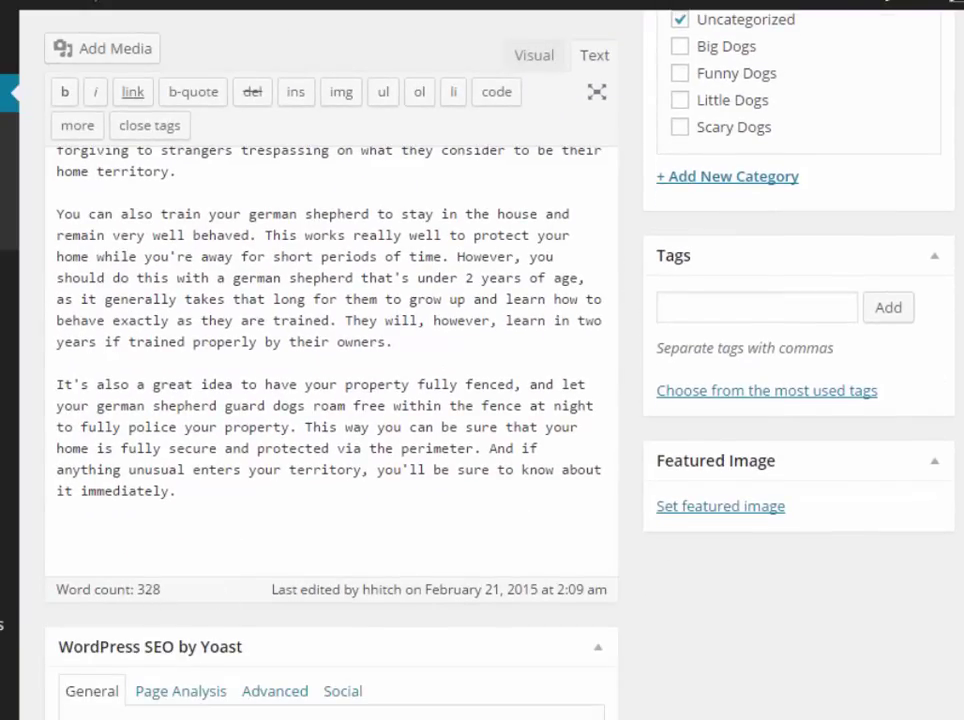
pyautogui.scroll(-6, 390, 427)
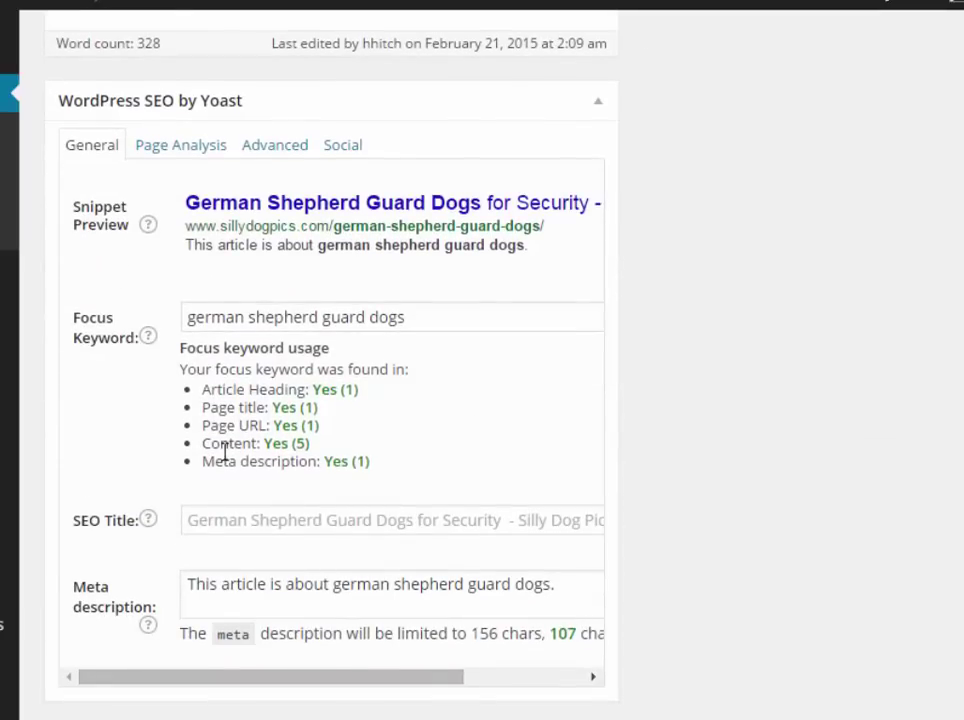
pyautogui.doubleClick(302, 443)
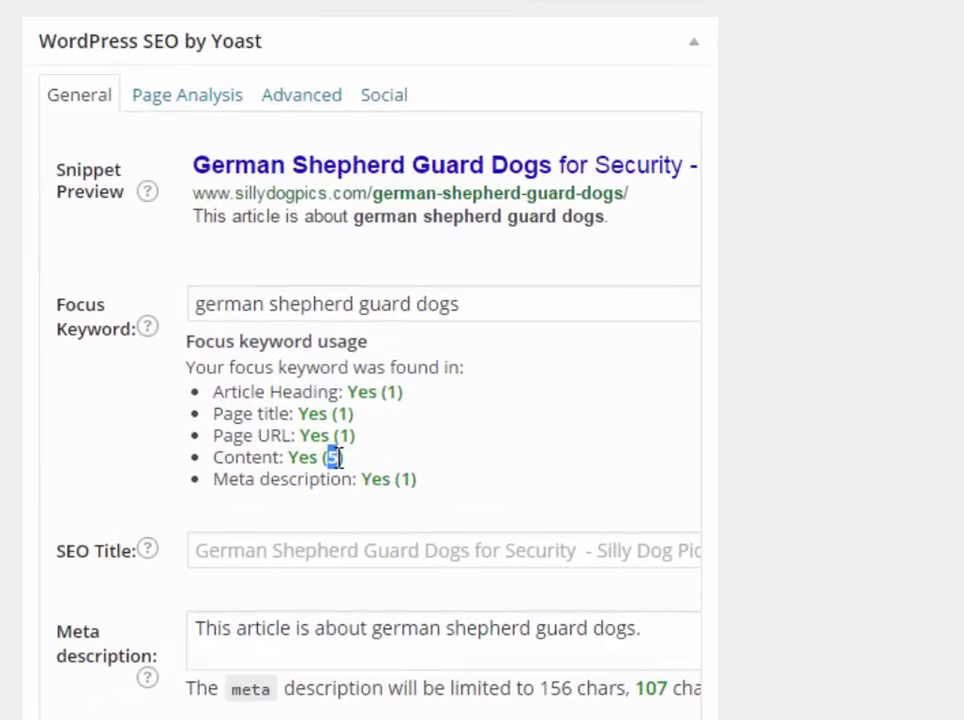
# Review the page analysis of the expanded post and return to its body text
pyautogui.click(165, 100)
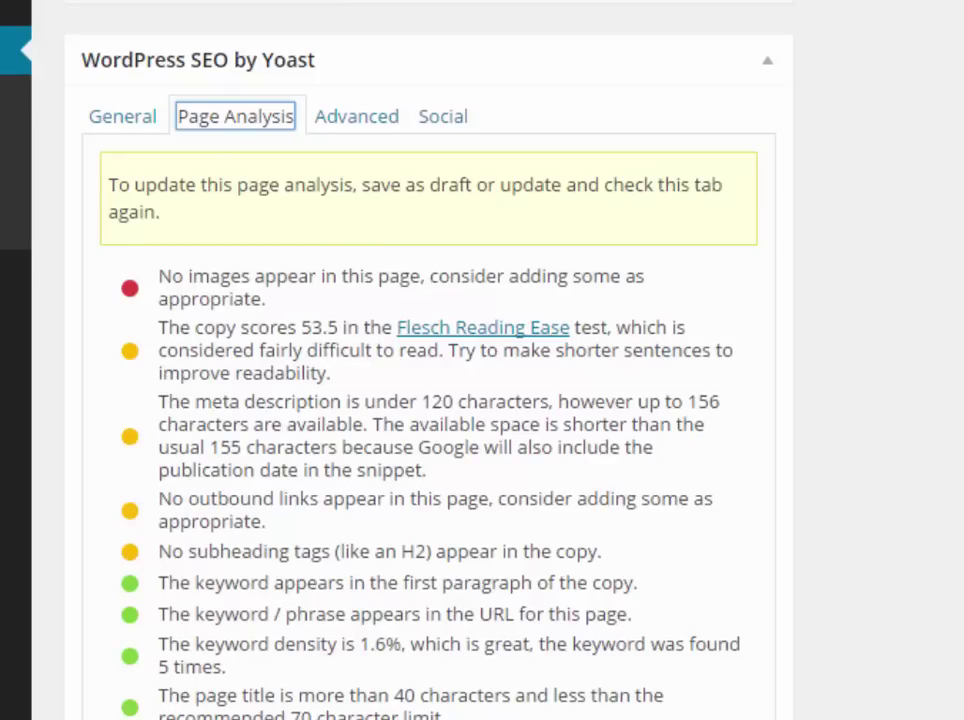
pyautogui.scroll(1, 713, 365)
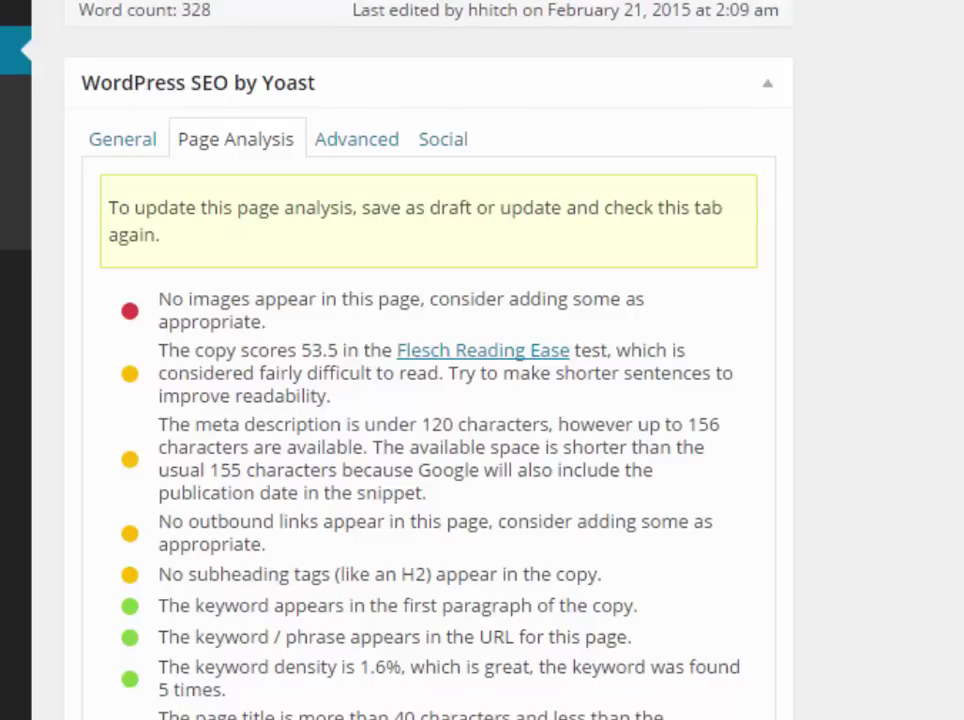
pyautogui.scroll(8, 420, 400)
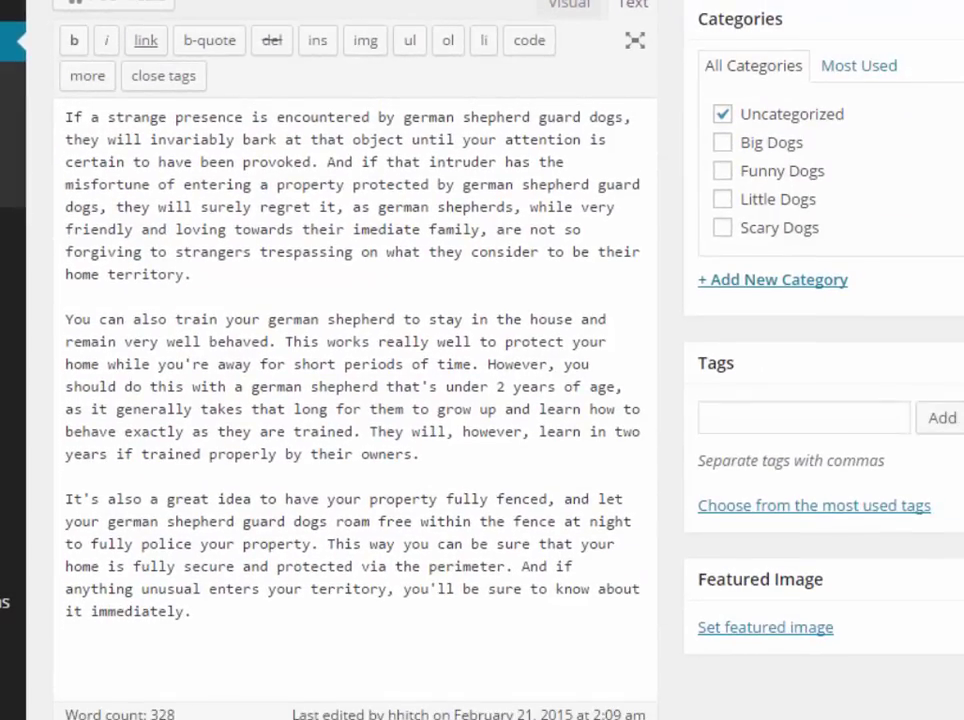
pyautogui.scroll(3, 355, 400)
pyautogui.scroll(2, 355, 400)
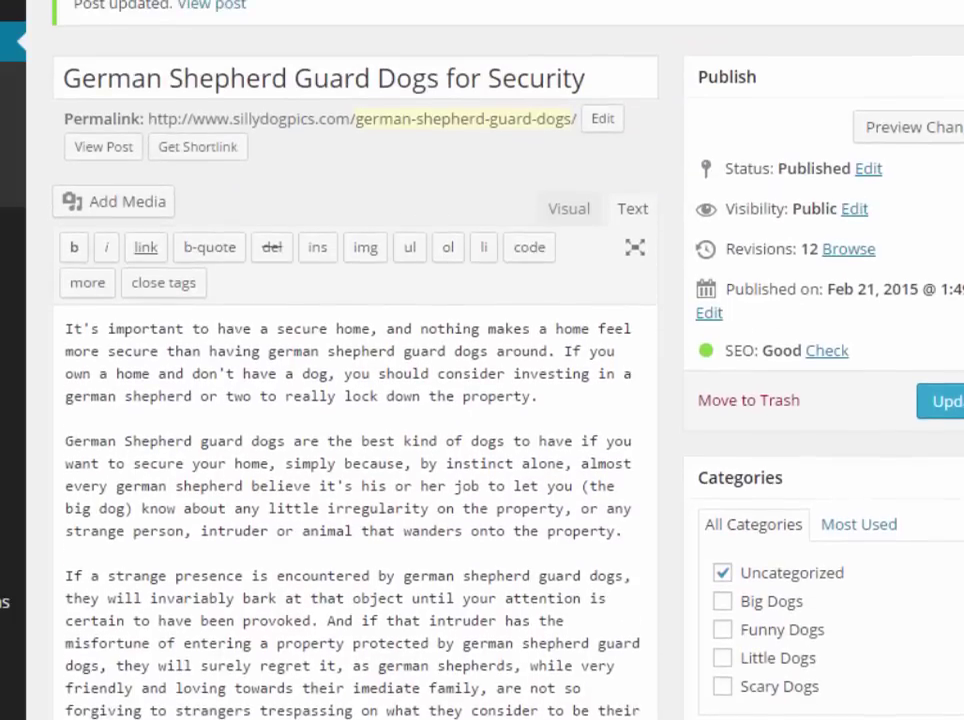
pyautogui.scroll(-1, 380, 400)
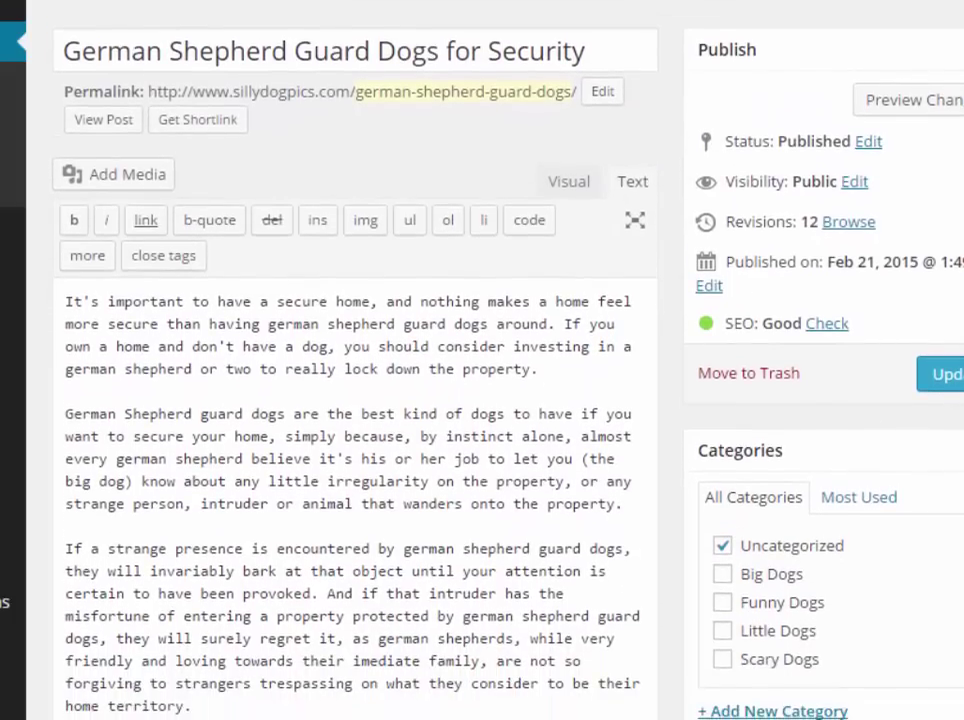
pyautogui.scroll(-1, 380, 400)
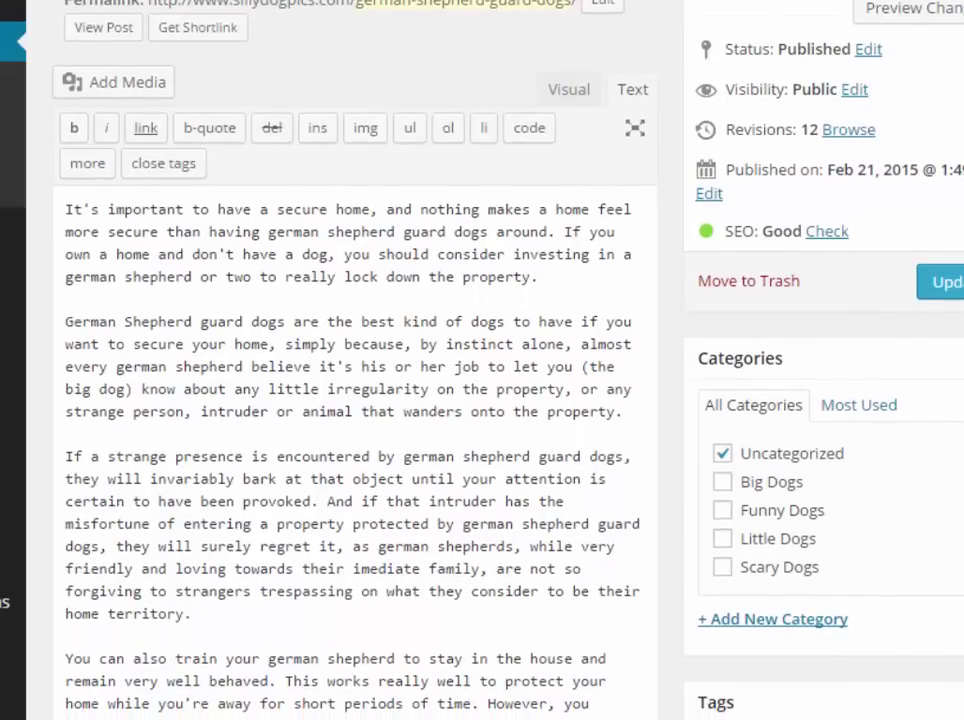
pyautogui.scroll(-1, 380, 400)
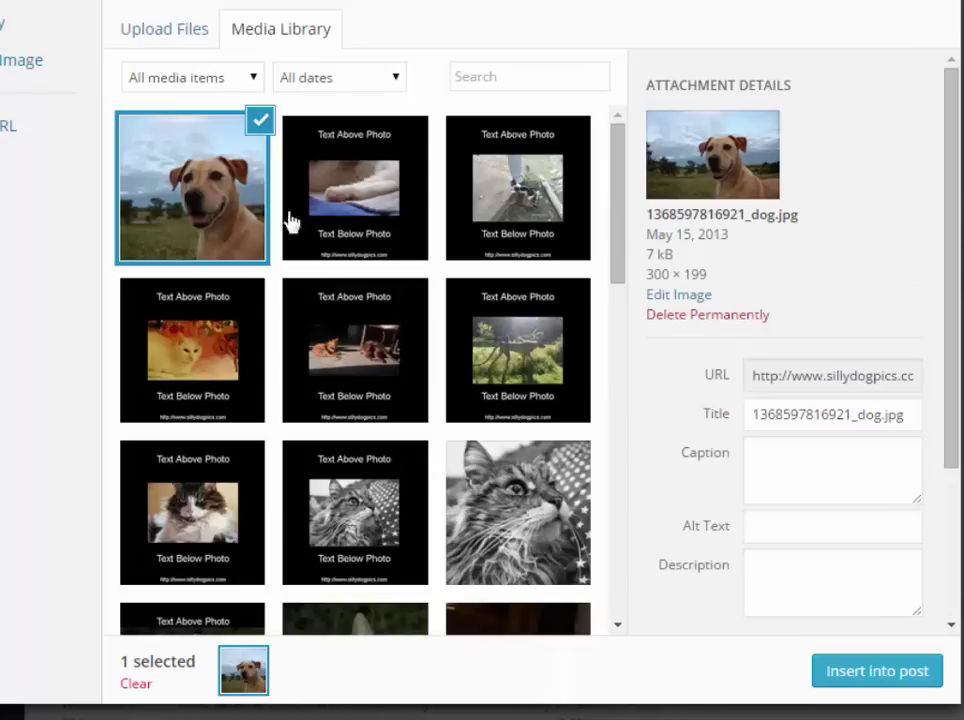
pyautogui.click(862, 672)
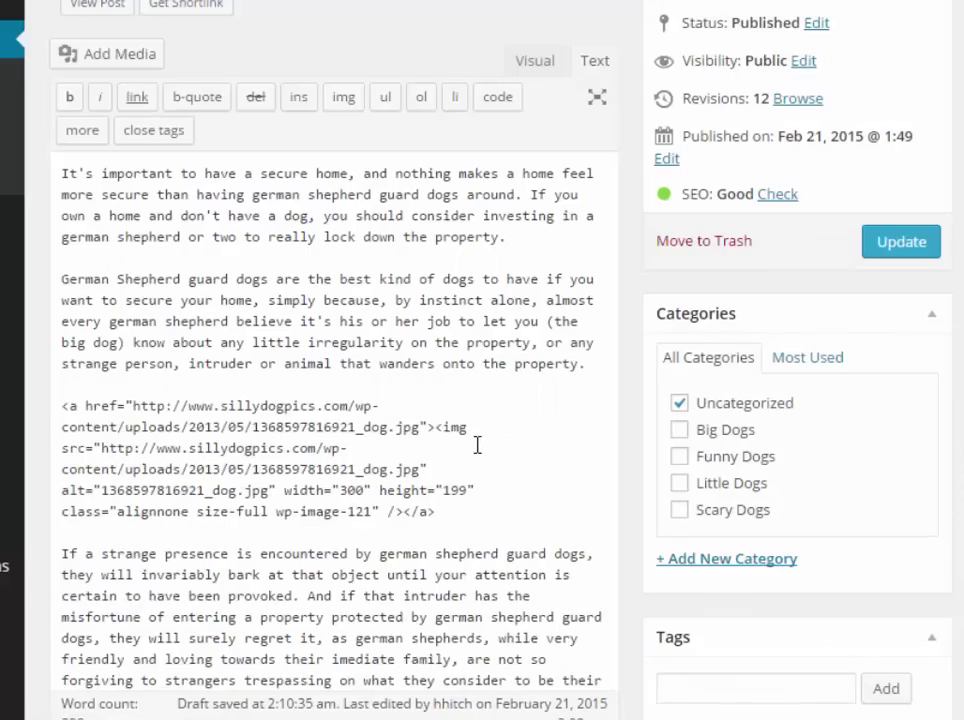
pyautogui.click(527, 59)
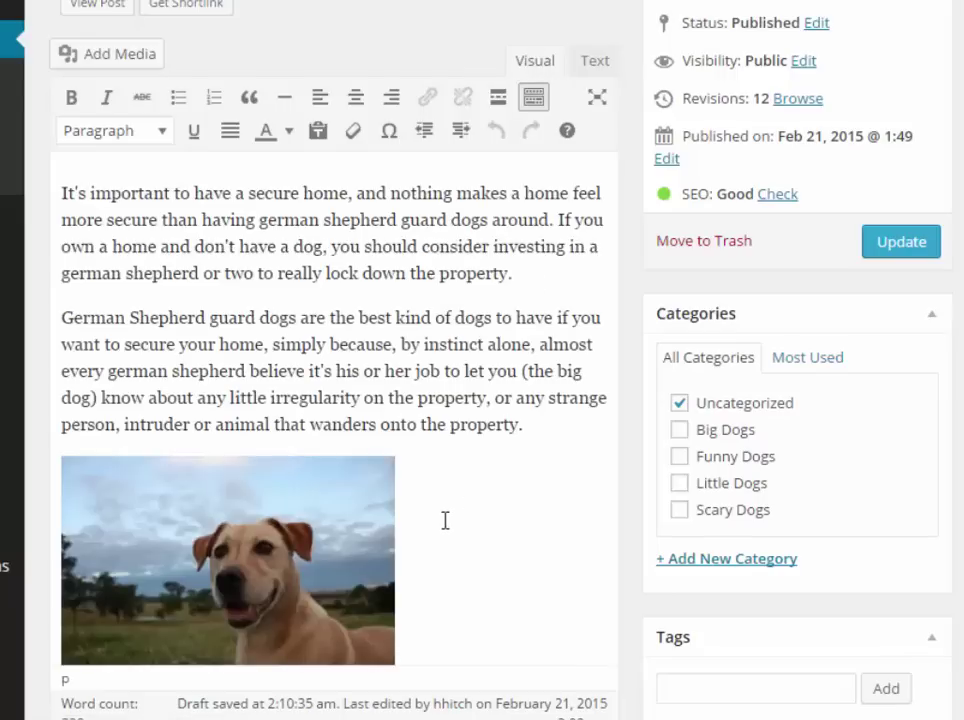
pyautogui.click(356, 98)
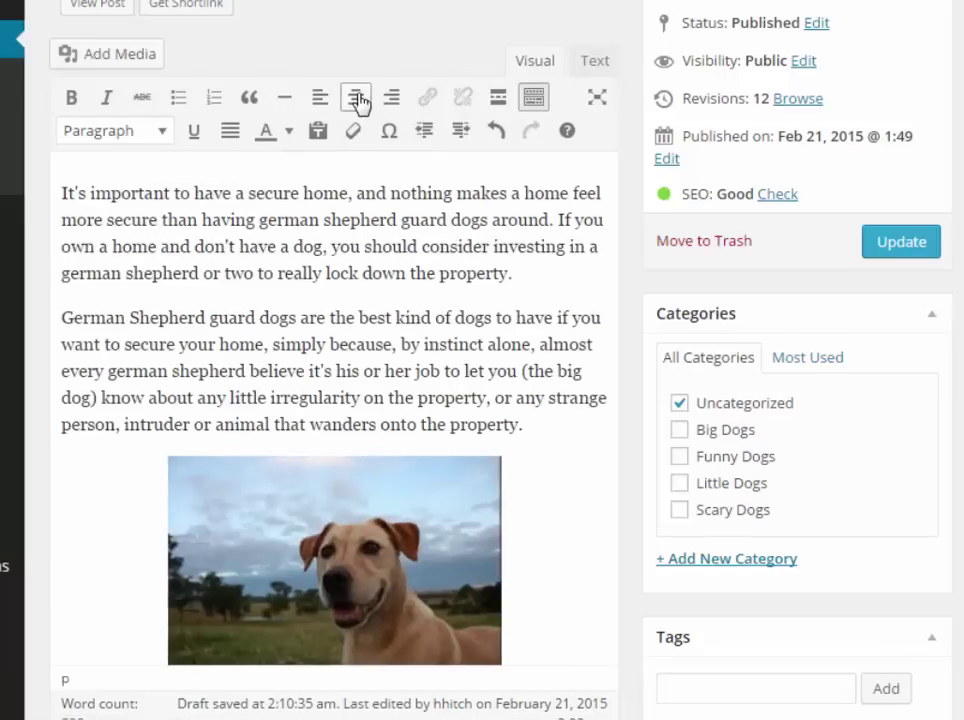
# Update the post with the new image and open its refreshed page analysis
pyautogui.scroll(-10, 358, 102)
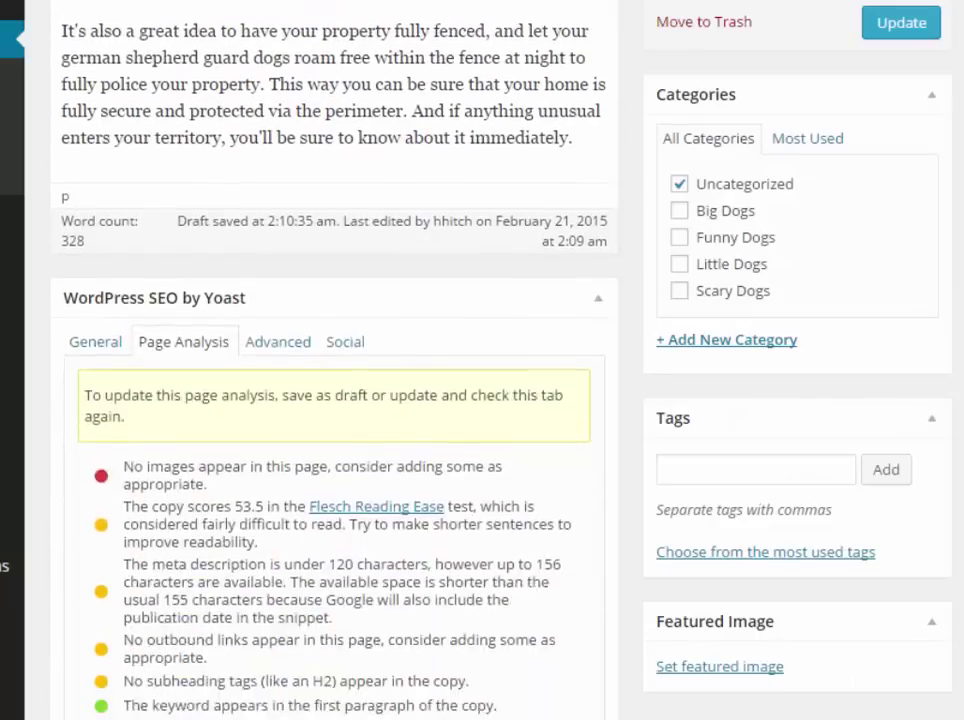
pyautogui.scroll(-2, 334, 400)
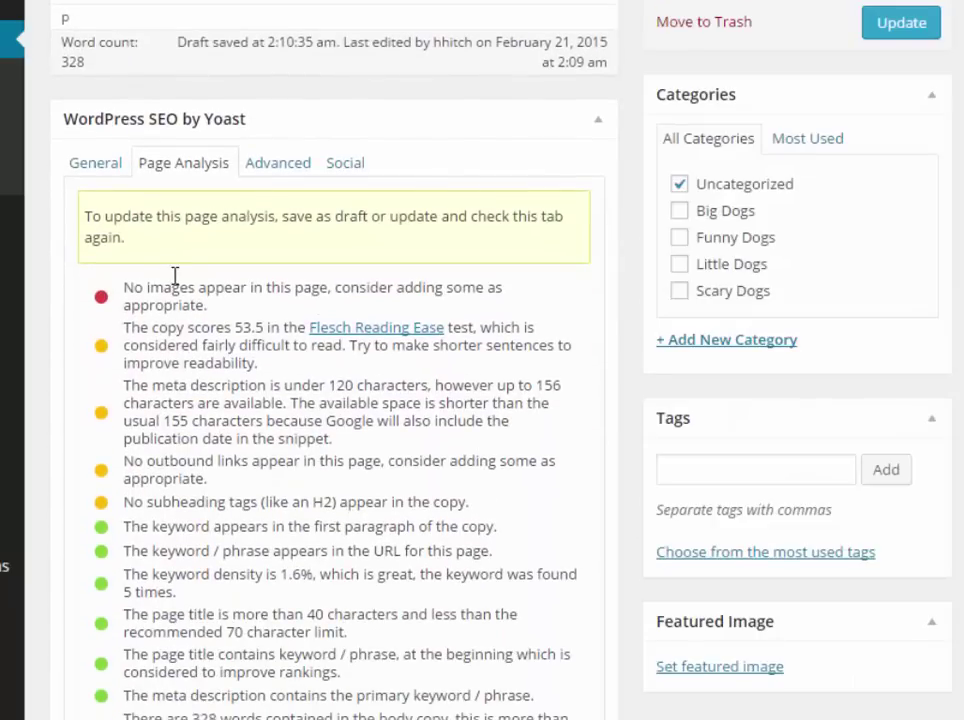
pyautogui.click(893, 25)
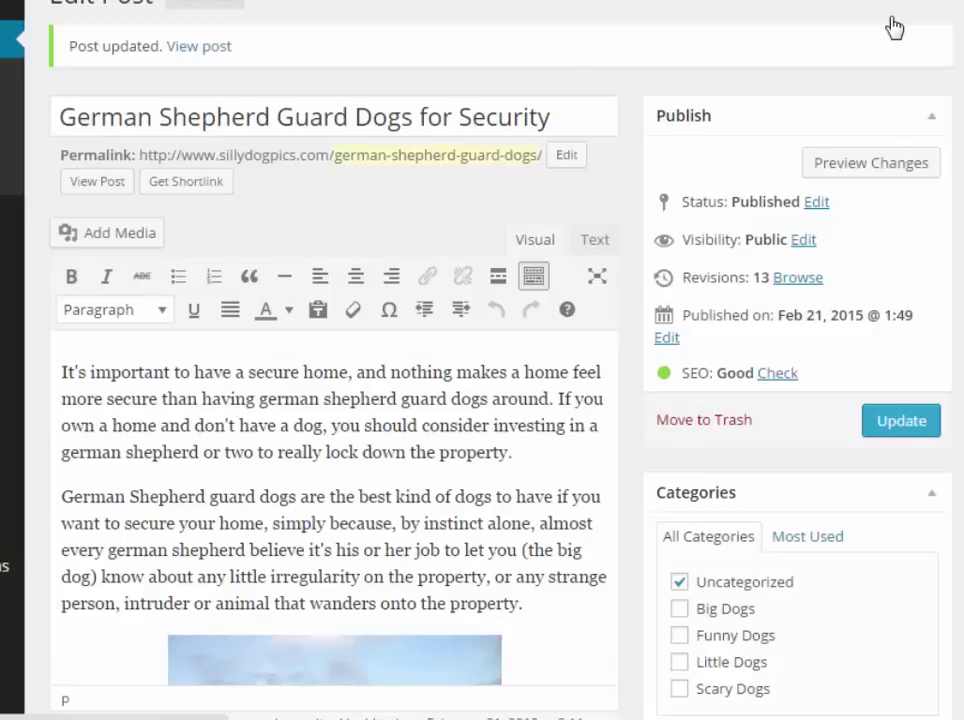
pyautogui.scroll(-15, 962, 622)
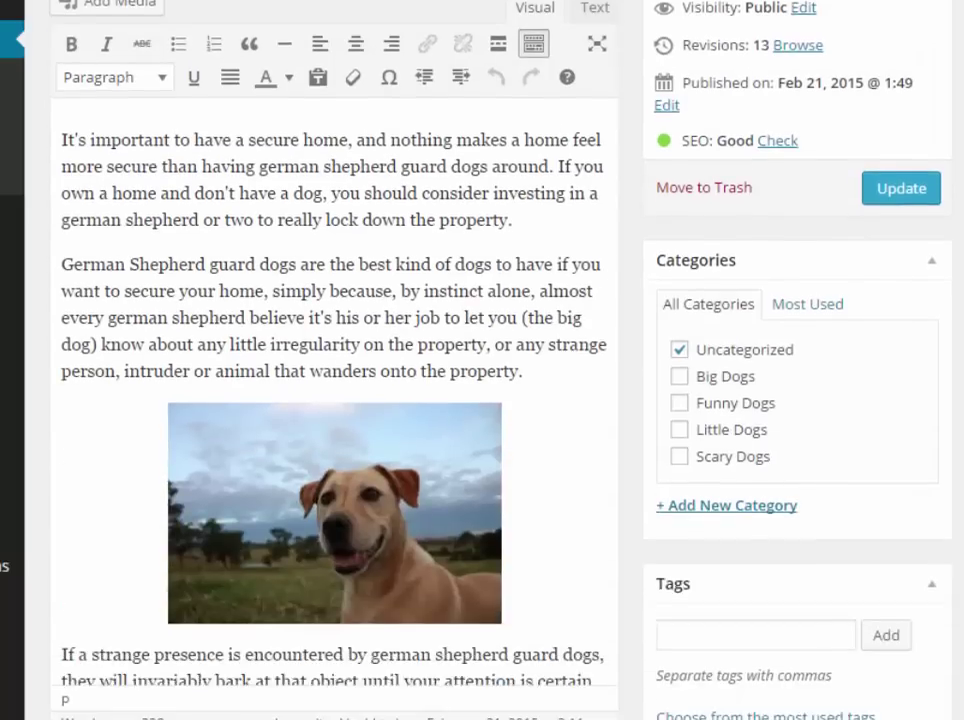
pyautogui.scroll(-1, 962, 622)
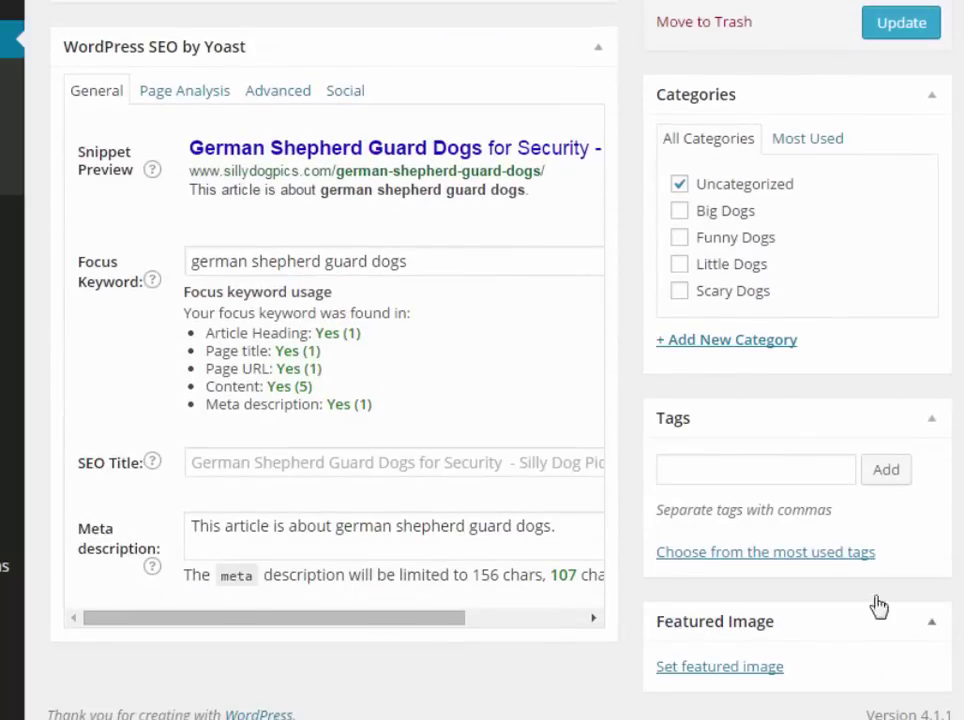
pyautogui.click(170, 92)
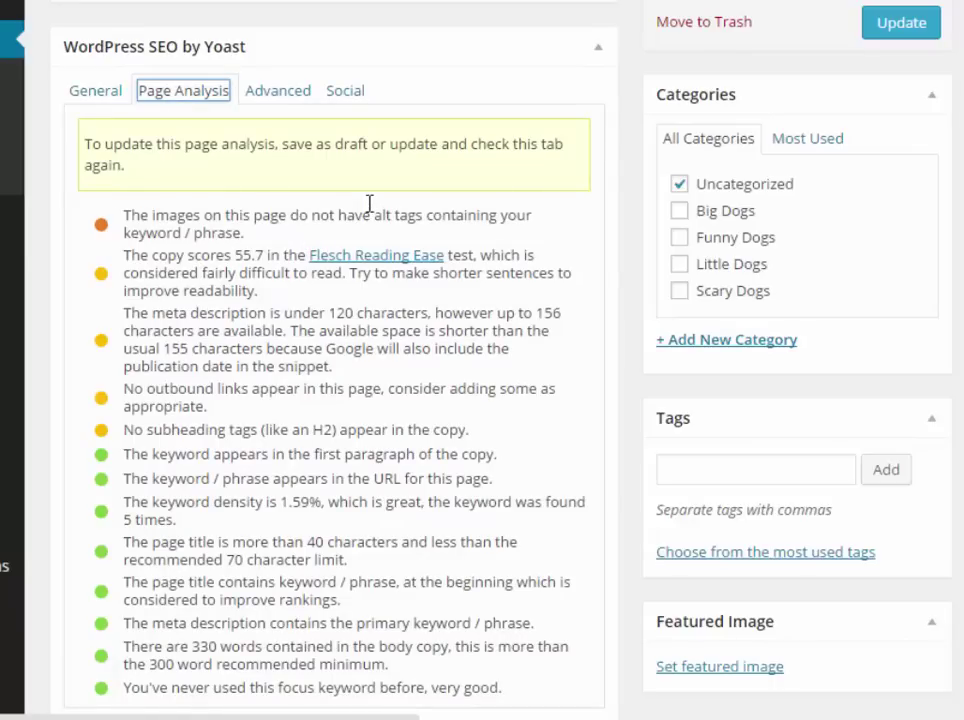
# Replace the dog image's alt text in the post's HTML with "image of german shepherd guard dogs" and update the post
pyautogui.scroll(4, 369, 203)
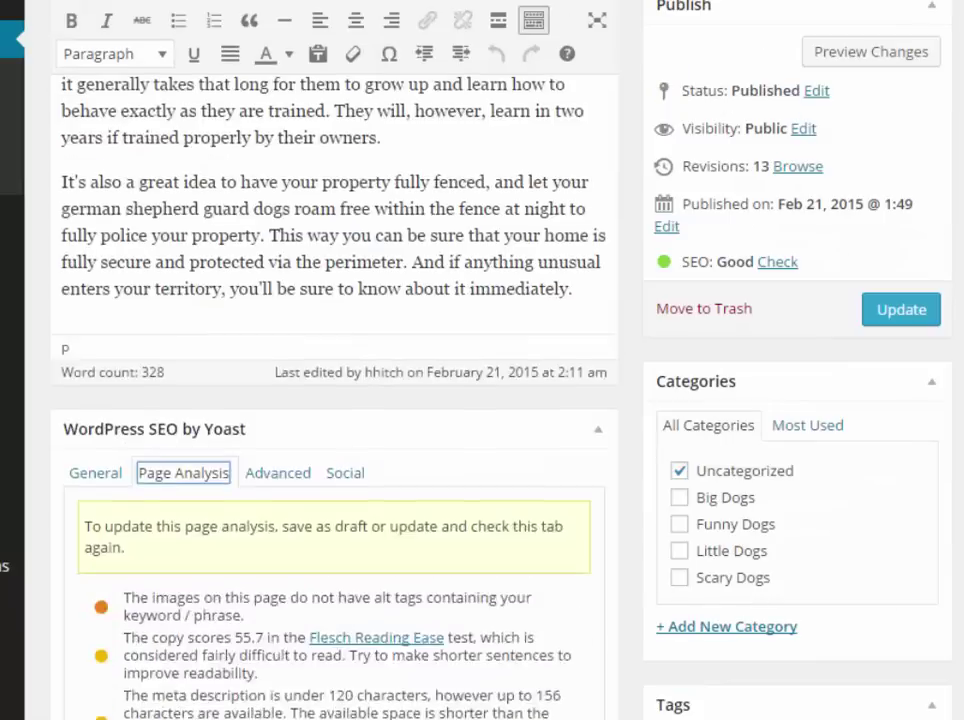
pyautogui.scroll(8, 334, 380)
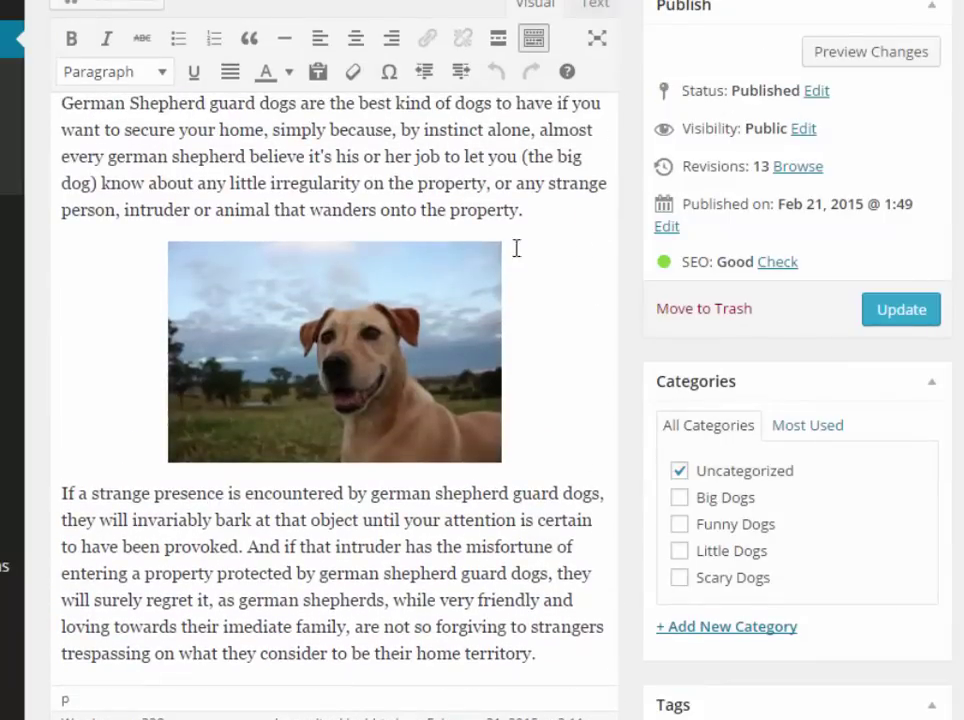
pyautogui.click(603, 5)
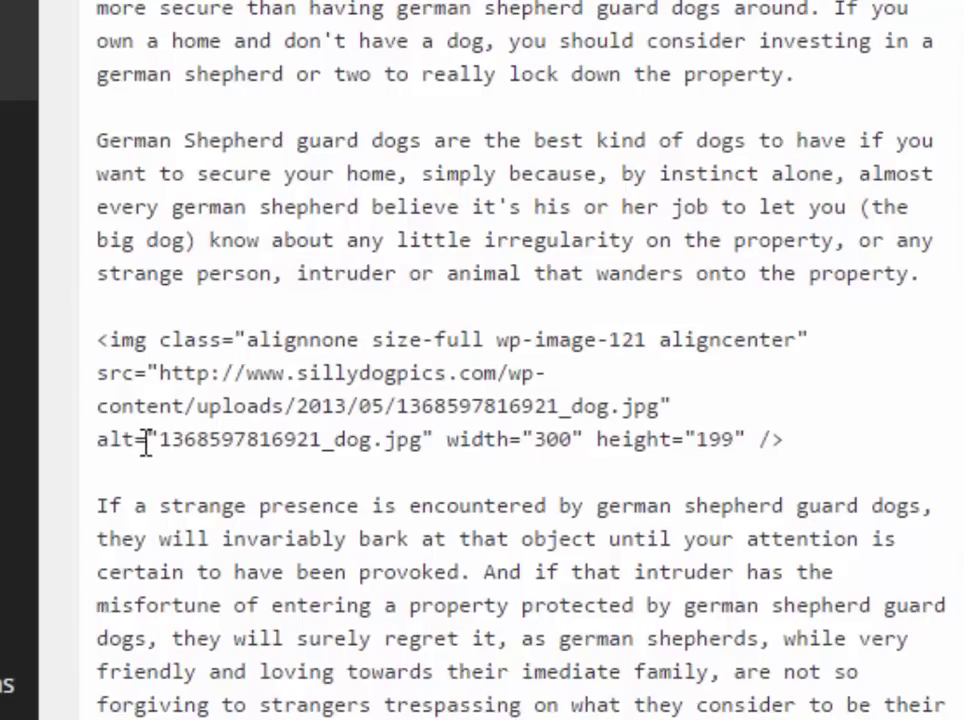
pyautogui.moveTo(157, 440); pyautogui.dragTo(424, 440)
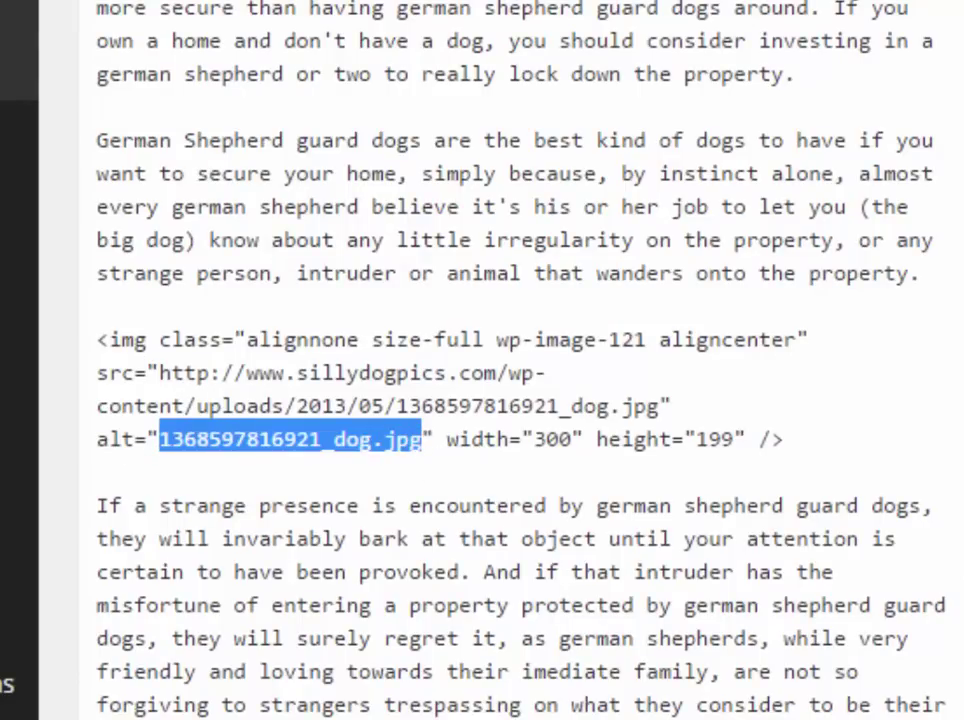
pyautogui.write('iuma')
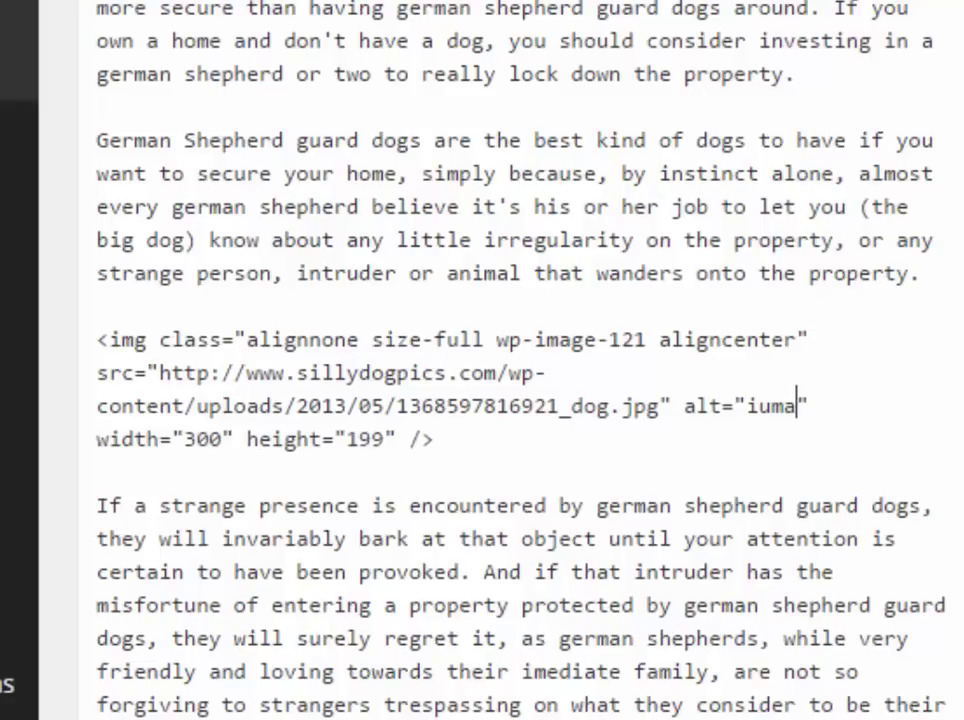
pyautogui.press('BackSpace')
pyautogui.press('BackSpace')
pyautogui.press('BackSpace')
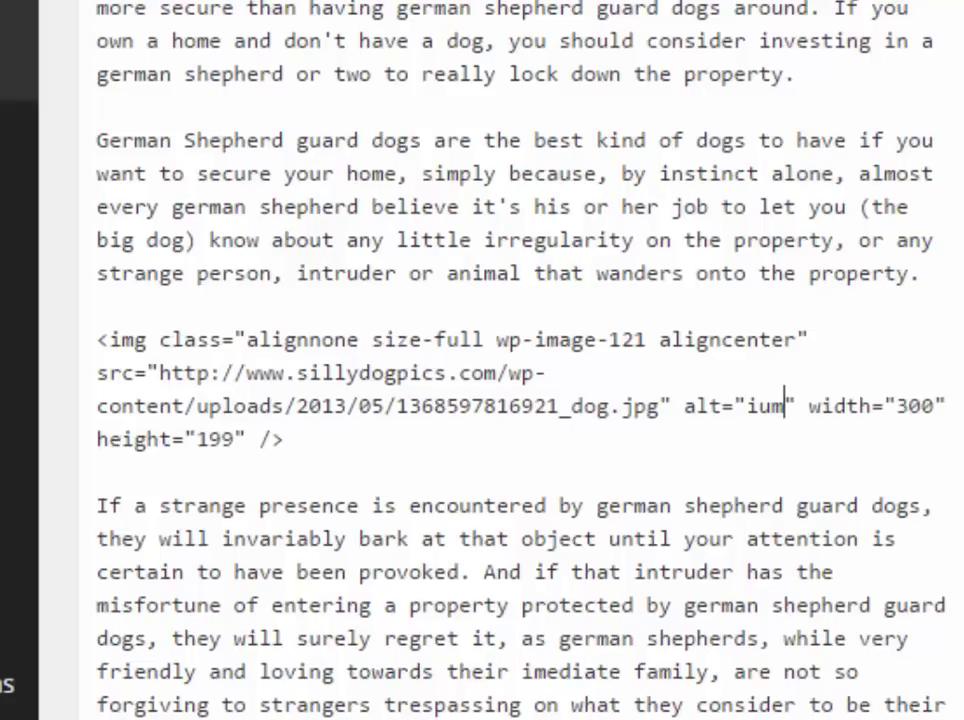
pyautogui.write('mage ')
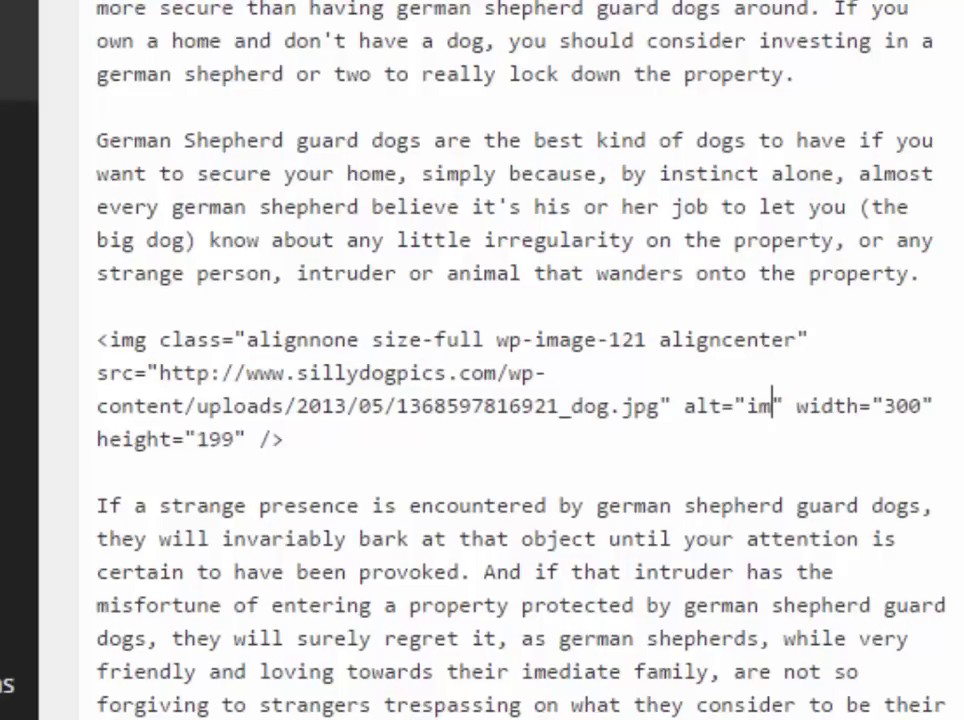
pyautogui.write('of german shepherd guard ')
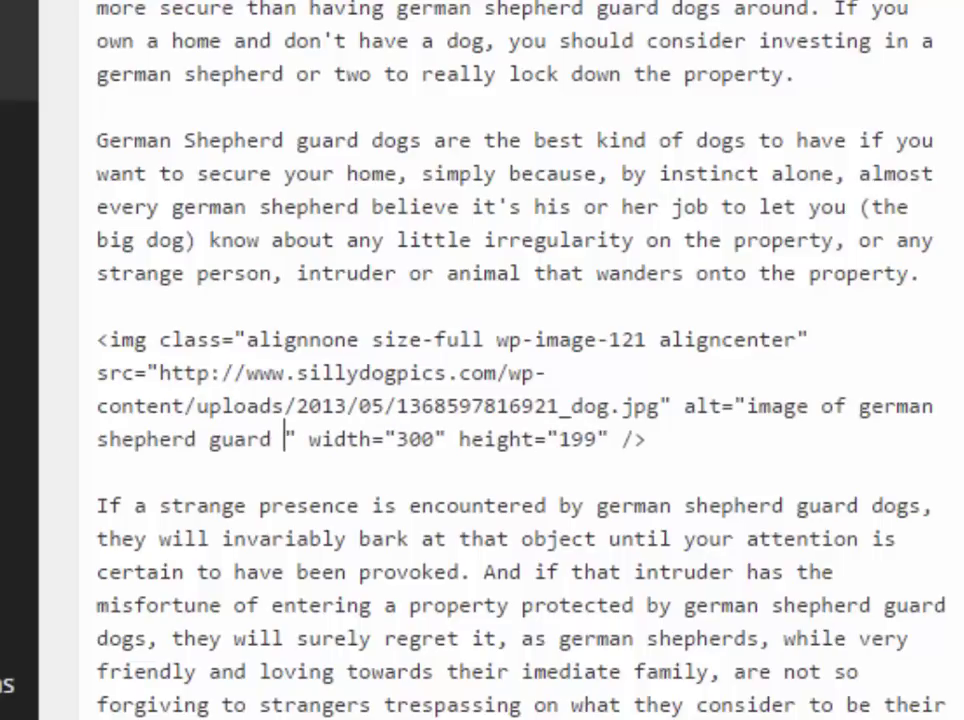
pyautogui.write('dogs')
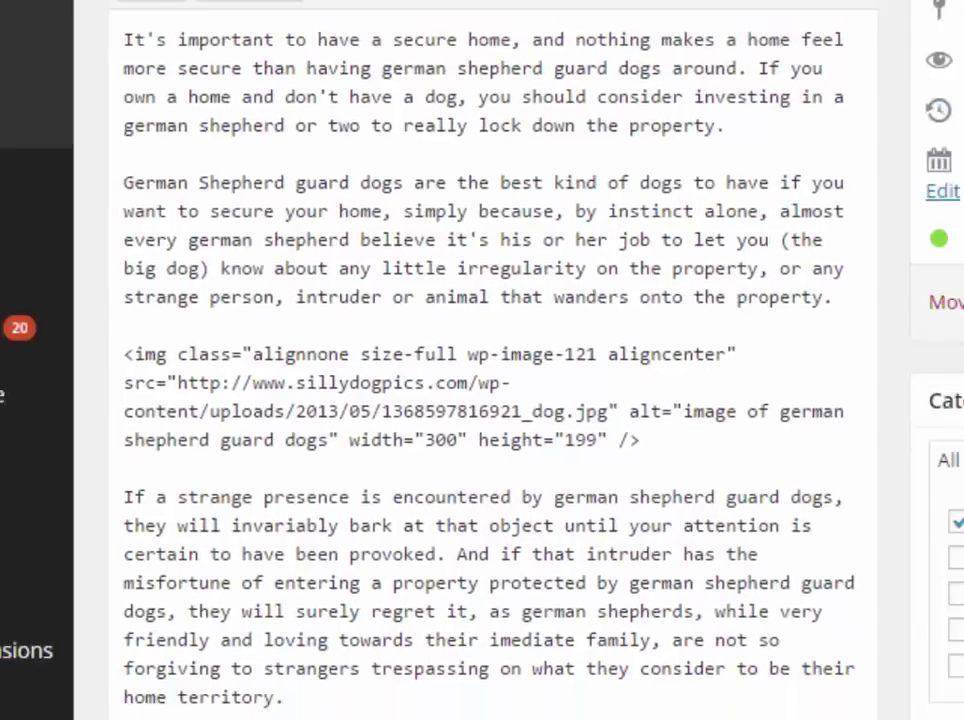
pyautogui.click(646, 26)
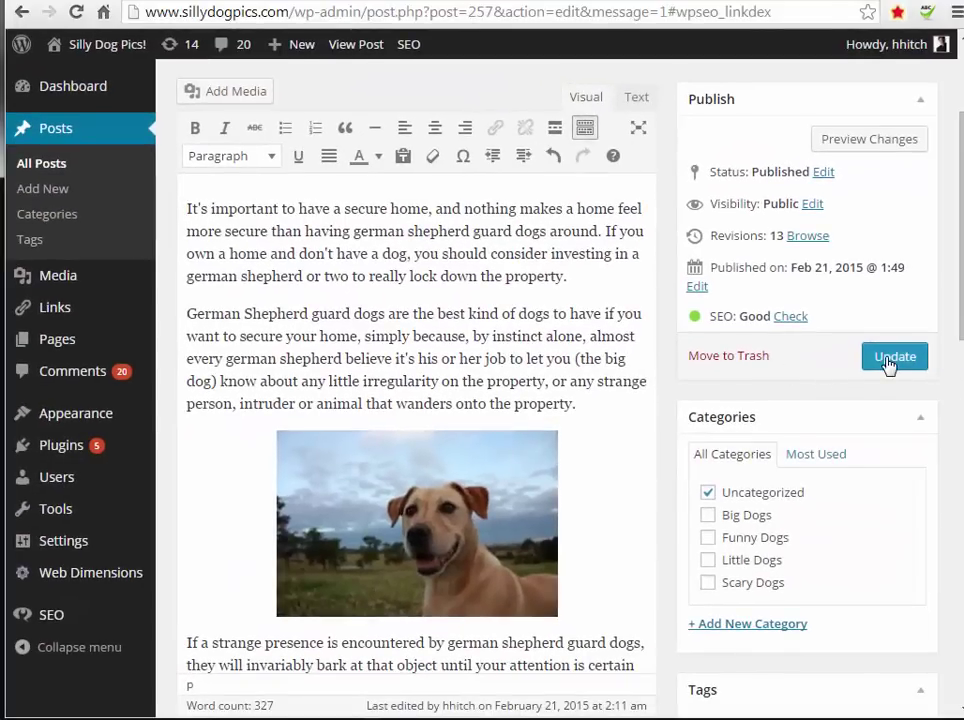
pyautogui.click(889, 362)
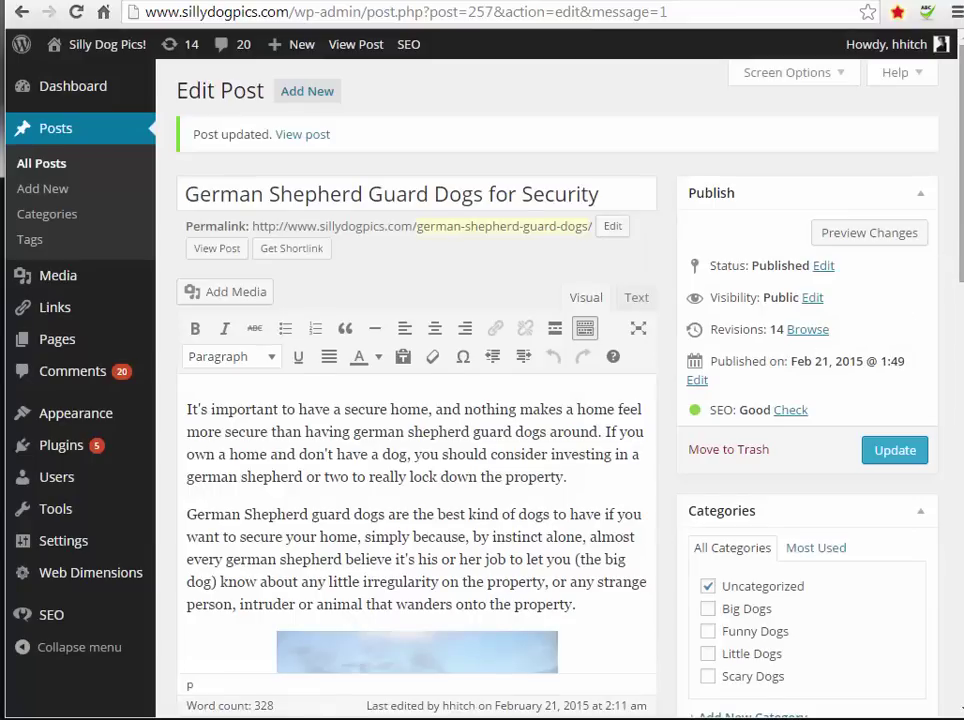
# Review the updated page analysis for image alt tags, readability and the remaining recommendations
pyautogui.scroll(-5, 940, 256)
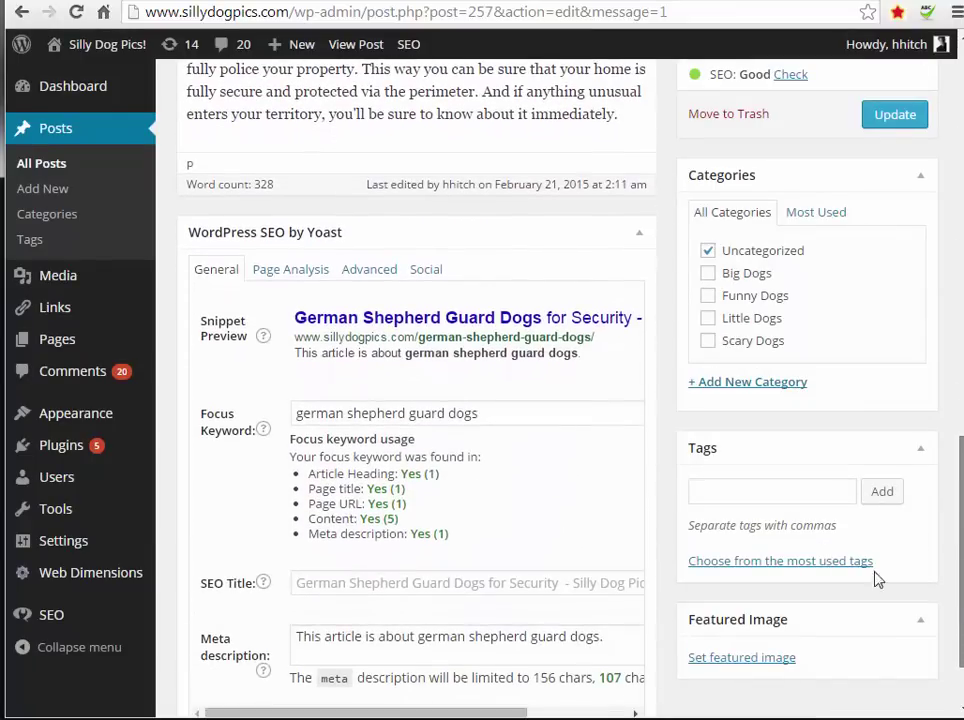
pyautogui.click(288, 272)
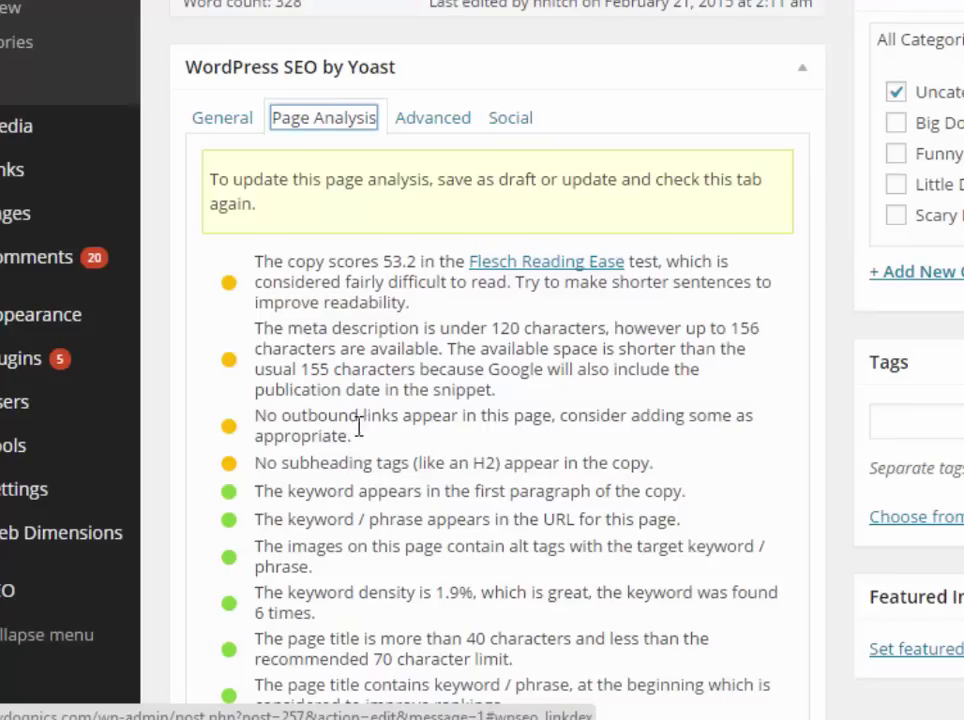
pyautogui.scroll(-3, 490, 400)
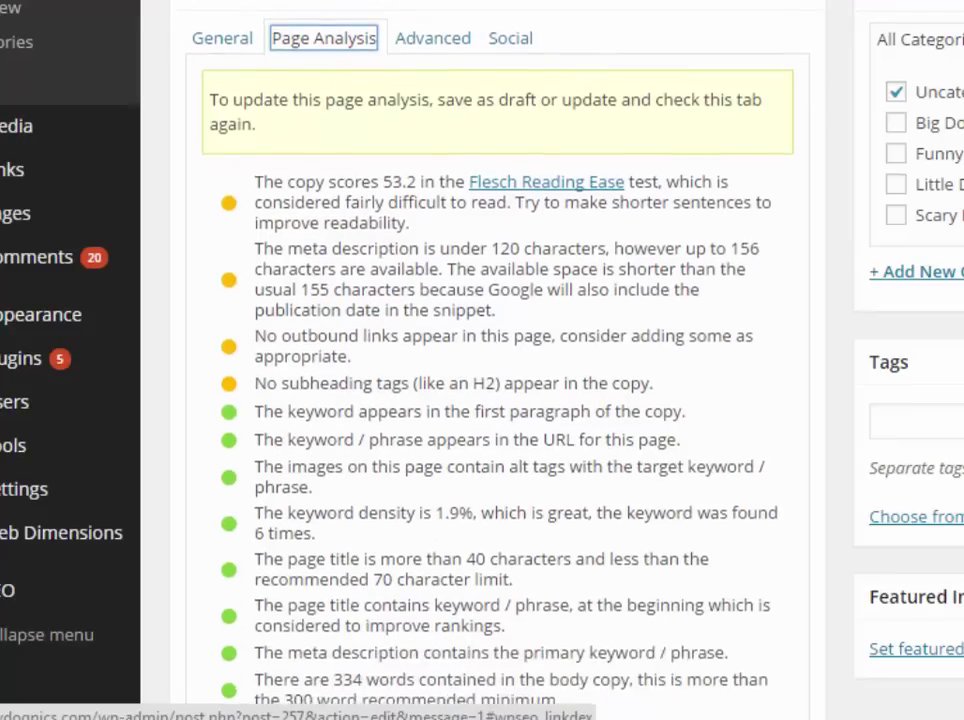
pyautogui.scroll(-1, 490, 350)
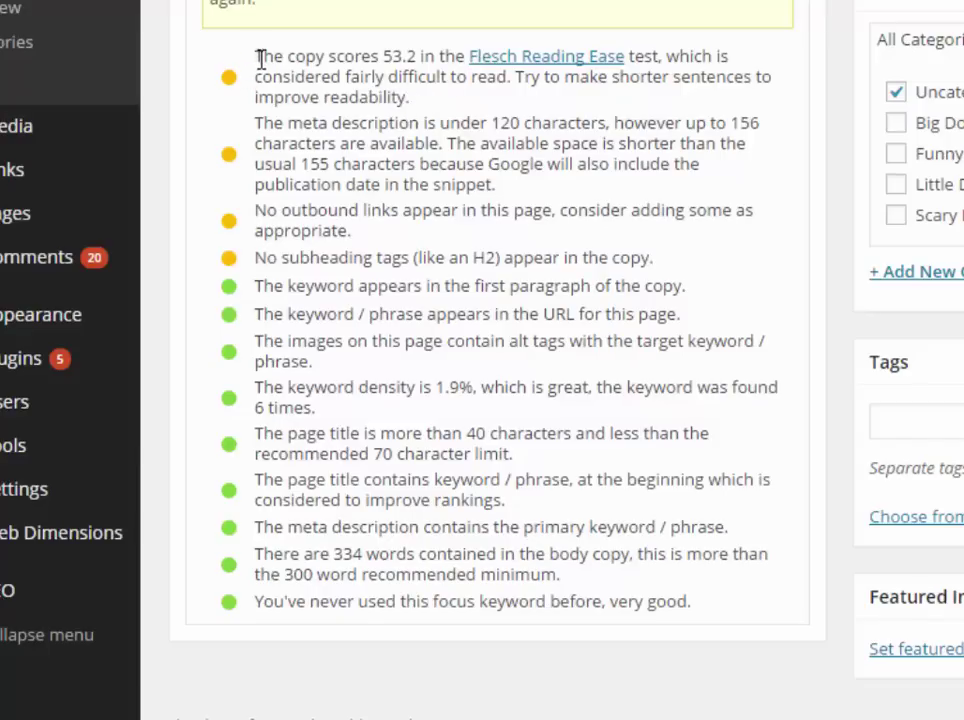
pyautogui.moveTo(260, 58); pyautogui.dragTo(409, 92)
pyautogui.click(420, 99)
# Replace the meta description with the post's first paragraph, beginning "It's important to have a secure home"
pyautogui.scroll(1, 427, 270)
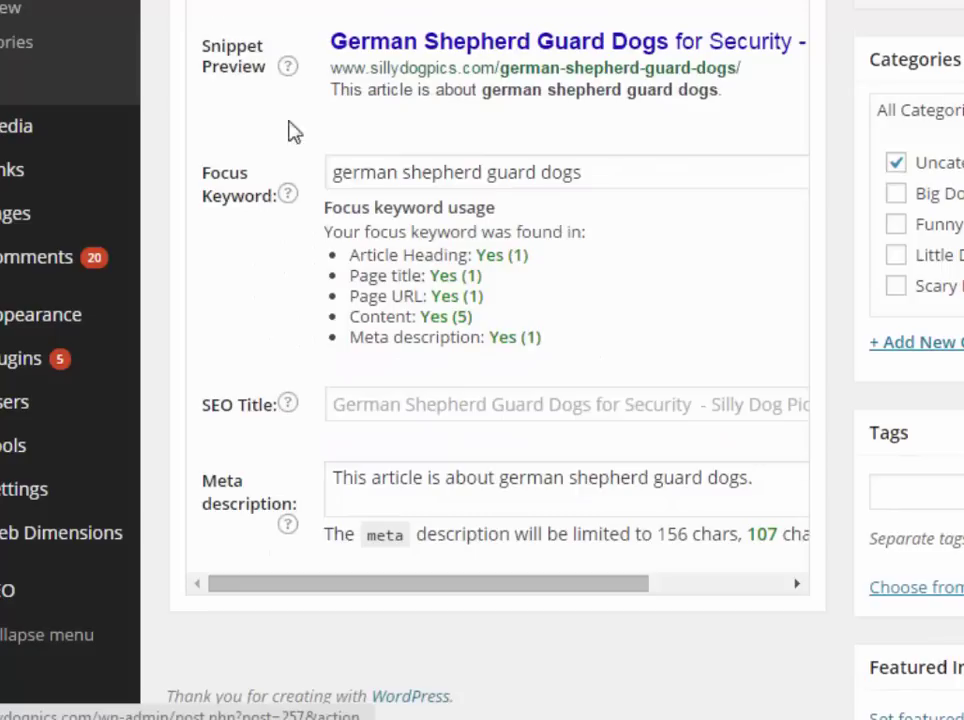
pyautogui.click(763, 479)
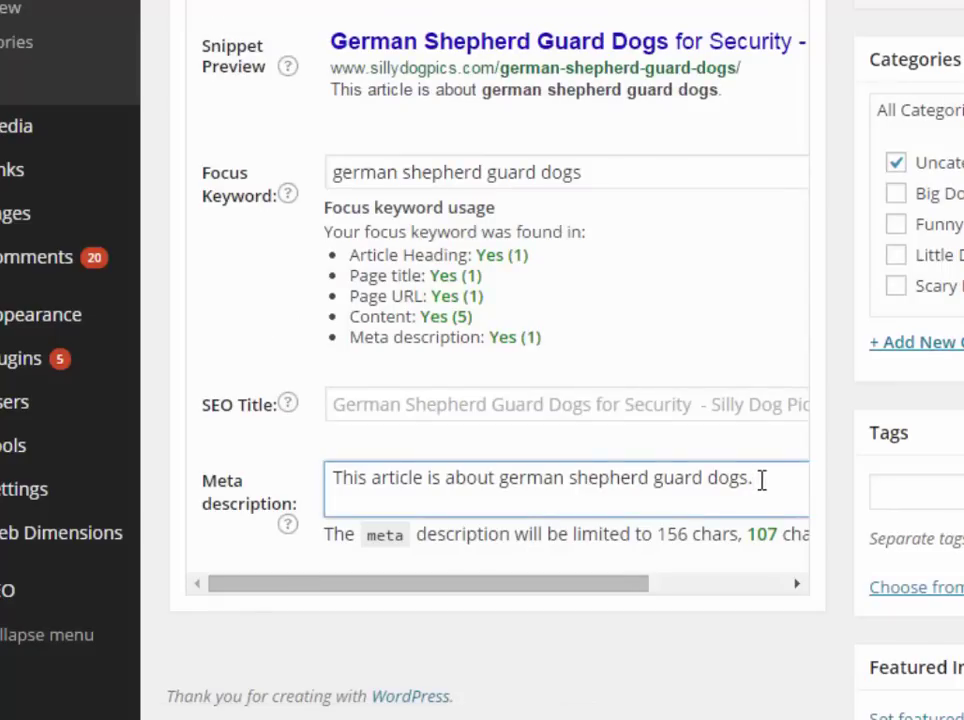
pyautogui.scroll(10, 480, 300)
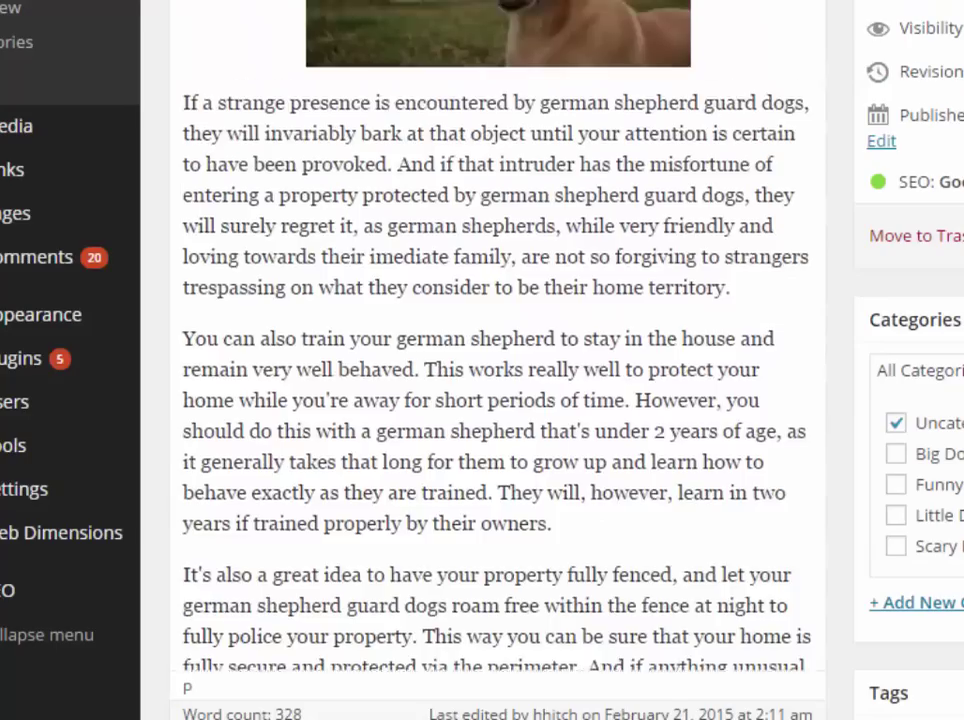
pyautogui.scroll(5, 480, 360)
pyautogui.scroll(-3, 480, 360)
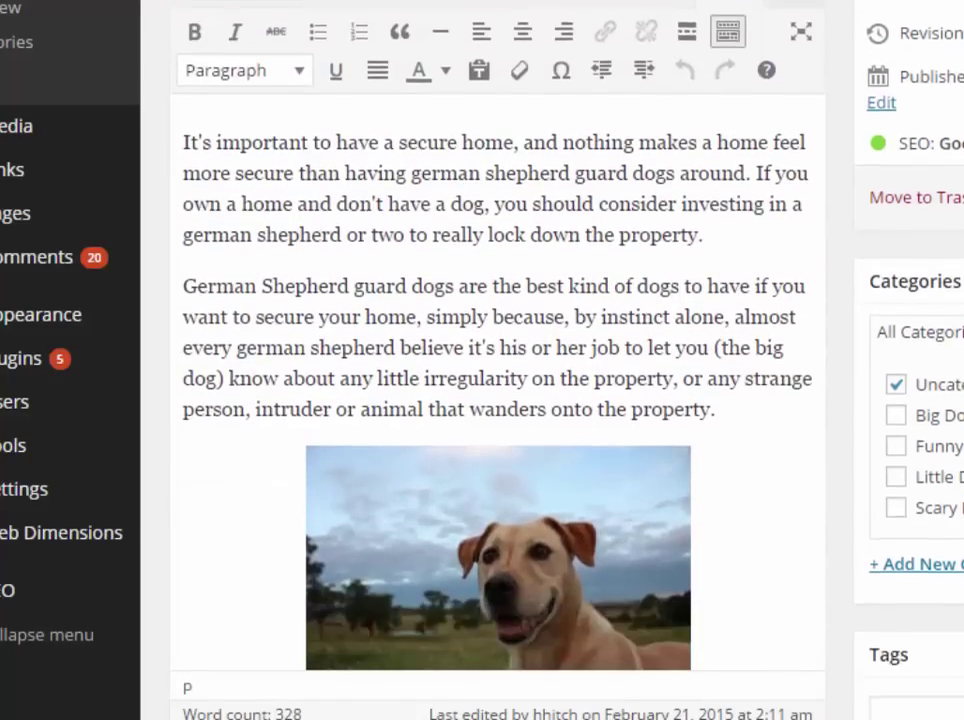
pyautogui.moveTo(723, 153); pyautogui.dragTo(176, 43)
pyautogui.hotkey('ctrl', 'c')
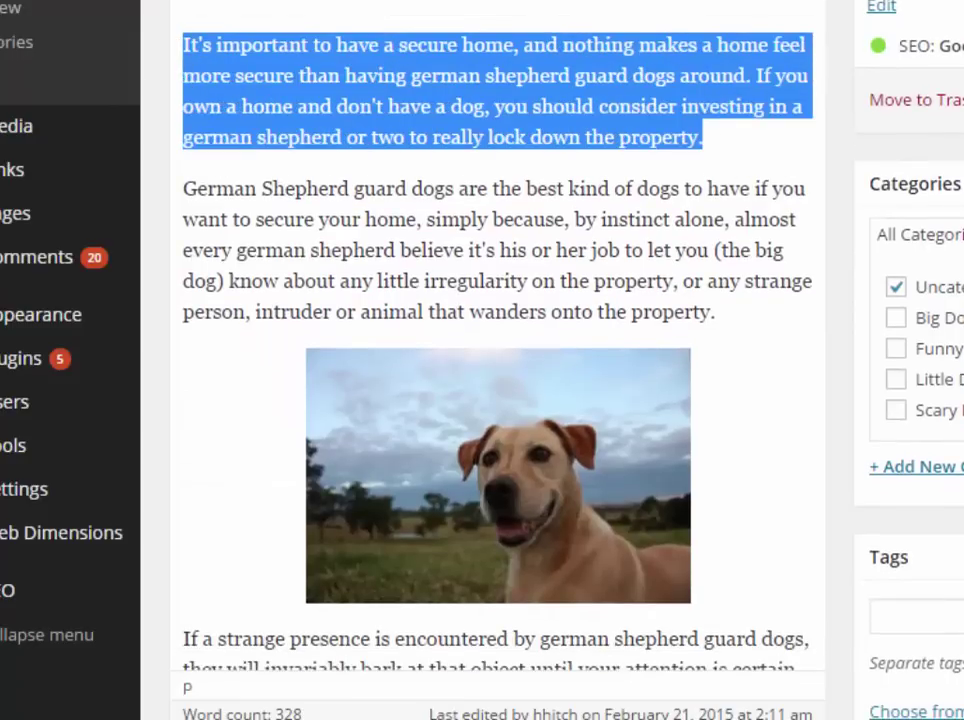
pyautogui.scroll(-10, 480, 360)
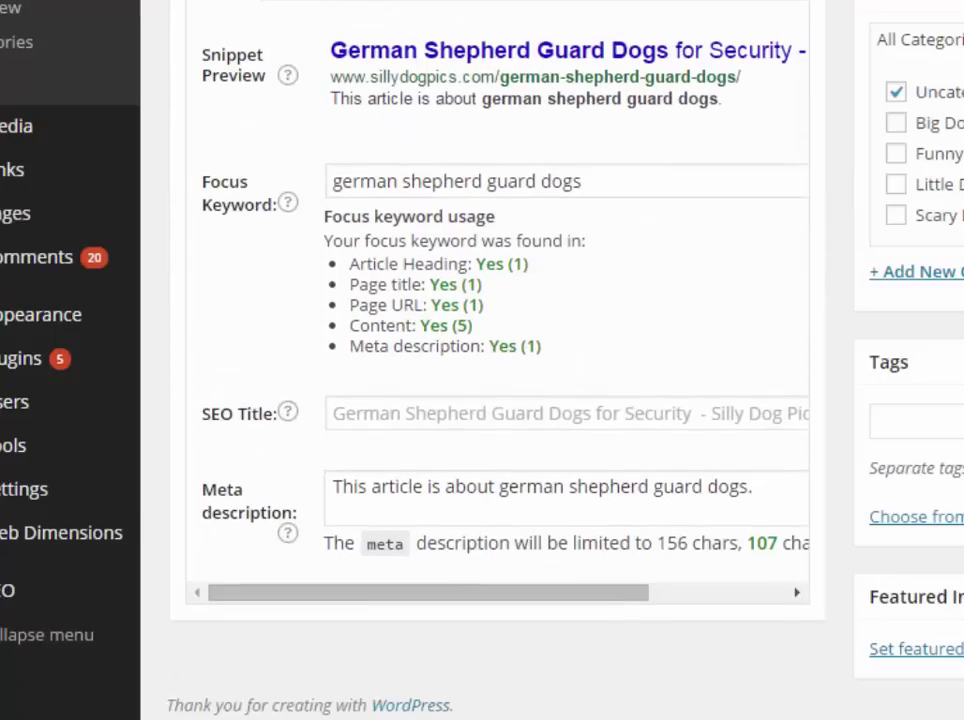
pyautogui.moveTo(755, 486); pyautogui.dragTo(286, 493)
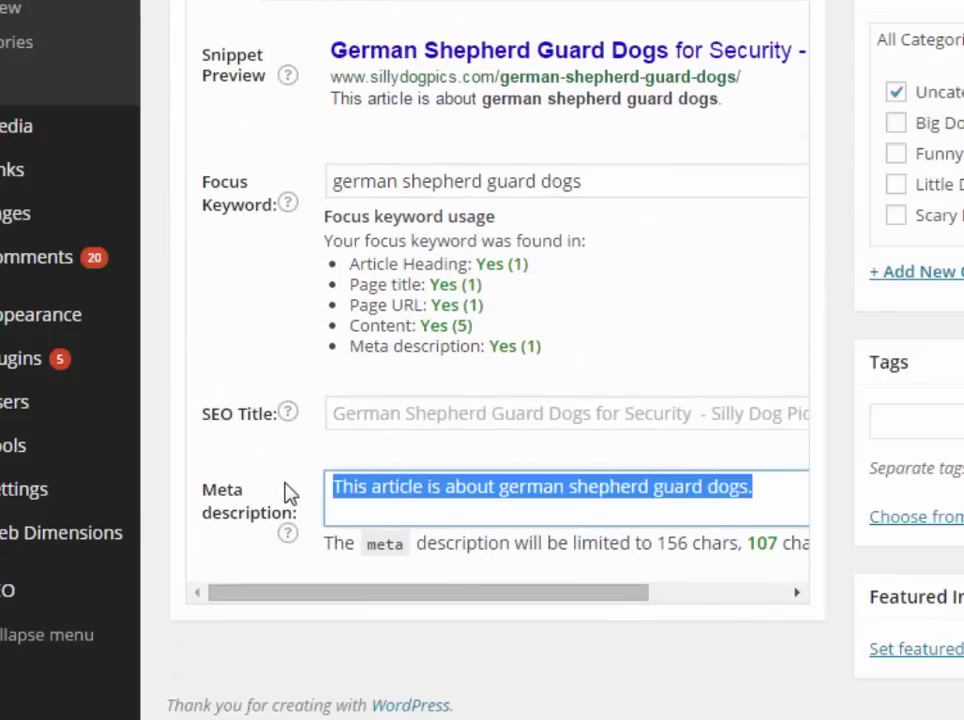
pyautogui.hotkey('ctrl', 'v')
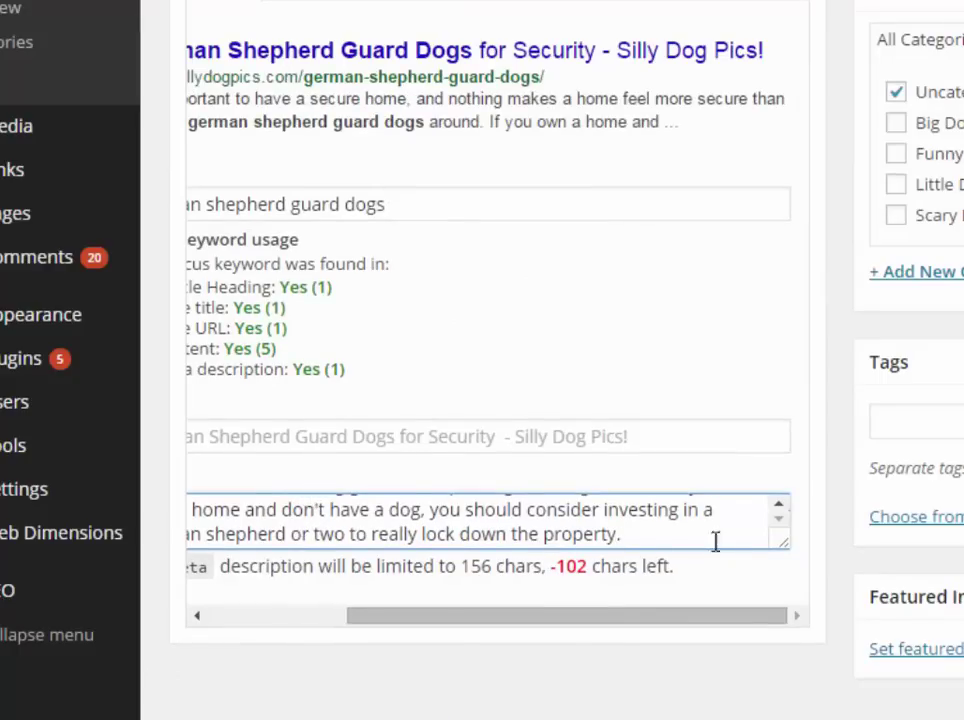
# Enlarge the meta description field and trim its text to end after "german shepherd guard dogs around."
pyautogui.moveTo(787, 552); pyautogui.dragTo(808, 672)
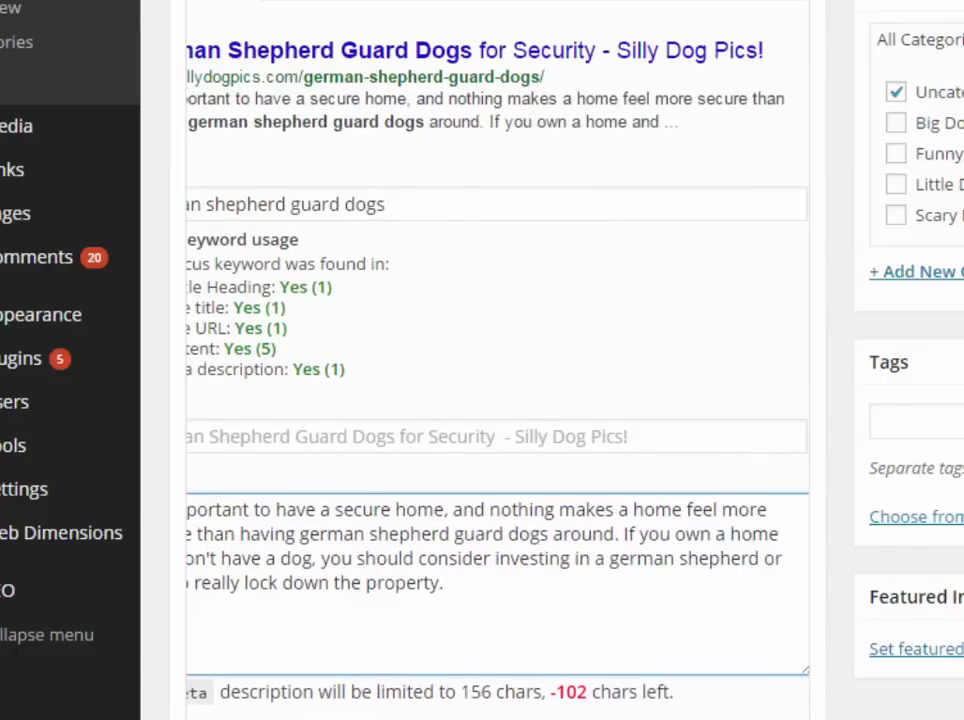
pyautogui.scroll(-2, 808, 672)
pyautogui.moveTo(387, 598)
pyautogui.mouseDown()
pyautogui.moveTo(313, 622)
pyautogui.moveTo(381, 622)
pyautogui.moveTo(308, 609)
pyautogui.moveTo(396, 609)
pyautogui.mouseUp()
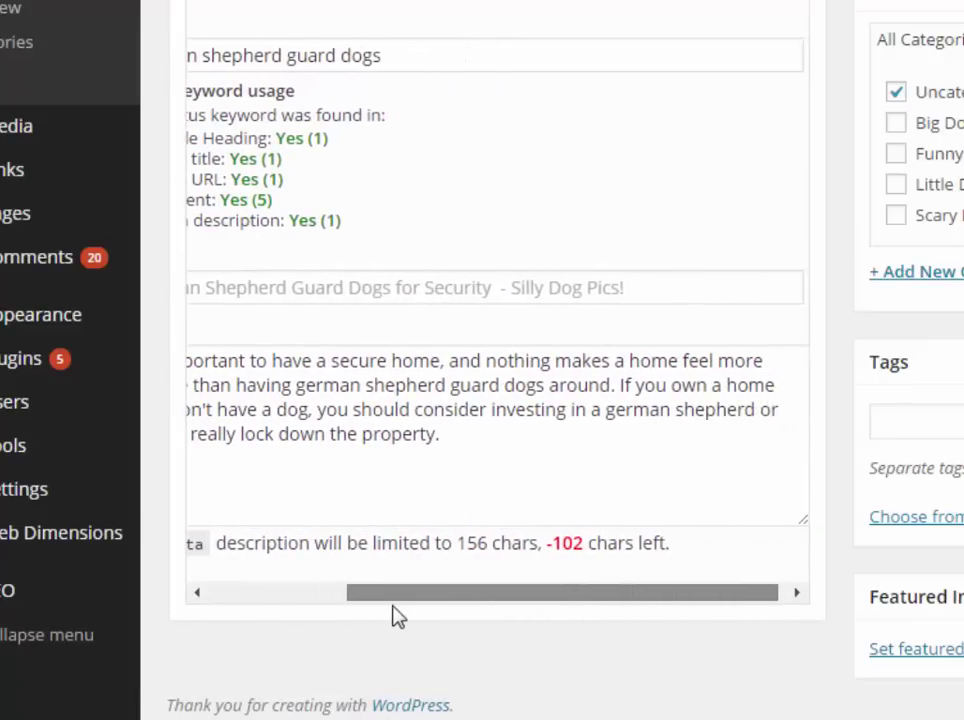
pyautogui.moveTo(620, 384); pyautogui.dragTo(633, 445)
pyautogui.press('BackSpace')
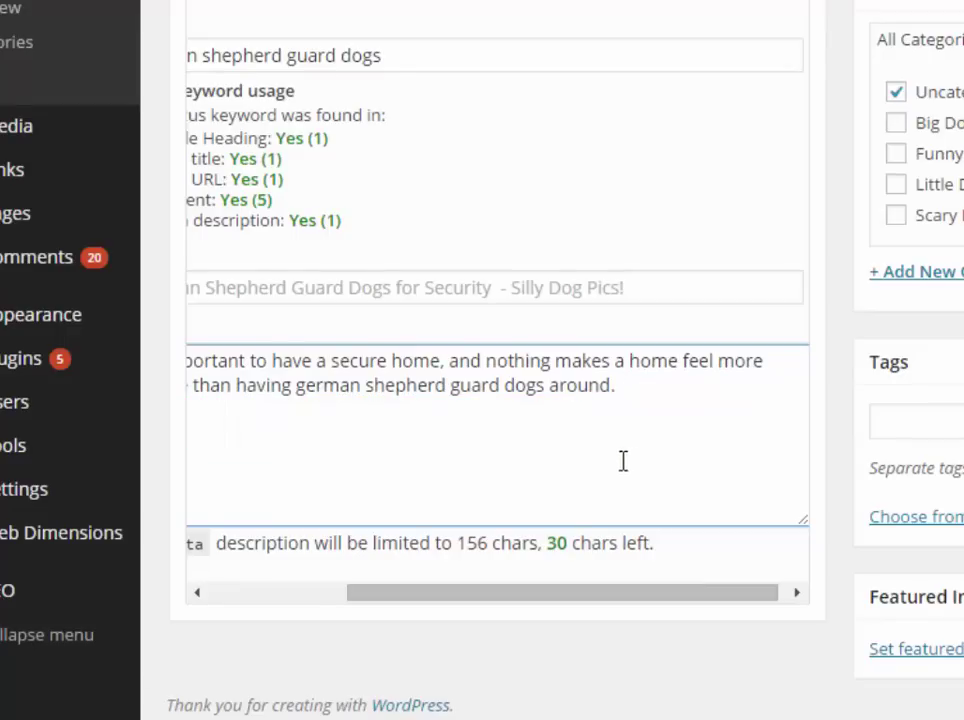
pyautogui.click(633, 473)
pyautogui.click(275, 593)
pyautogui.moveTo(301, 606); pyautogui.dragTo(349, 616)
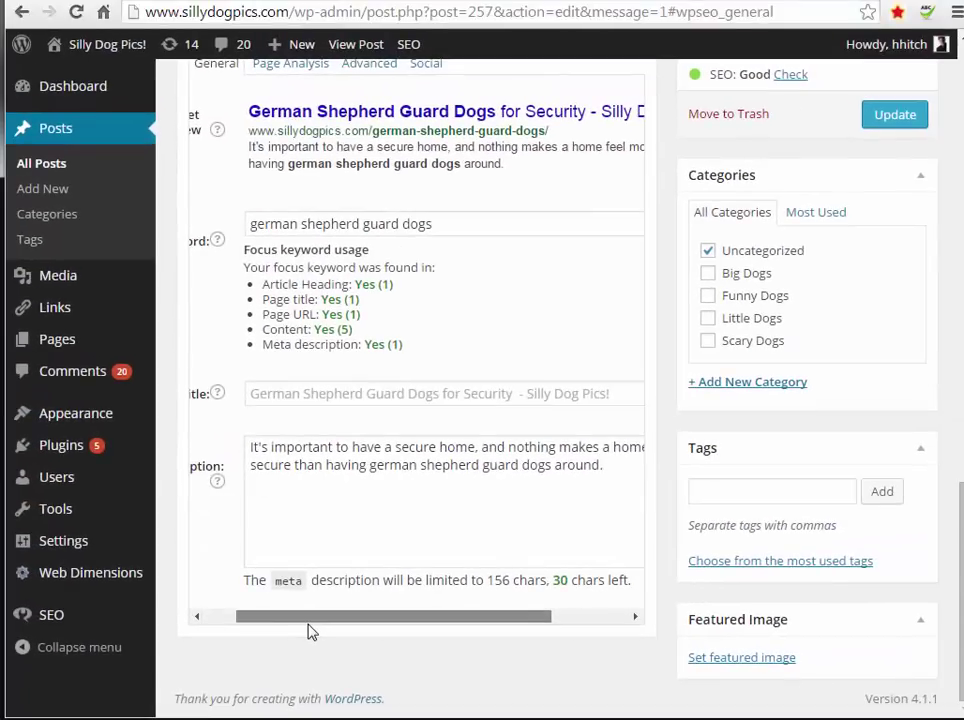
# Update the post with the new meta description and open its refreshed page analysis
pyautogui.click(893, 116)
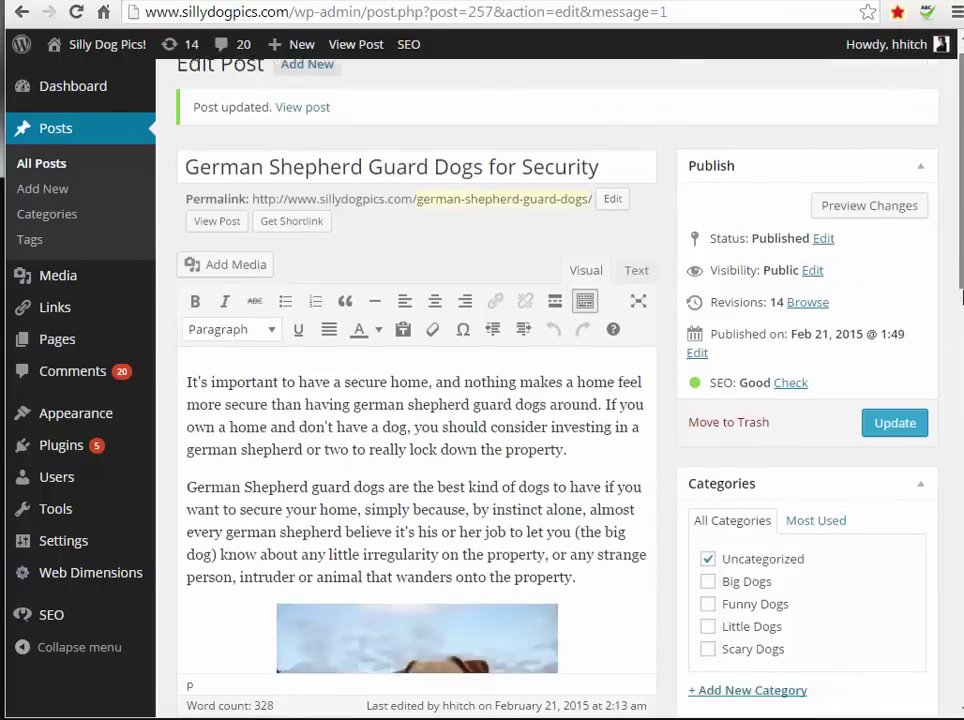
pyautogui.moveTo(962, 297); pyautogui.dragTo(938, 613)
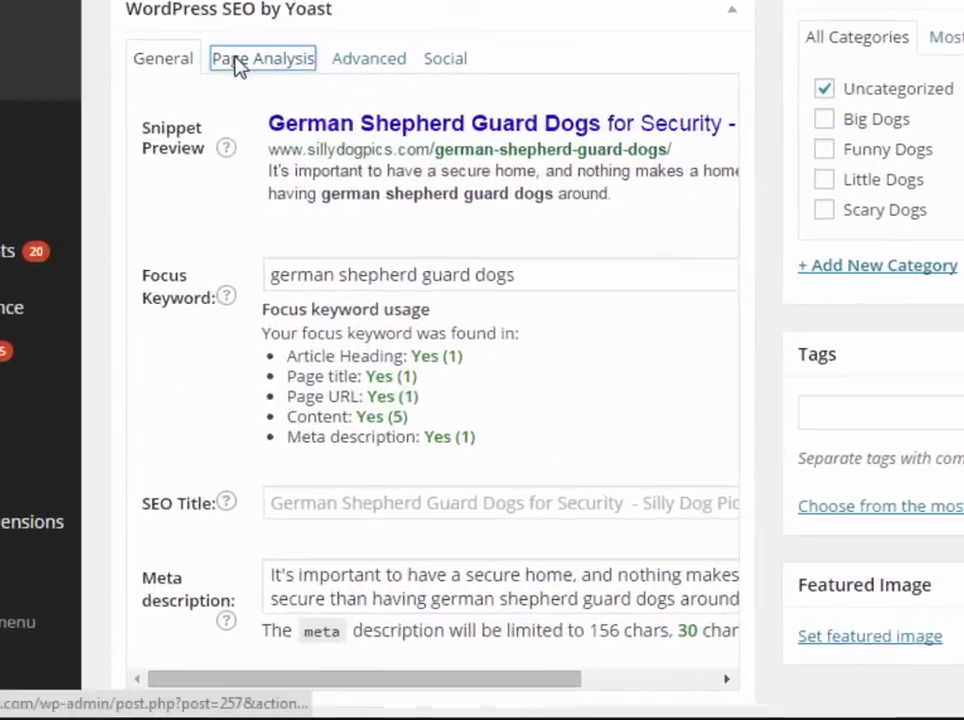
pyautogui.click(290, 228)
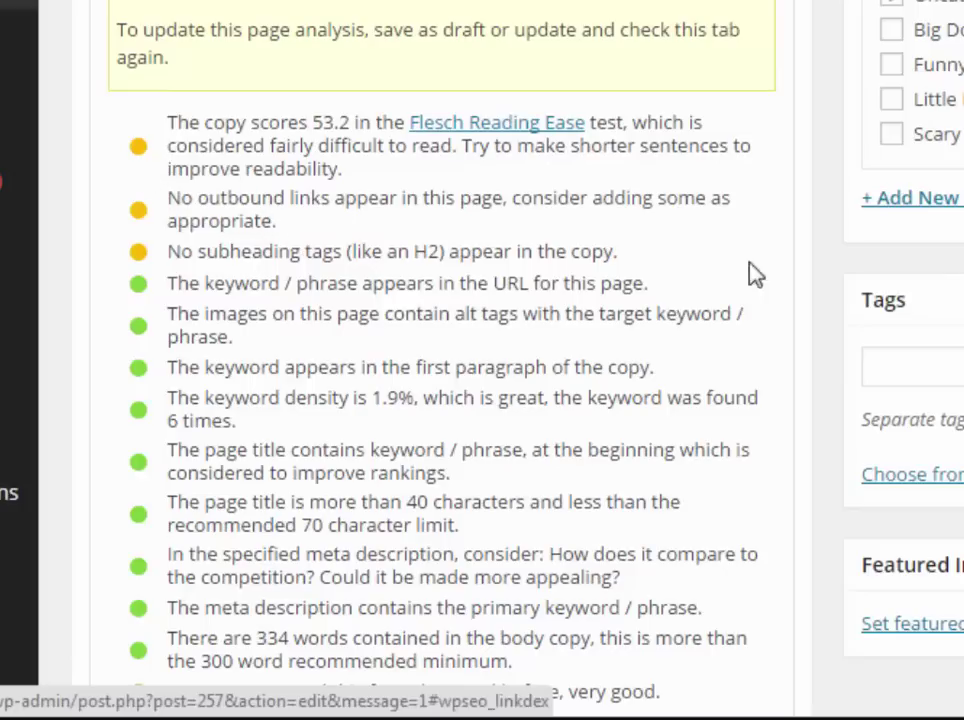
# Open en.wikipedia.org in a new browser tab and search it for "german shepherd guard dogs"
pyautogui.scroll(15, 440, 400)
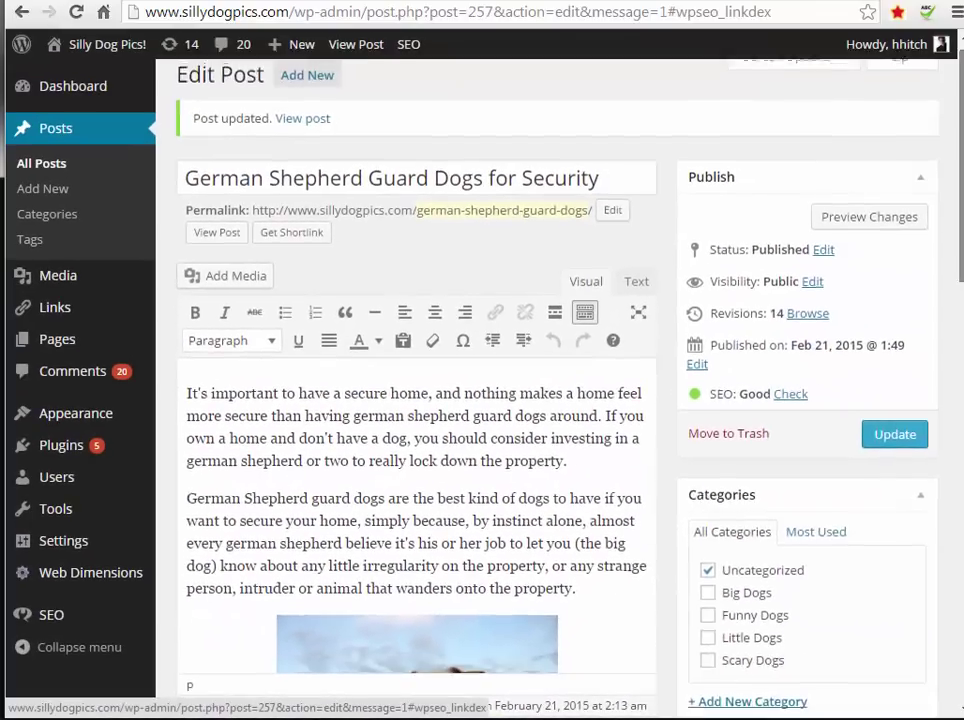
pyautogui.scroll(-2, 430, 400)
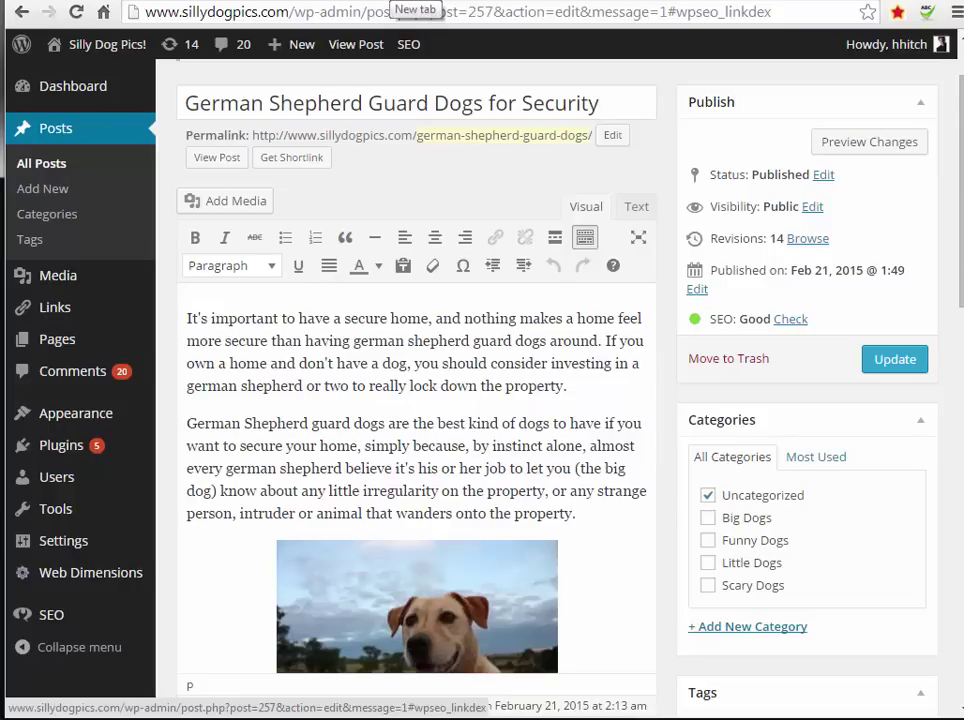
pyautogui.click(412, 0)
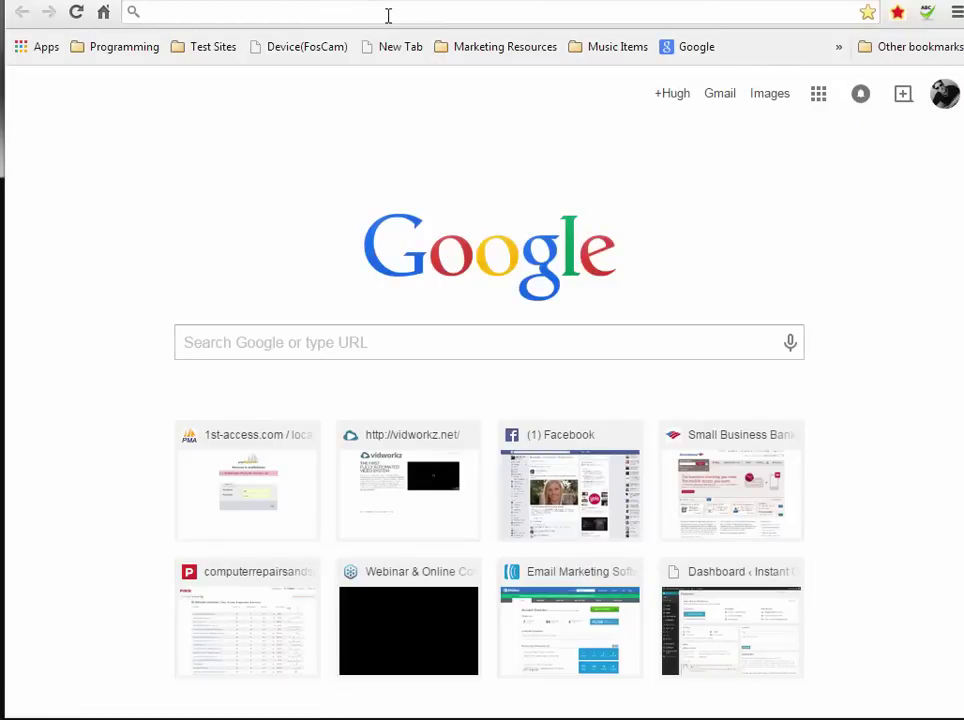
pyautogui.write('en.wikipedia.org')
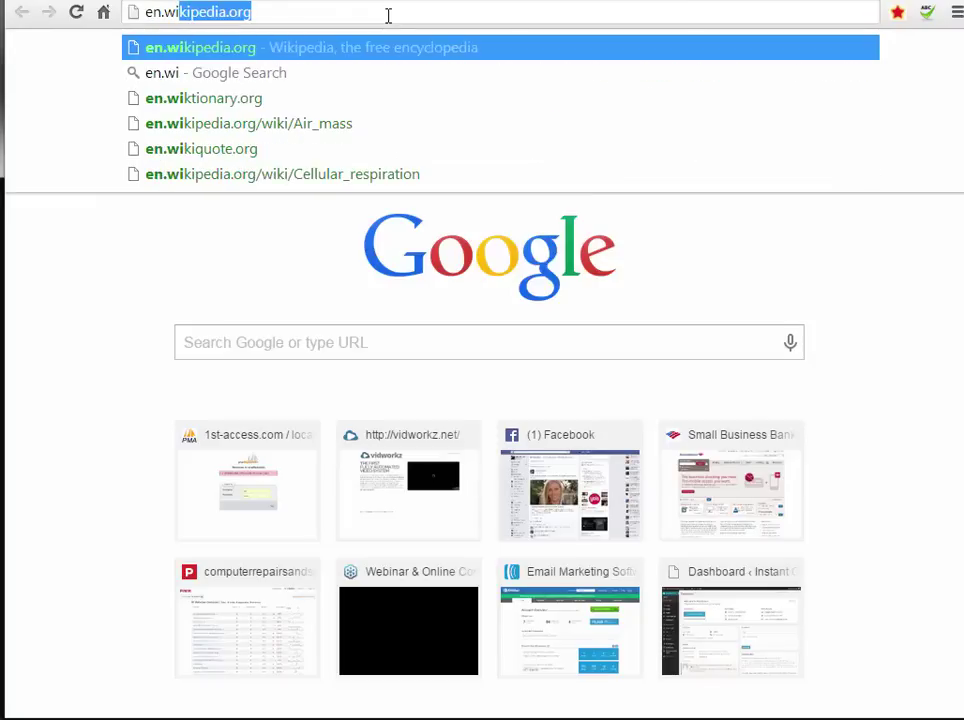
pyautogui.press('Return')
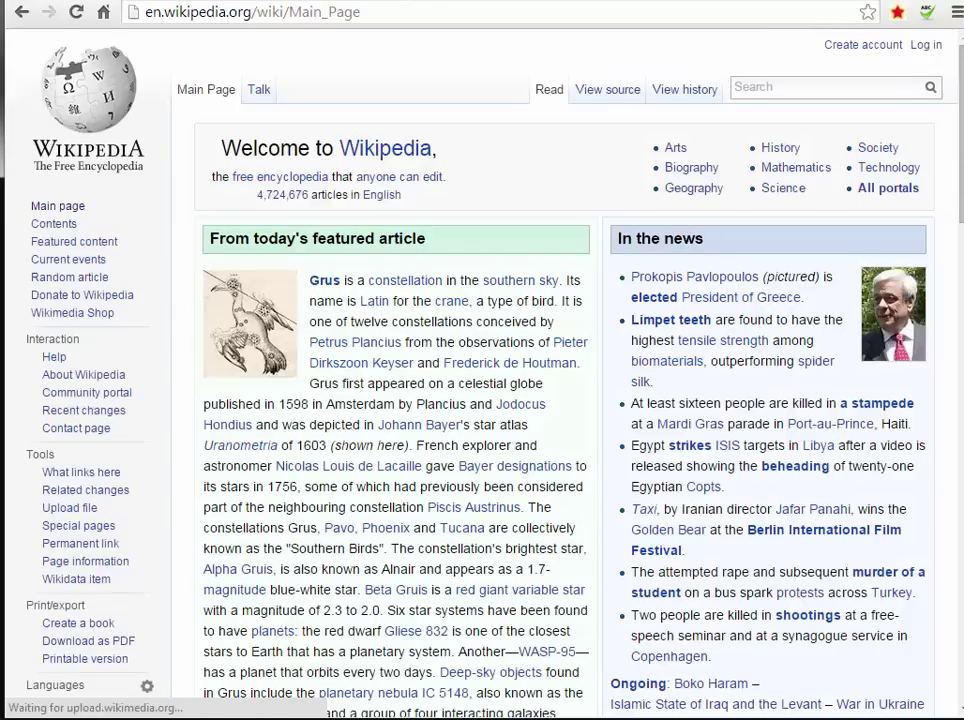
pyautogui.write('german shepher')
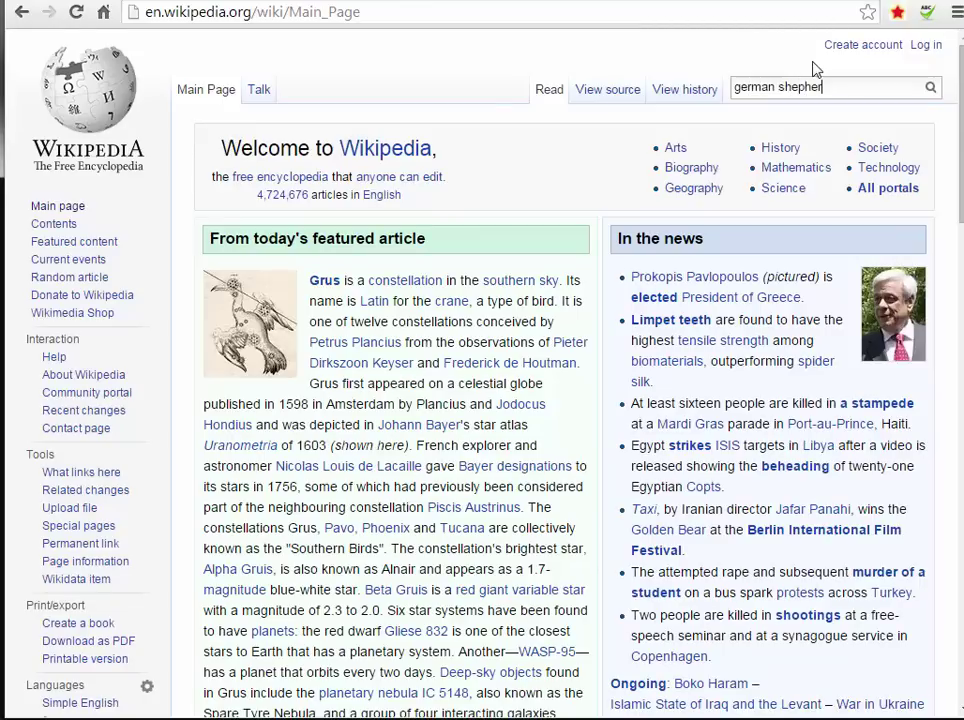
pyautogui.write('d guard dogs')
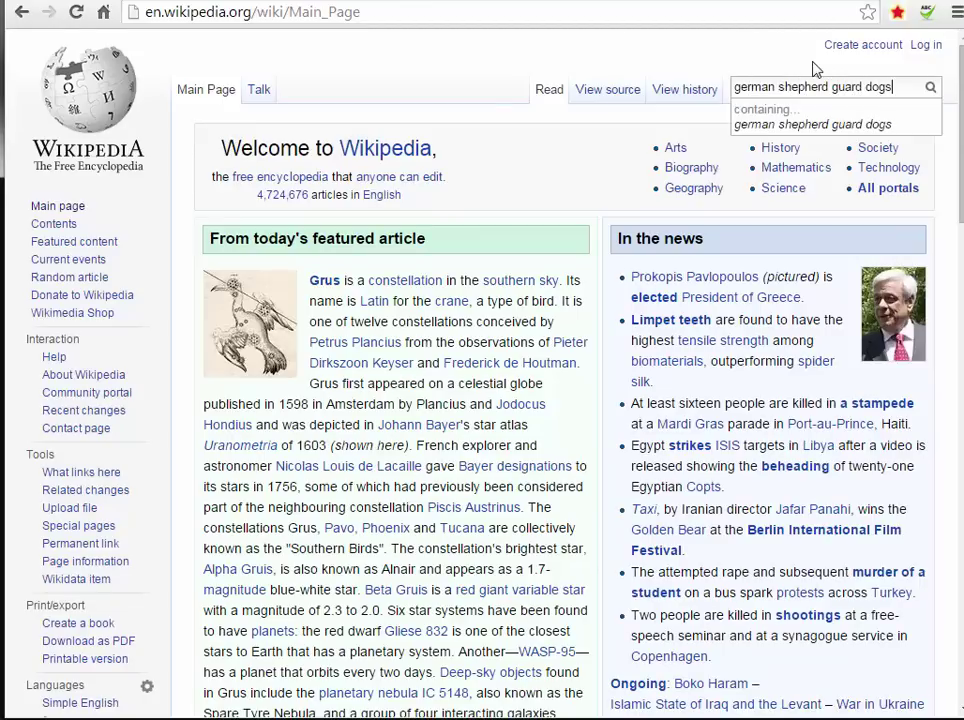
pyautogui.press('Return')
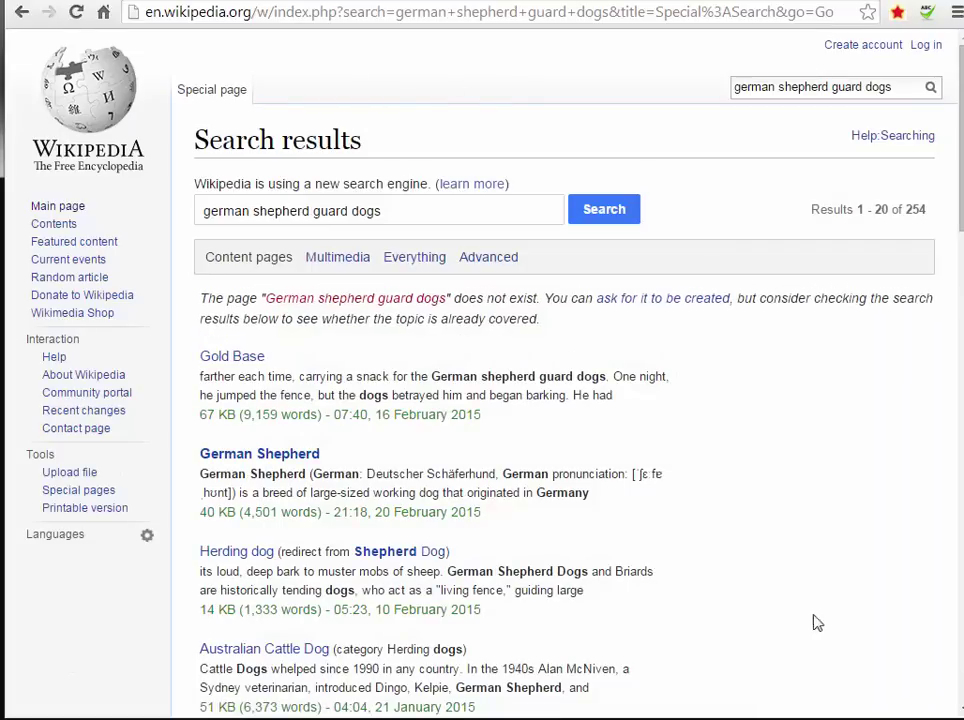
# Open the German Shepherd article from the Wikipedia search results in a new window and copy its URL
pyautogui.scroll(-3, 951, 270)
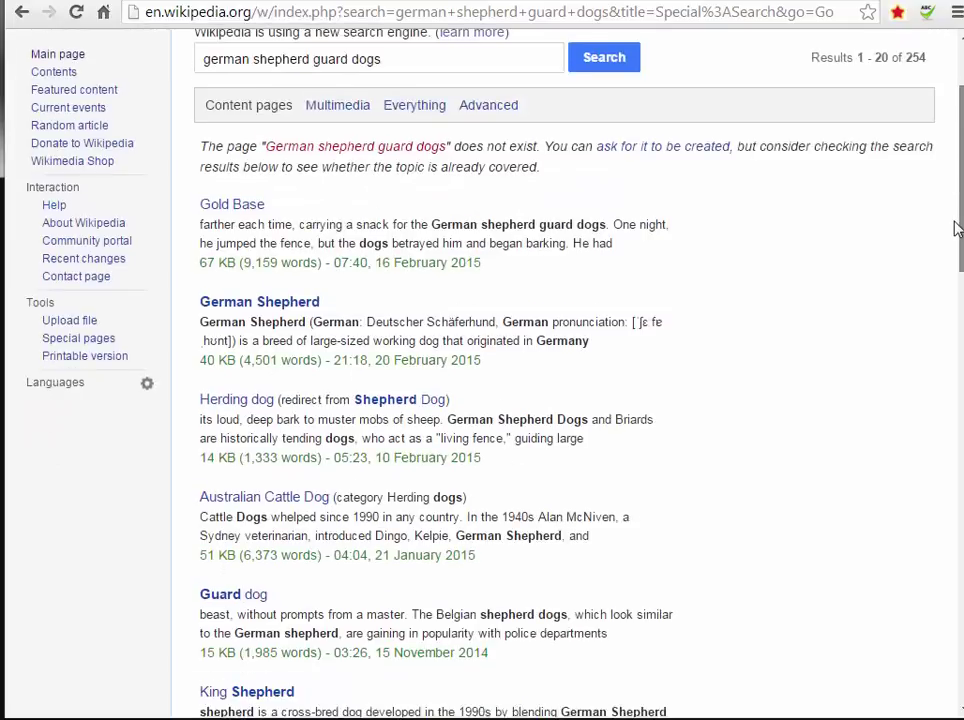
pyautogui.scroll(-1, 951, 272)
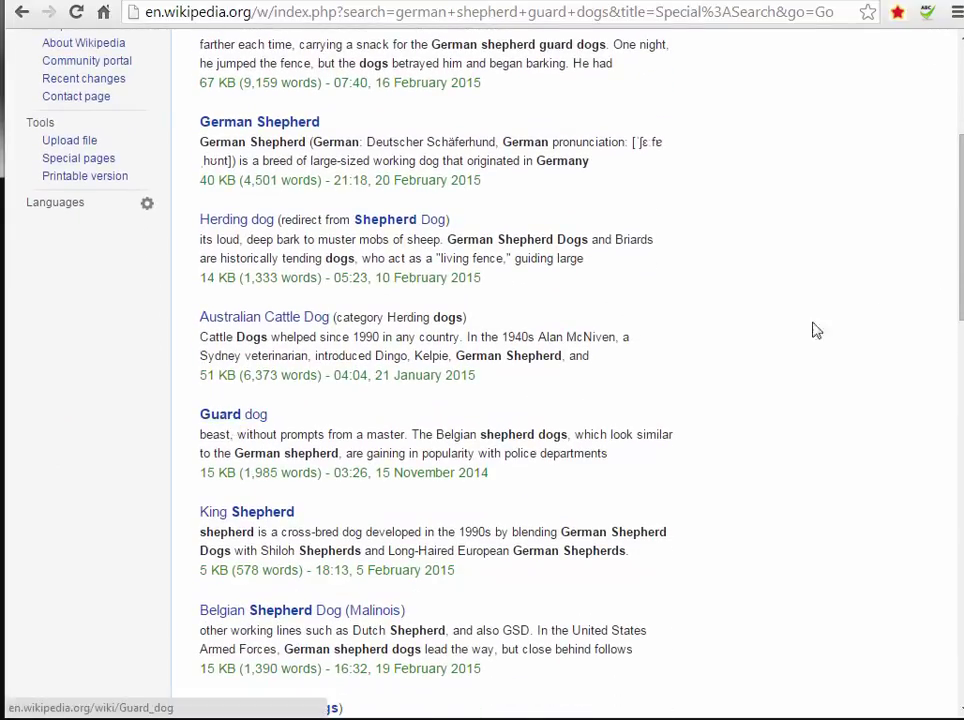
pyautogui.scroll(2, 288, 255)
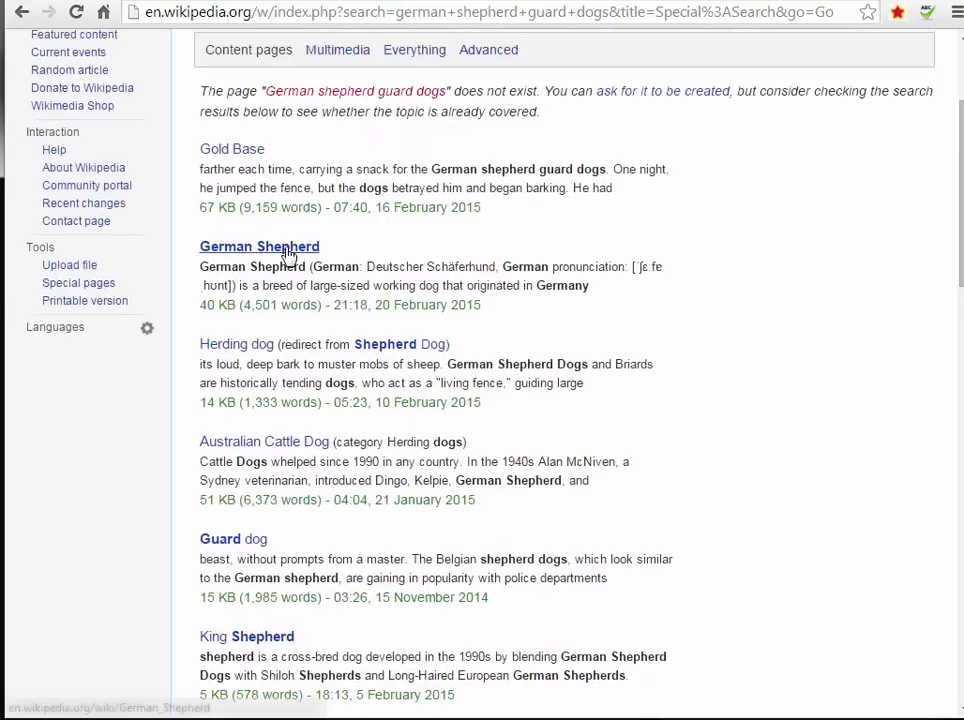
pyautogui.rightClick(256, 250)
pyautogui.click(333, 283)
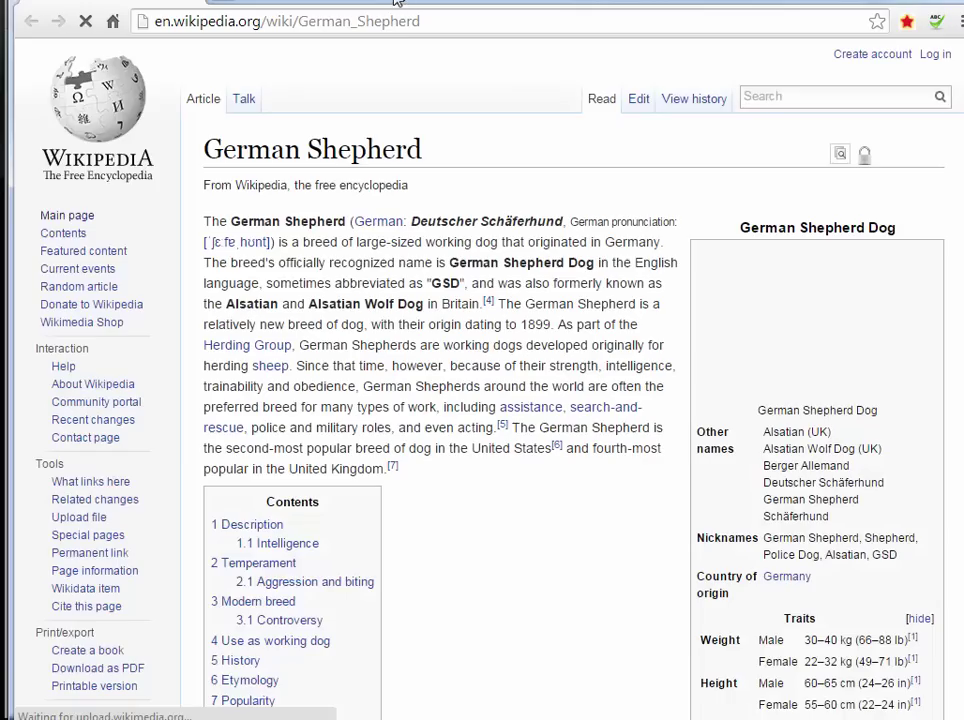
pyautogui.click(446, 24)
pyautogui.hotkey('ctrl', 'c')
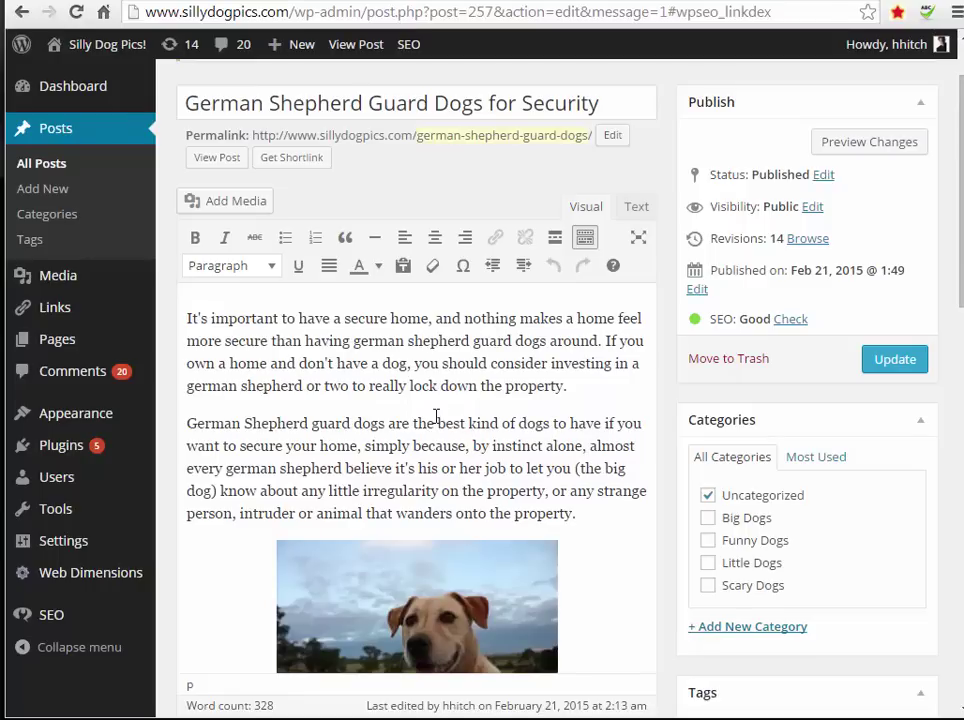
pyautogui.moveTo(190, 423); pyautogui.dragTo(309, 423)
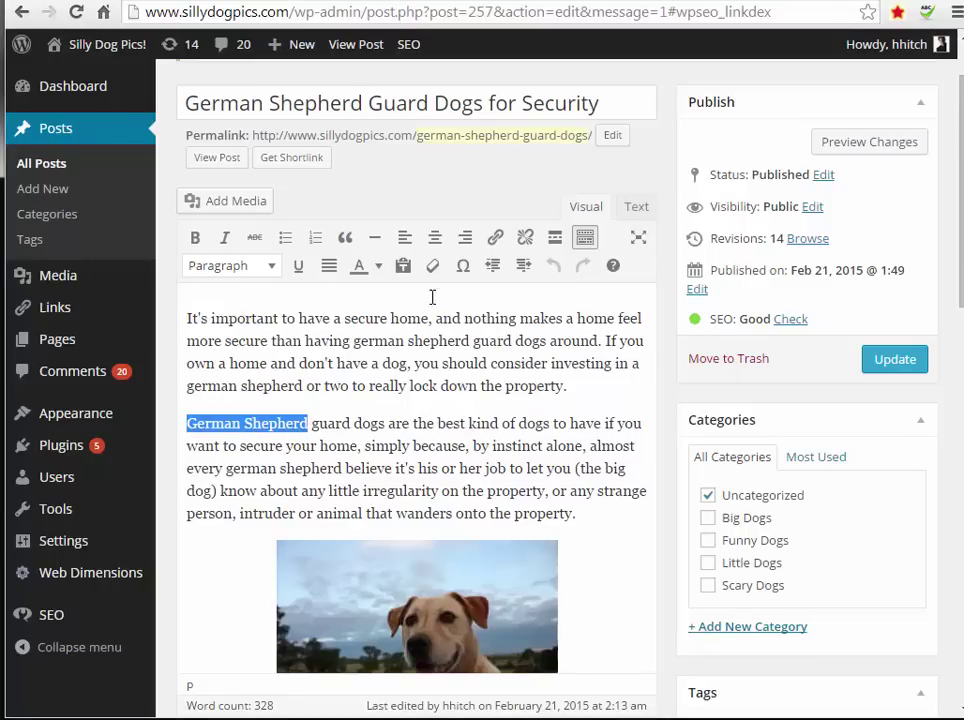
pyautogui.click(495, 237)
pyautogui.hotkey('ctrl', 'v')
pyautogui.click(449, 254)
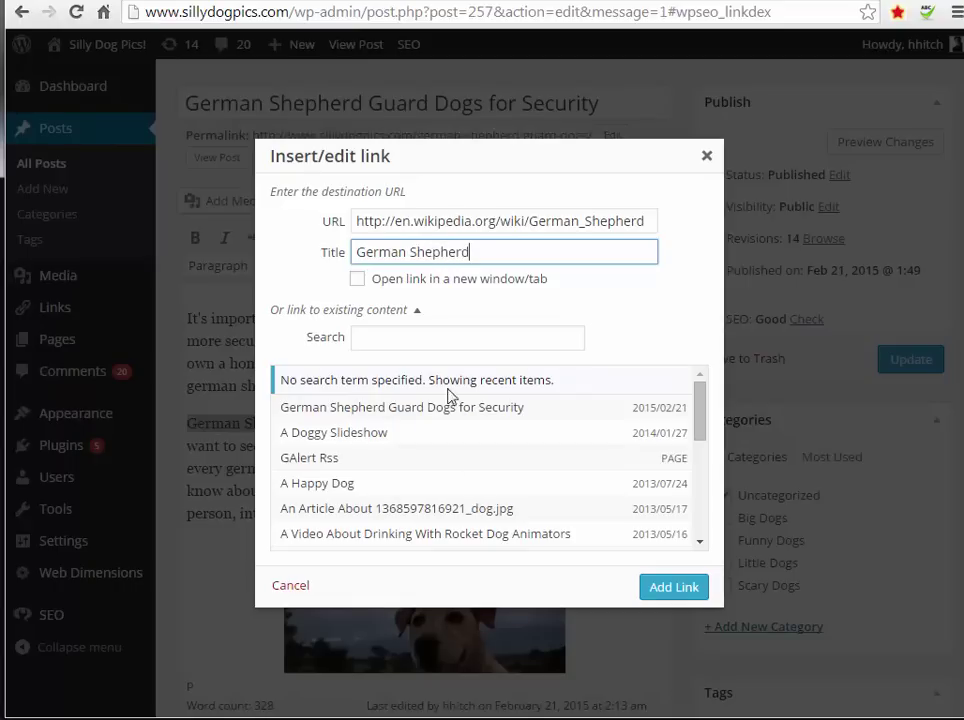
pyautogui.click(668, 590)
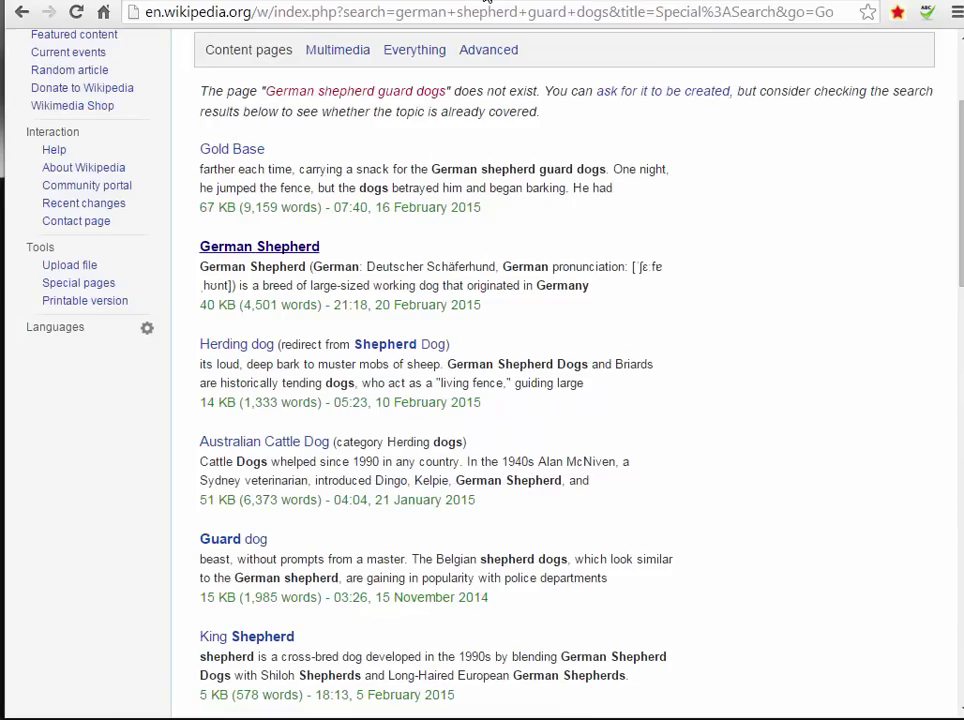
# Return to the Wikipedia search results and open the Guard dog article in a new window
pyautogui.click(20, 14)
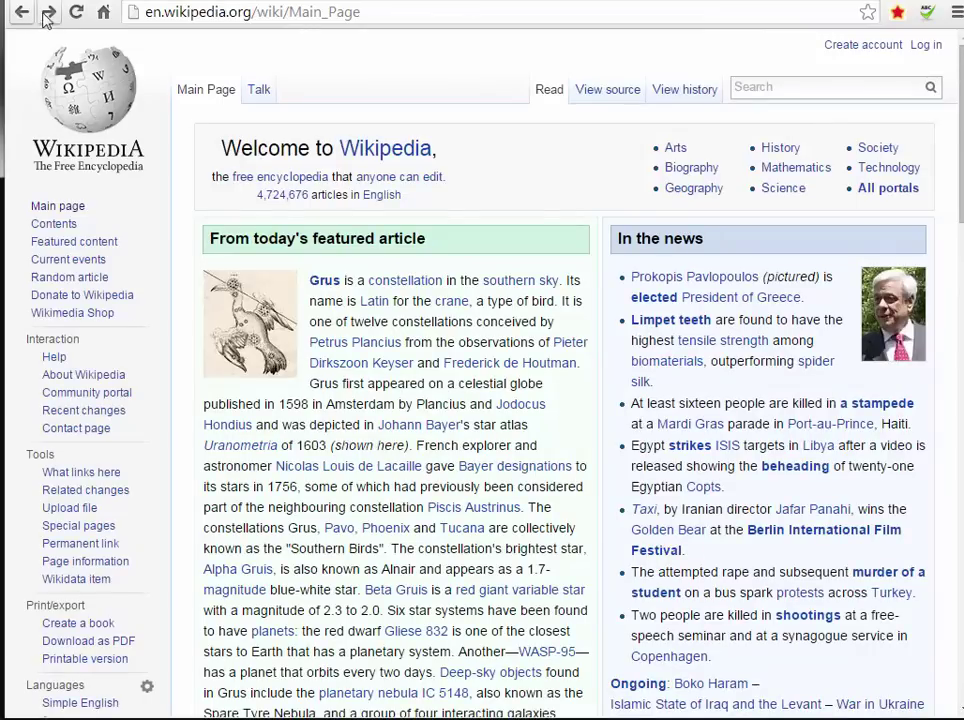
pyautogui.click(48, 12)
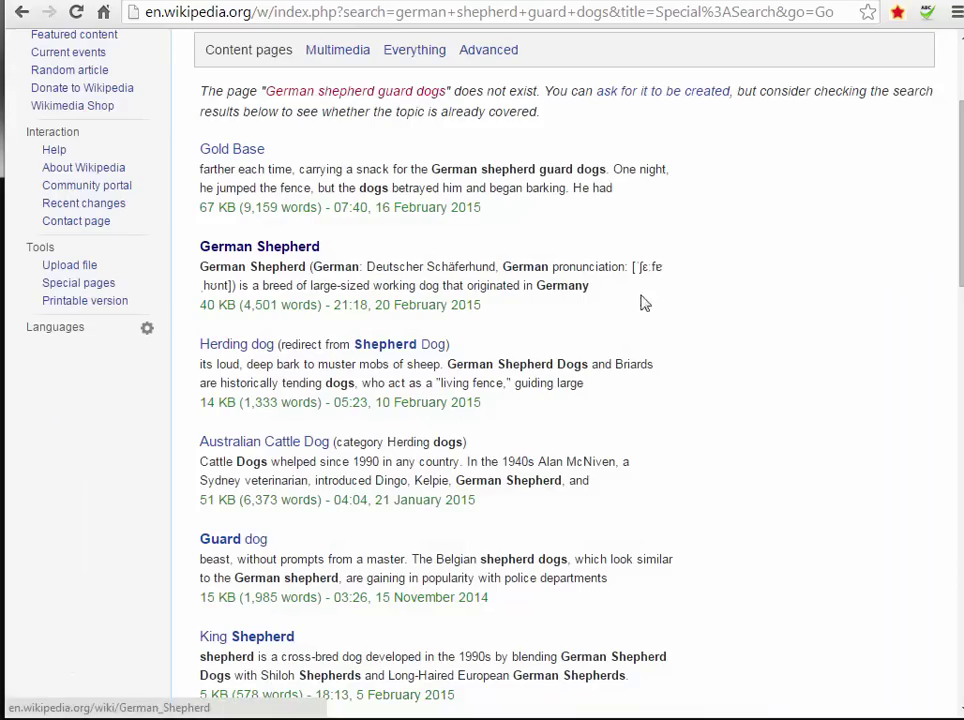
pyautogui.rightClick(231, 549)
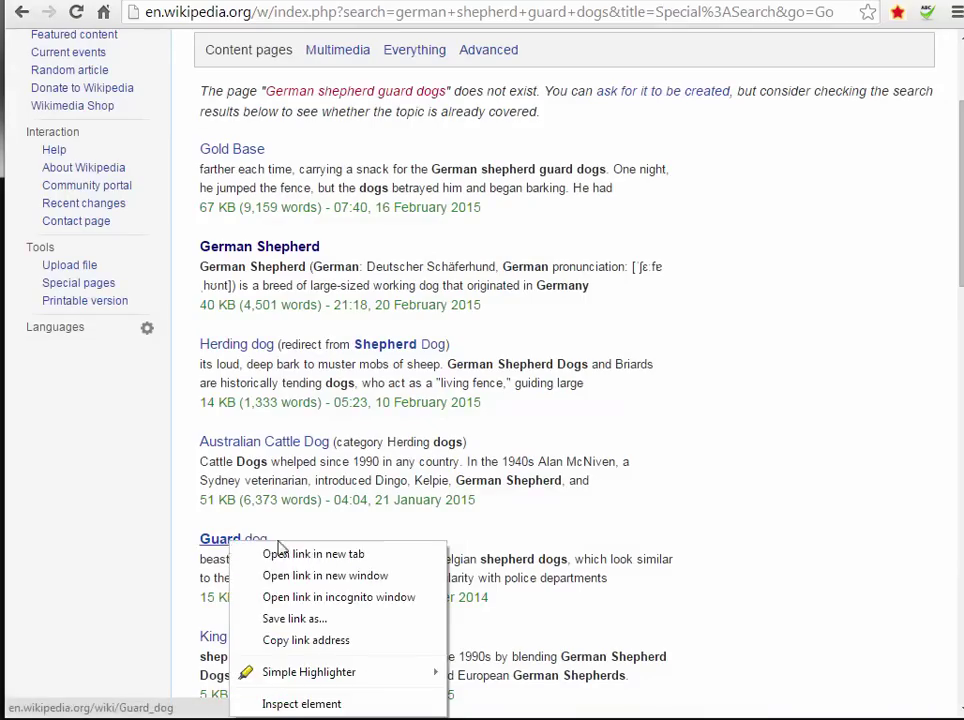
pyautogui.click(255, 577)
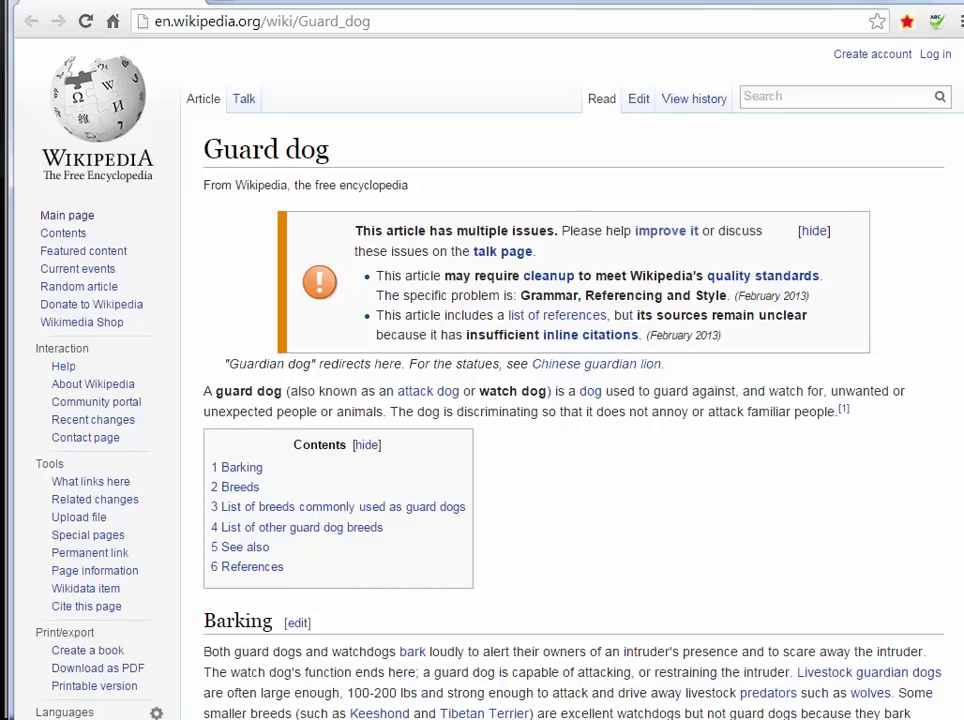
# Copy the URL of the Wikipedia Guard dog article and return to the post editor
pyautogui.click(397, 20)
pyautogui.hotkey('ctrl', 'c')
pyautogui.press('Escape')
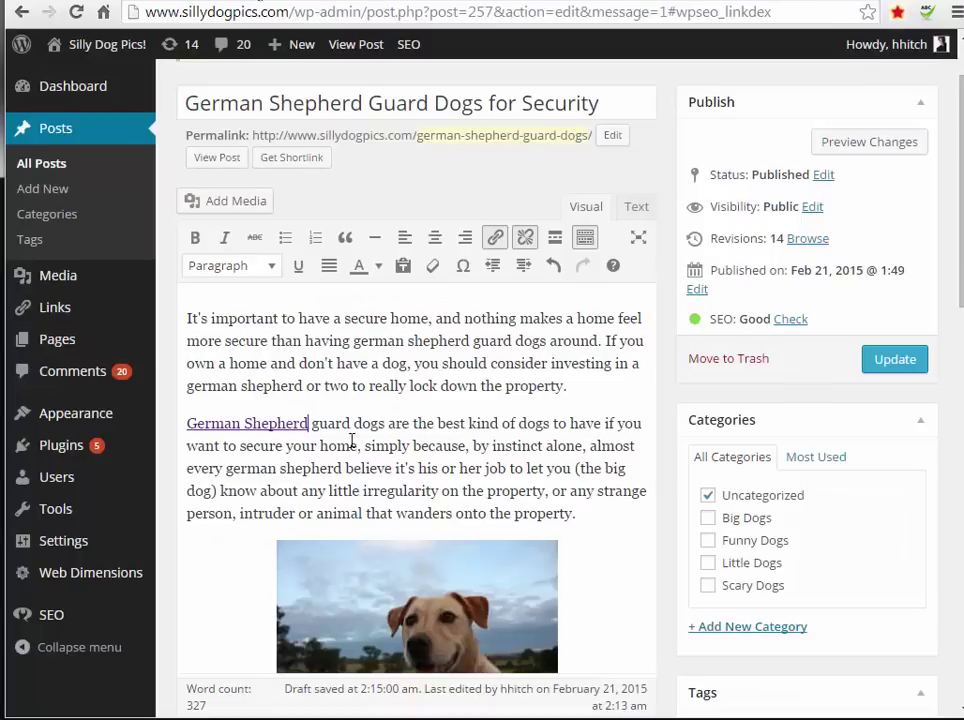
pyautogui.moveTo(315, 423); pyautogui.dragTo(382, 423)
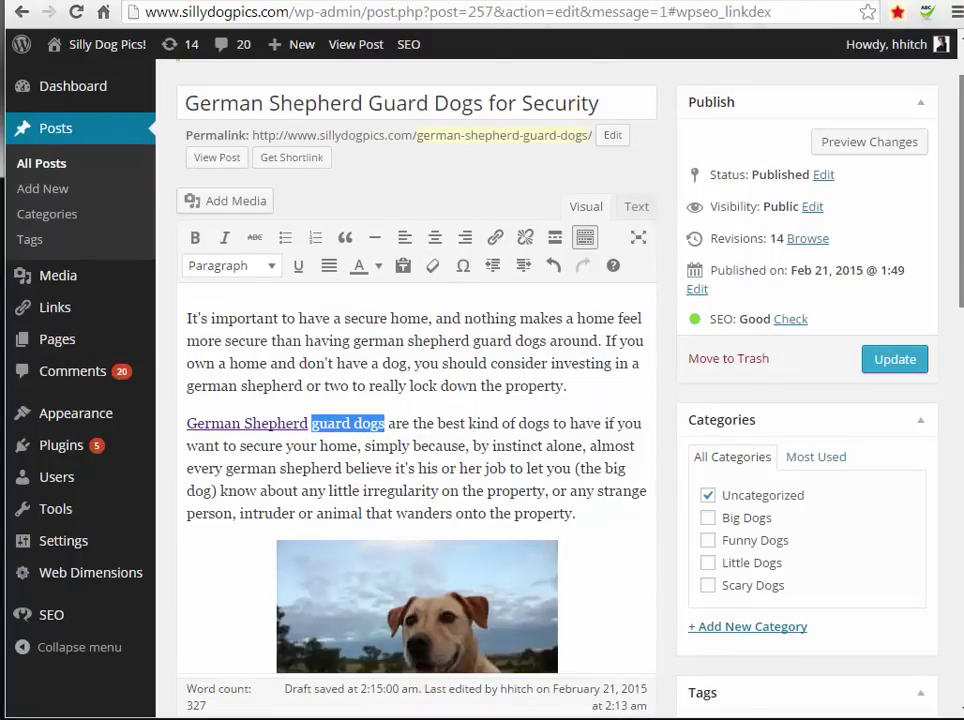
pyautogui.scroll(-5, 416, 400)
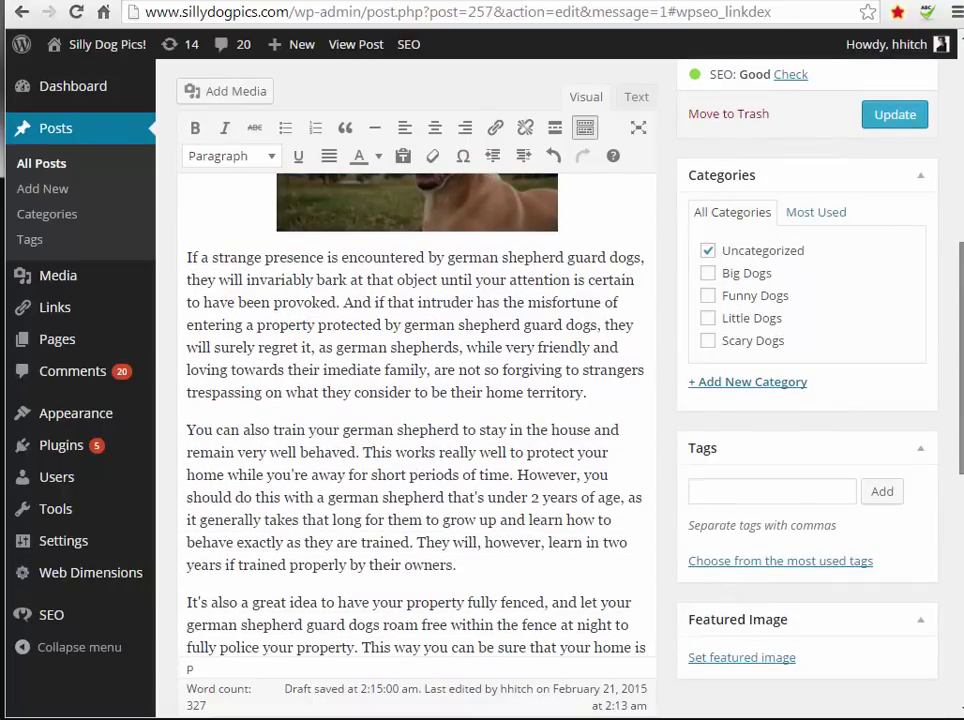
pyautogui.scroll(-1, 309, 580)
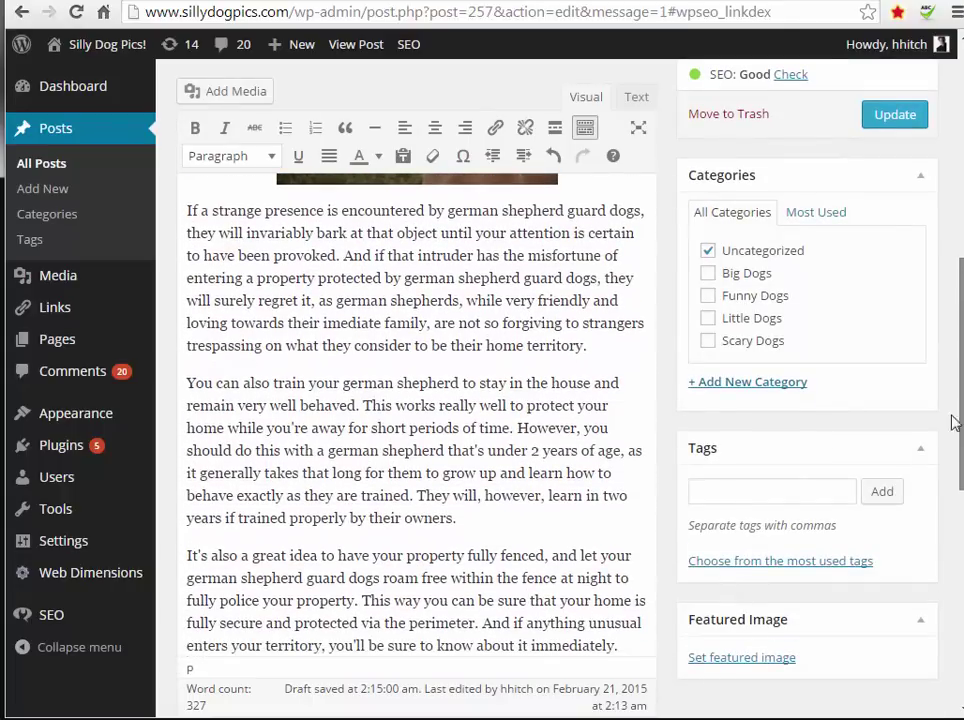
pyautogui.moveTo(309, 580); pyautogui.dragTo(384, 580)
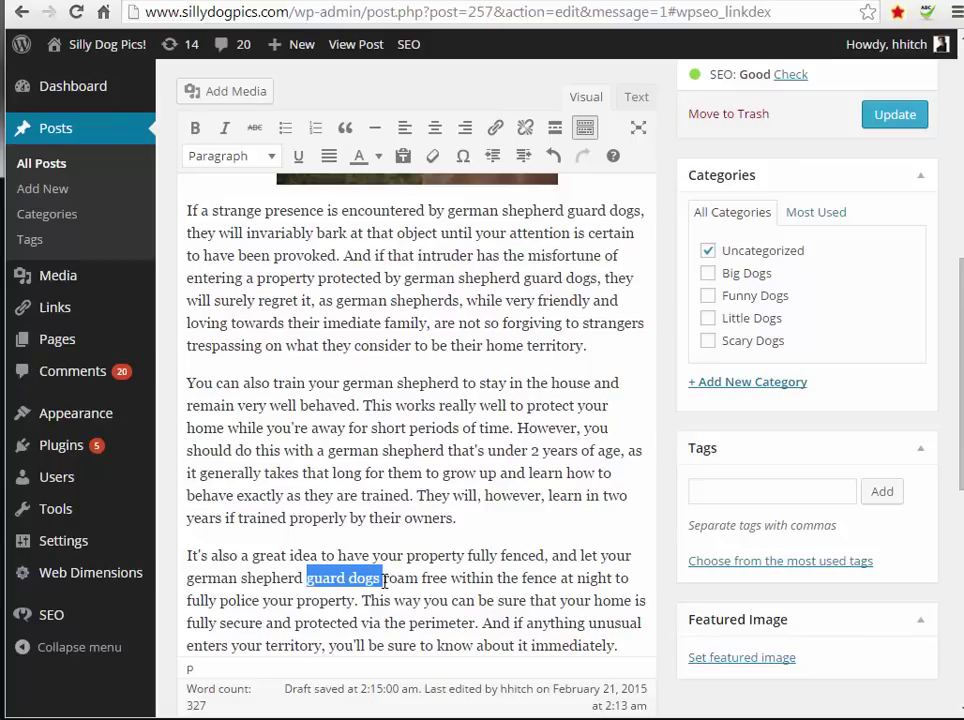
pyautogui.click(495, 128)
pyautogui.hotkey('ctrl', 'v')
pyautogui.click(502, 256)
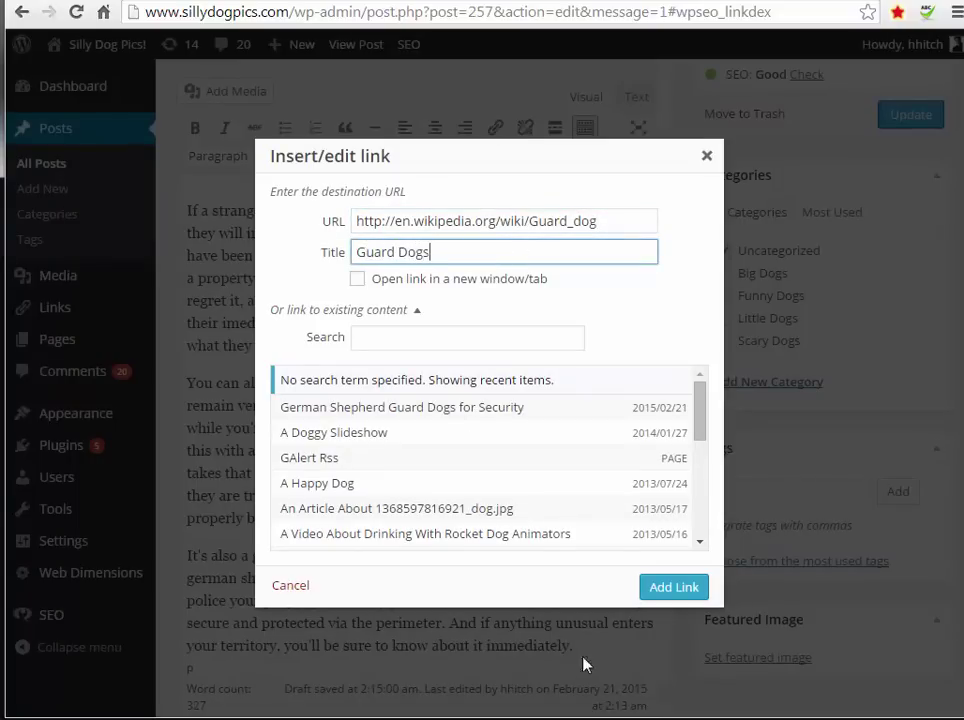
pyautogui.click(660, 589)
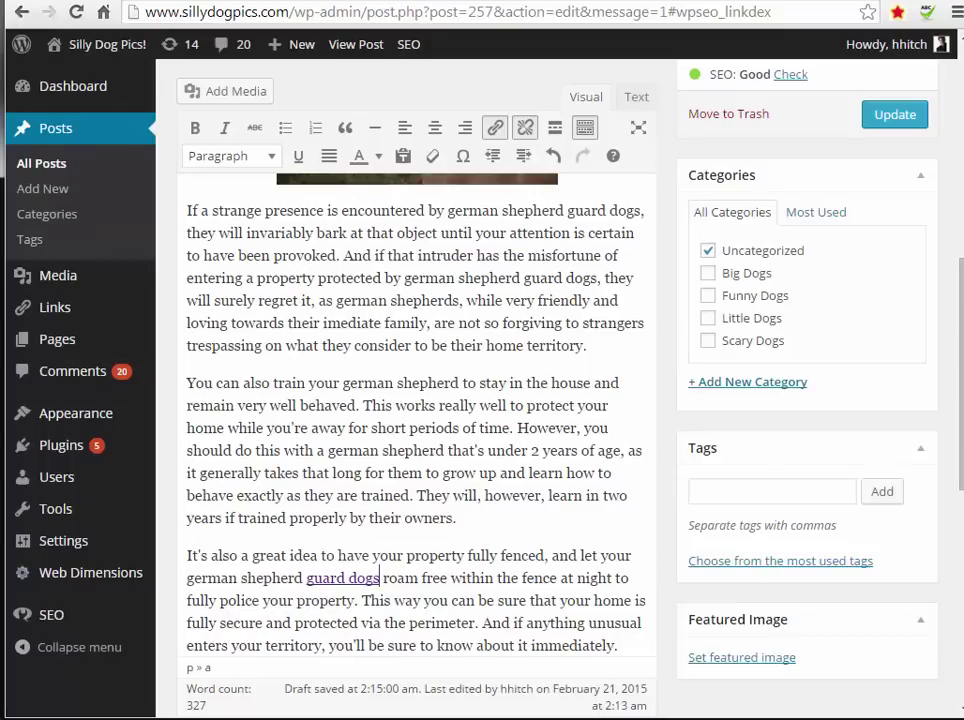
# Update the post and review the refreshed Yoast page analysis, focusing on the subheading tags item
pyautogui.scroll(-10, 416, 430)
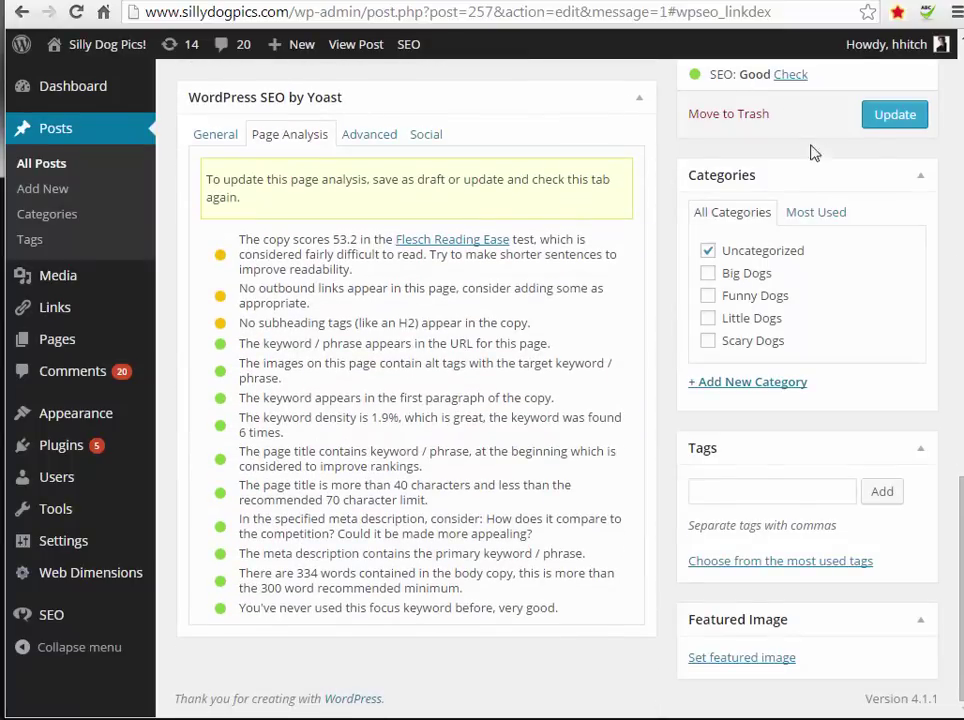
pyautogui.click(892, 116)
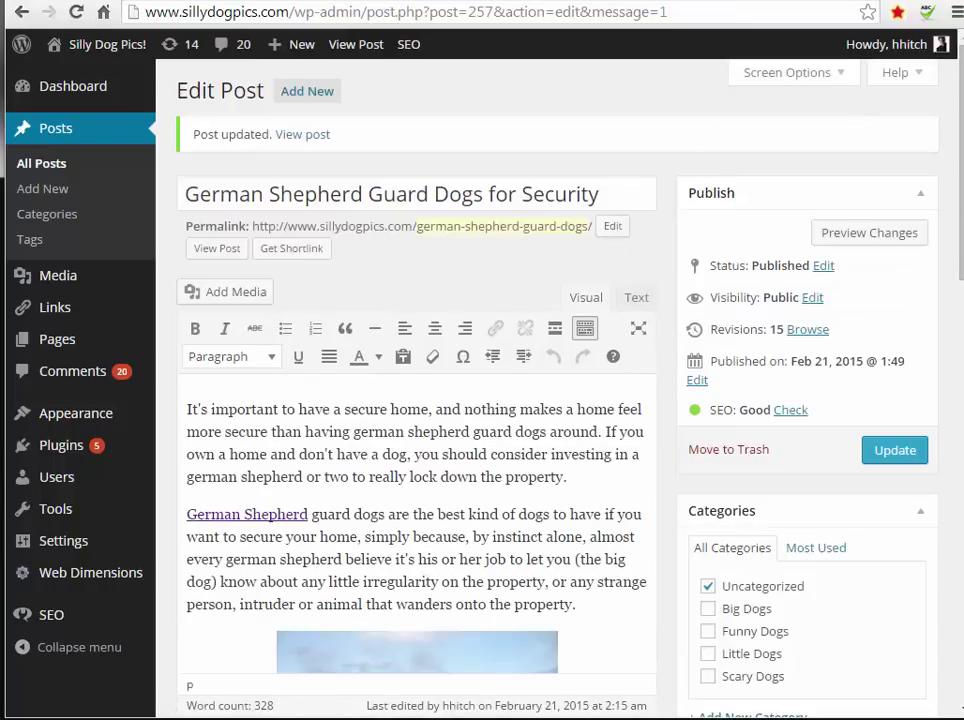
pyautogui.scroll(-10, 416, 400)
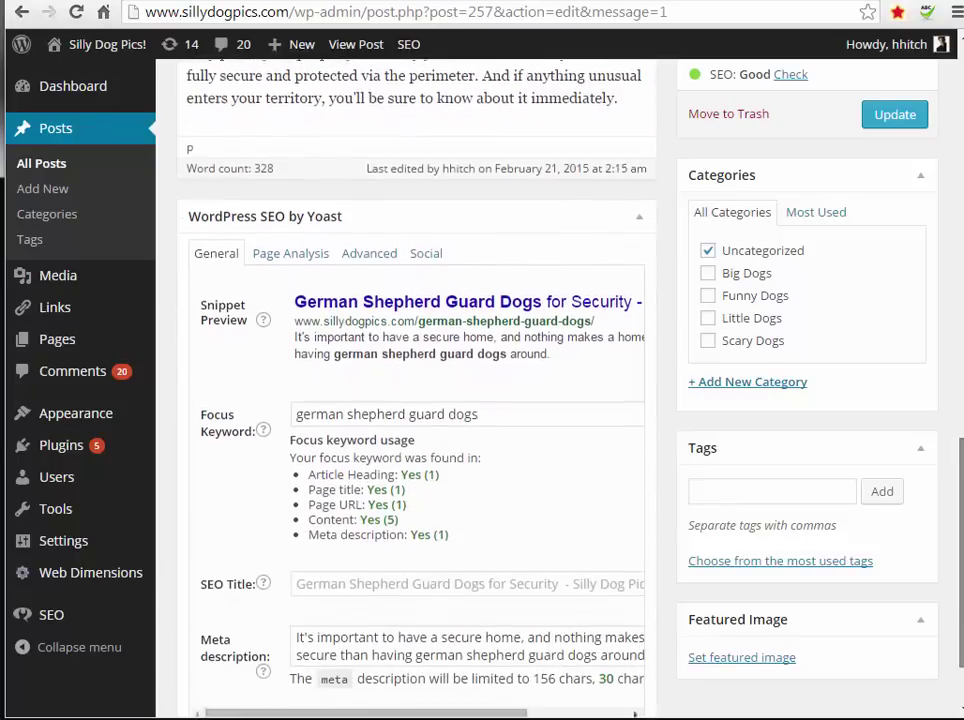
pyautogui.scroll(-1, 209, 325)
pyautogui.click(268, 219)
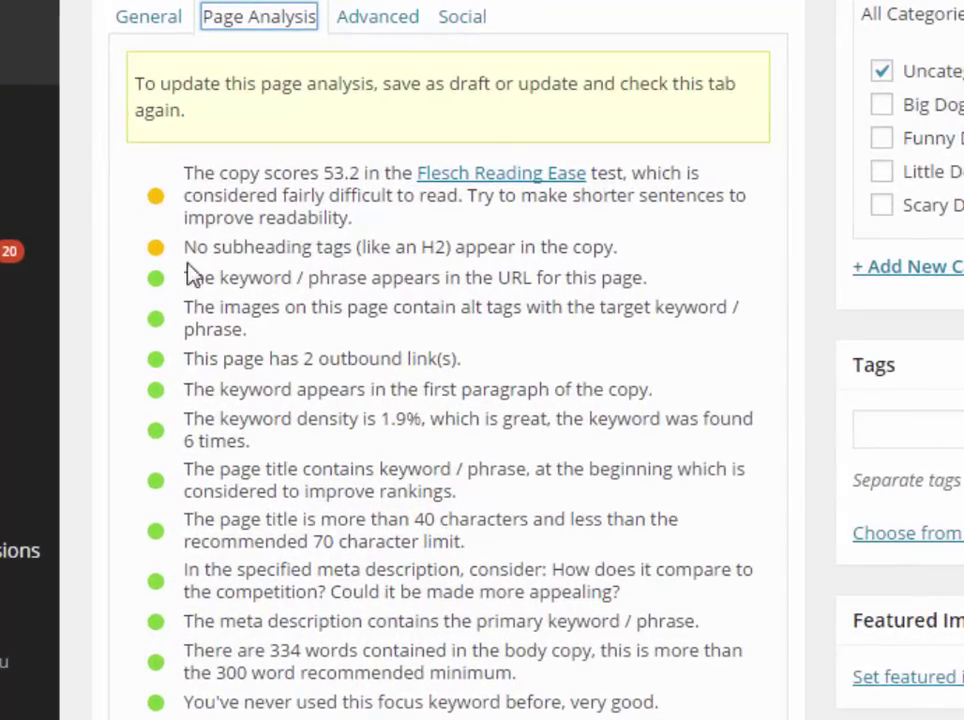
pyautogui.moveTo(185, 247); pyautogui.dragTo(630, 243)
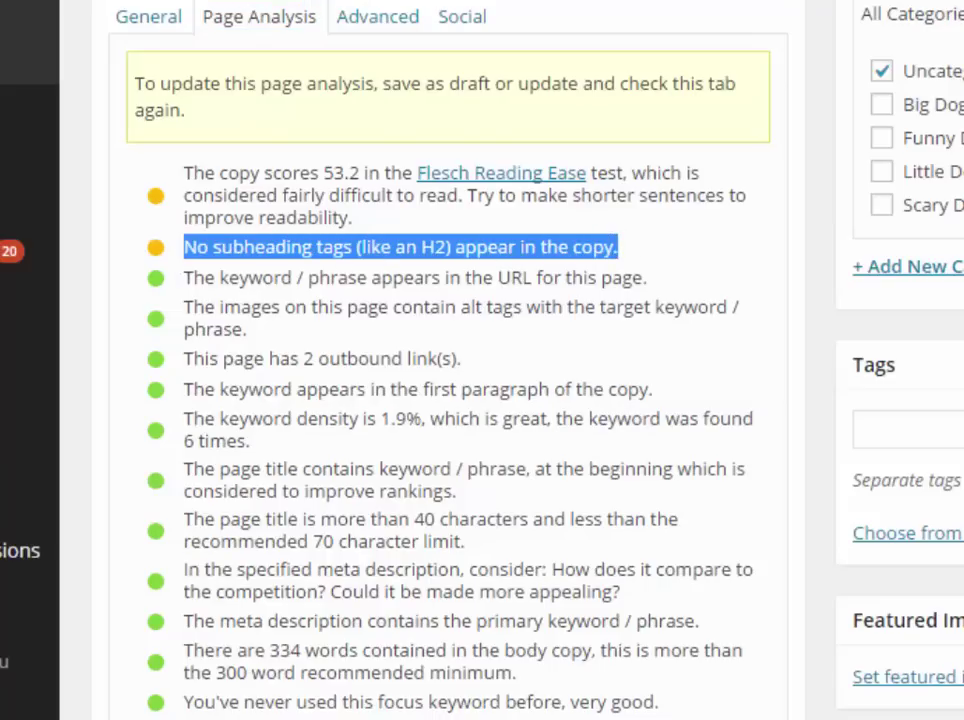
# Insert a new line reading "Germans Shepherds" between the post's first and second paragraphs
pyautogui.scroll(15, 448, 400)
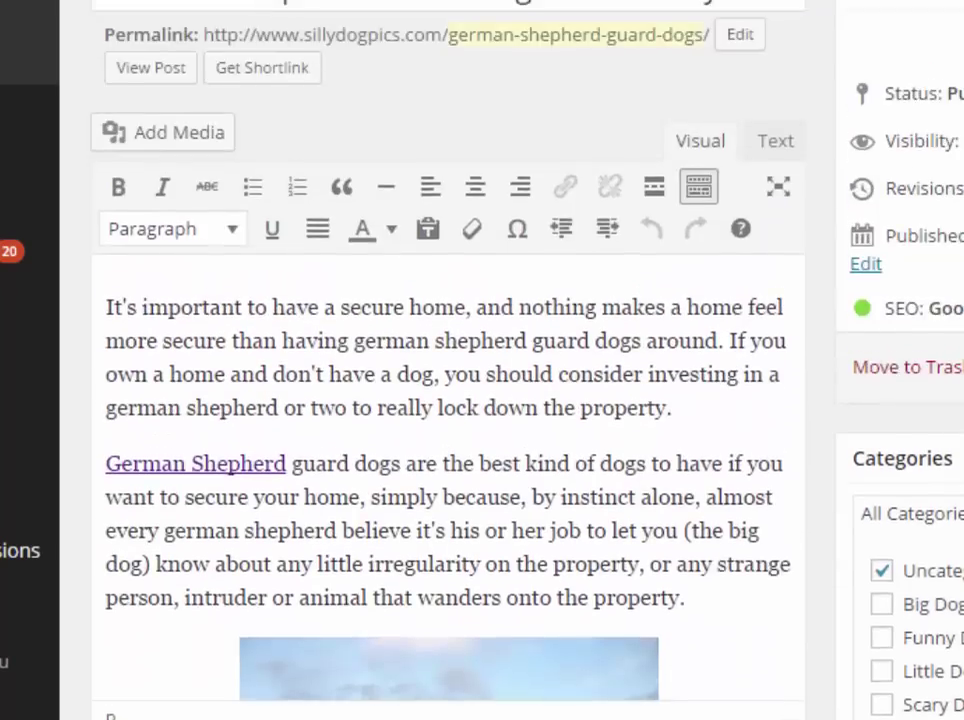
pyautogui.scroll(-5, 448, 400)
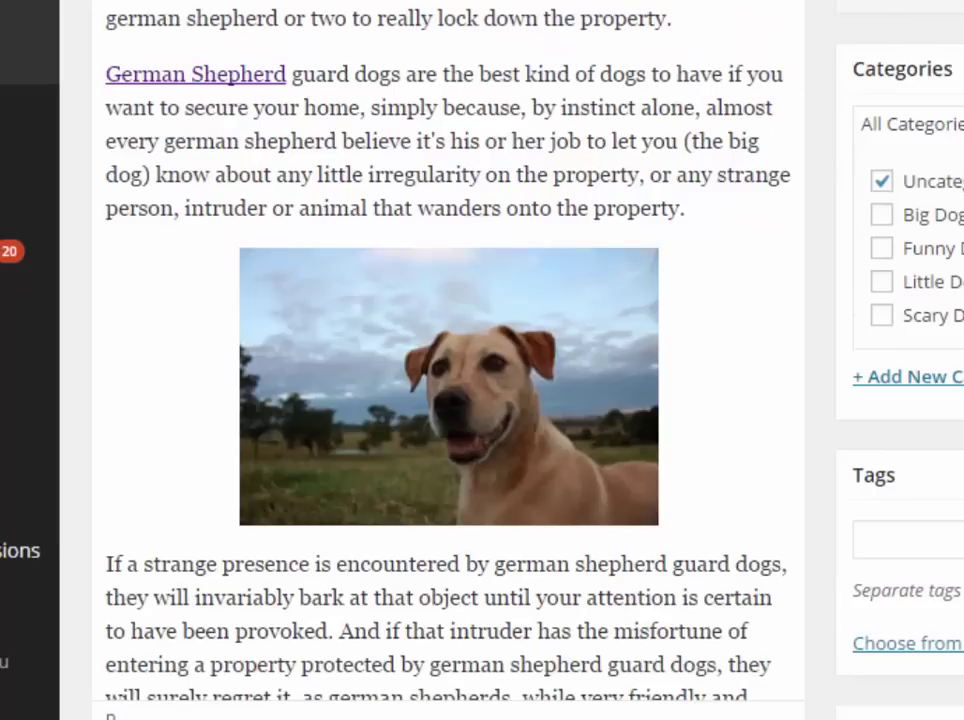
pyautogui.scroll(3, 448, 400)
pyautogui.scroll(-2, 448, 400)
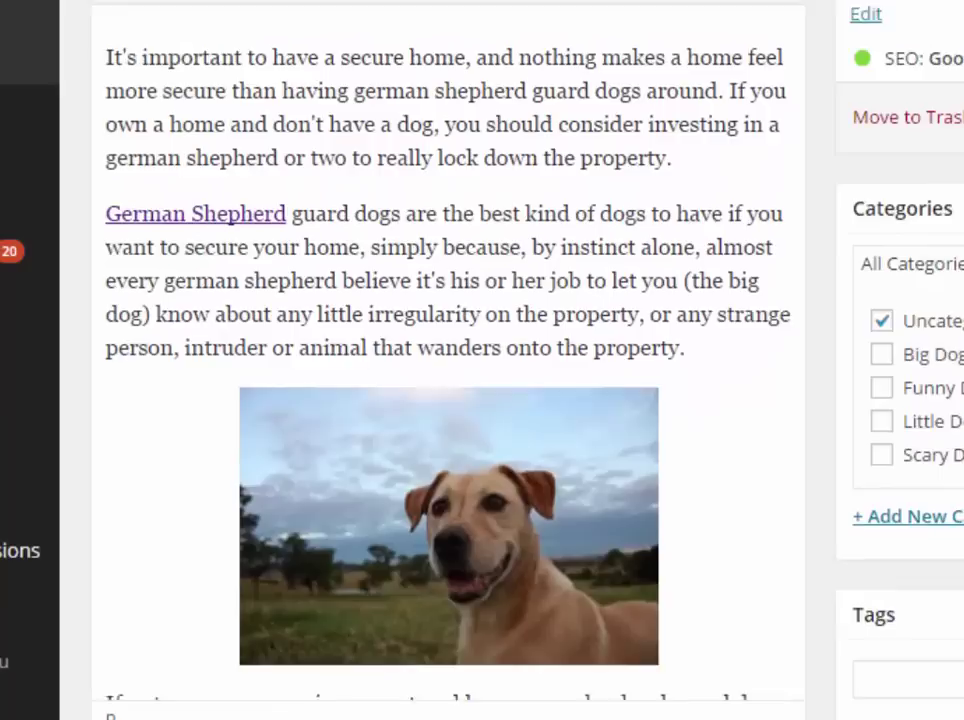
pyautogui.scroll(-4, 448, 400)
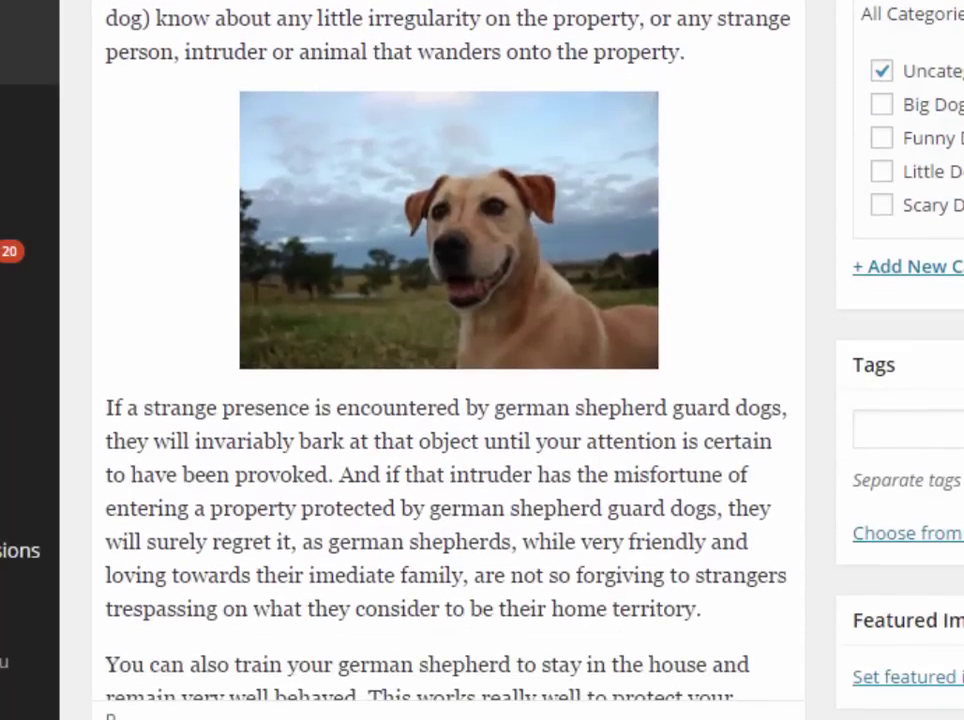
pyautogui.scroll(-2, 448, 400)
pyautogui.scroll(7, 448, 400)
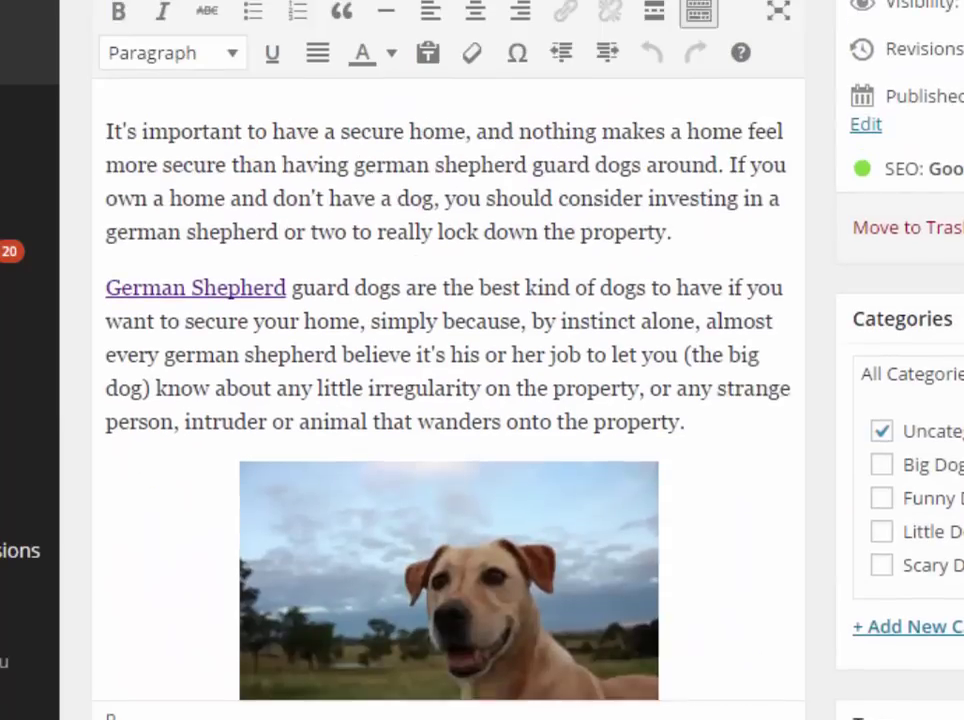
pyautogui.click(686, 272)
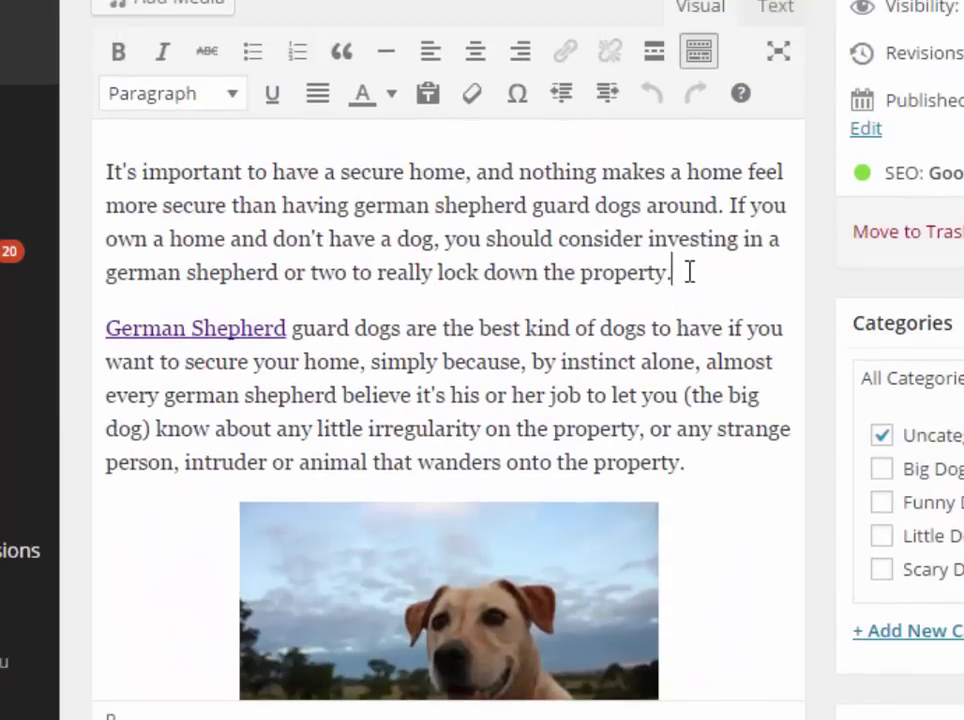
pyautogui.press('Return')
pyautogui.write('Ge')
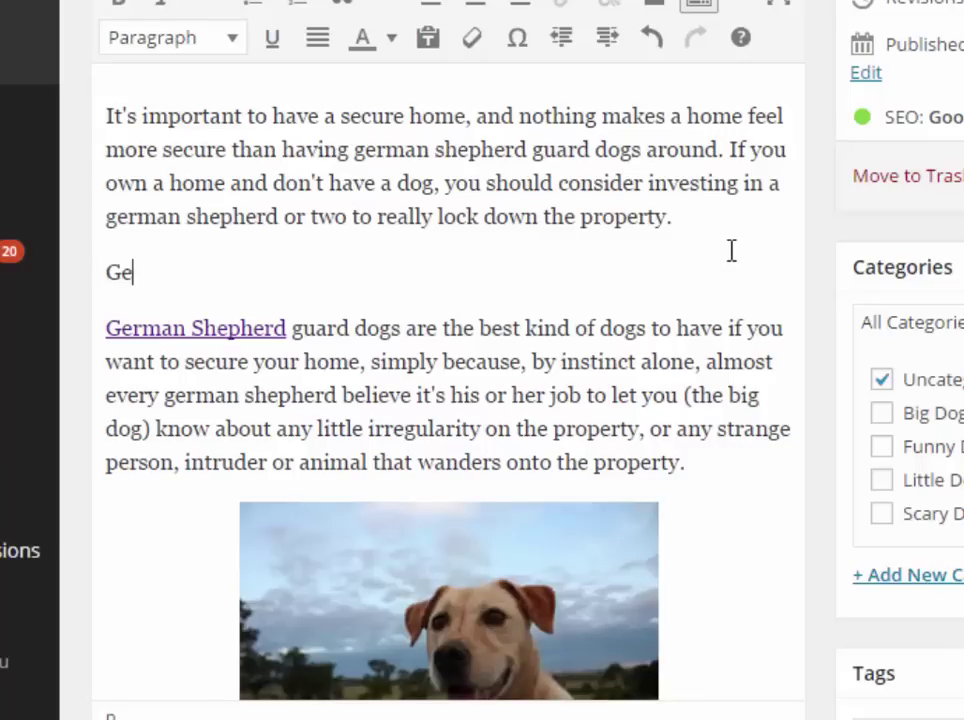
pyautogui.write('rmans Shepherds')
# Format the "Germans Shepherds" line as Heading 2
pyautogui.moveTo(104, 271); pyautogui.dragTo(323, 271)
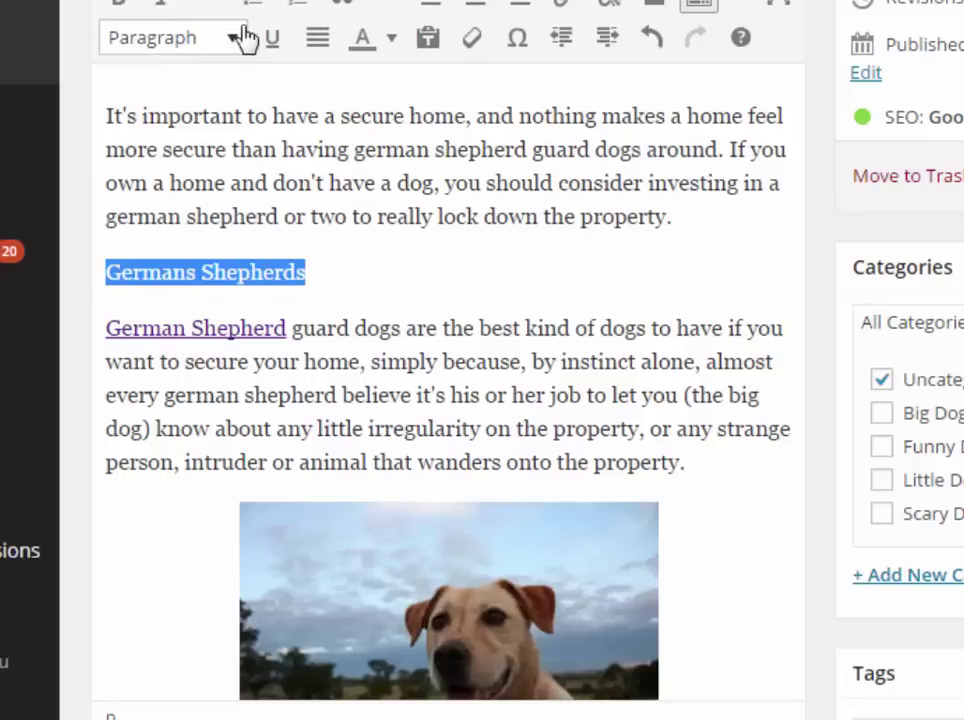
pyautogui.click(166, 40)
pyautogui.click(166, 264)
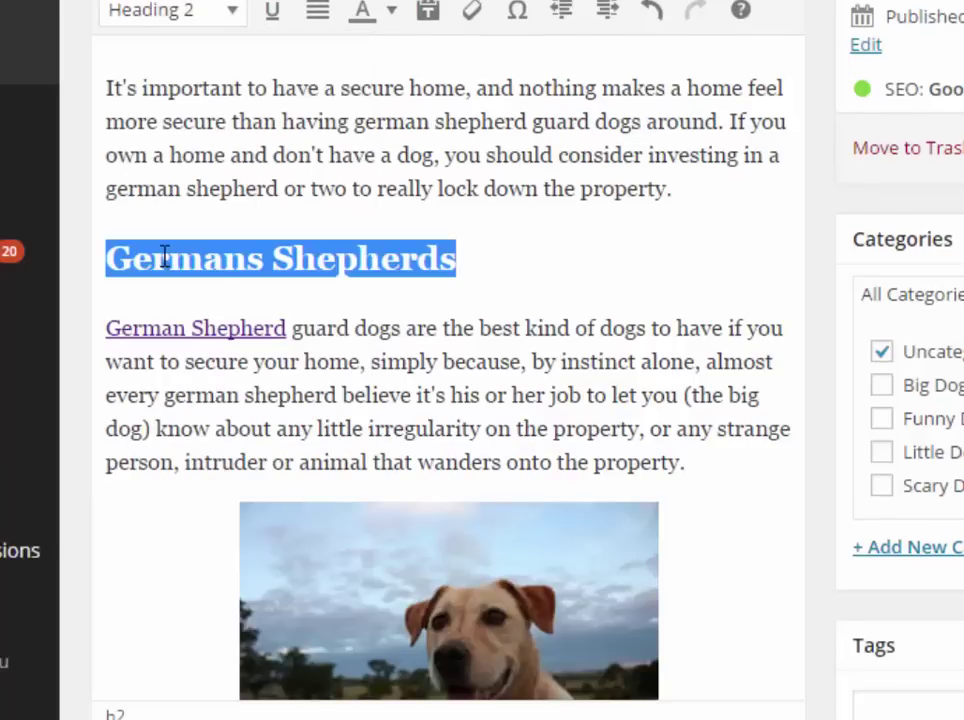
# Add a Heading 2 subheading "Training Guard Dogs" above the paragraph about training a german shepherd to stay in the house
pyautogui.scroll(-5, 450, 400)
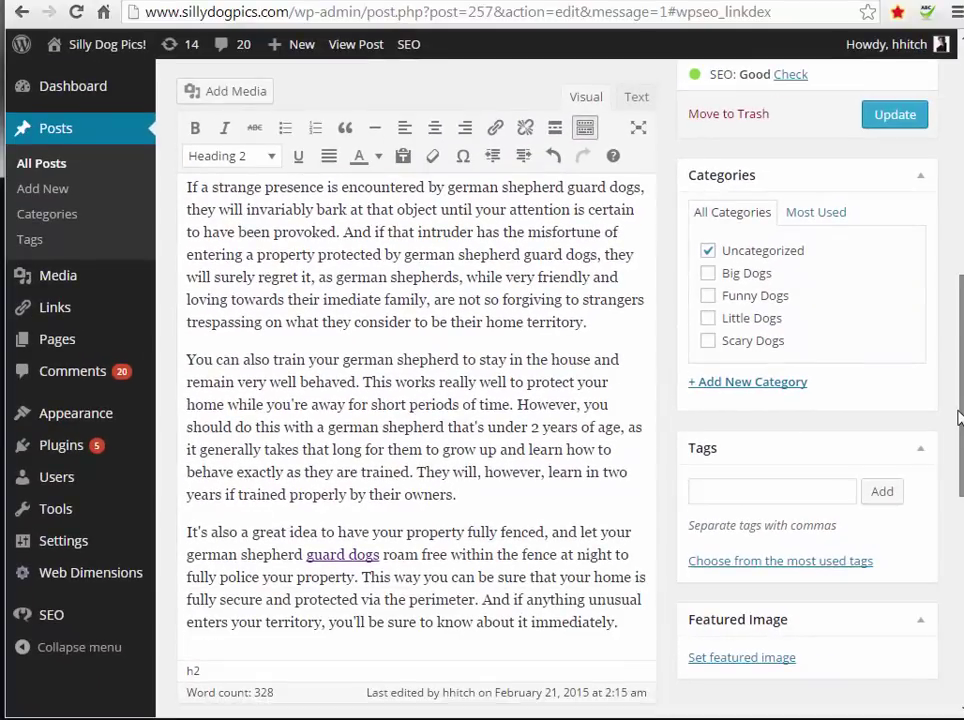
pyautogui.moveTo(958, 418); pyautogui.dragTo(958, 430)
pyautogui.scroll(2, 609, 400)
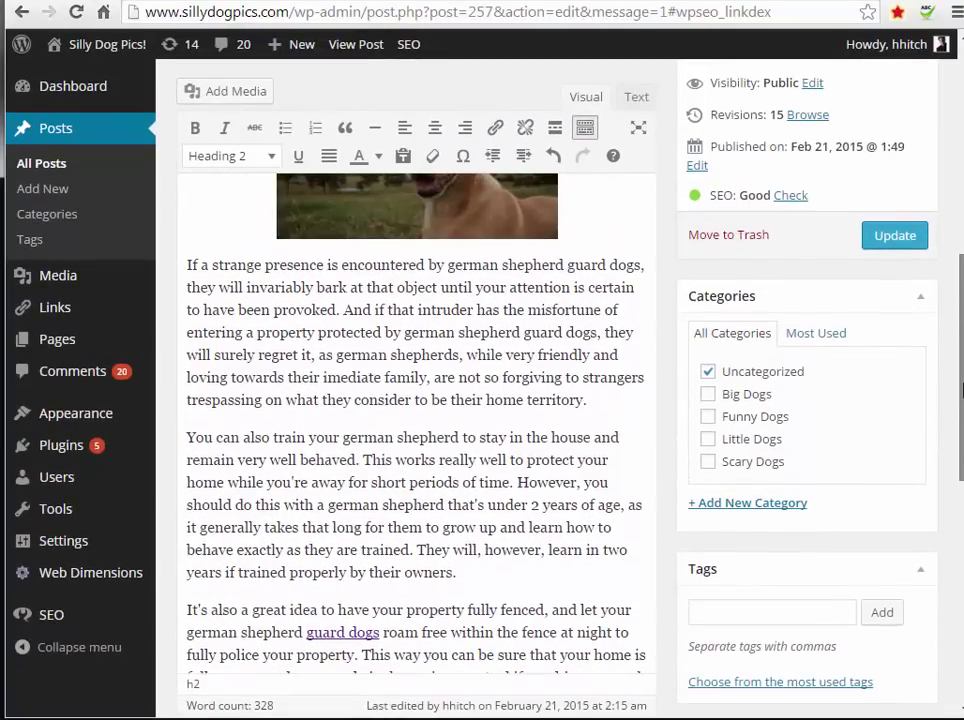
pyautogui.click(631, 396)
pyautogui.press('Return')
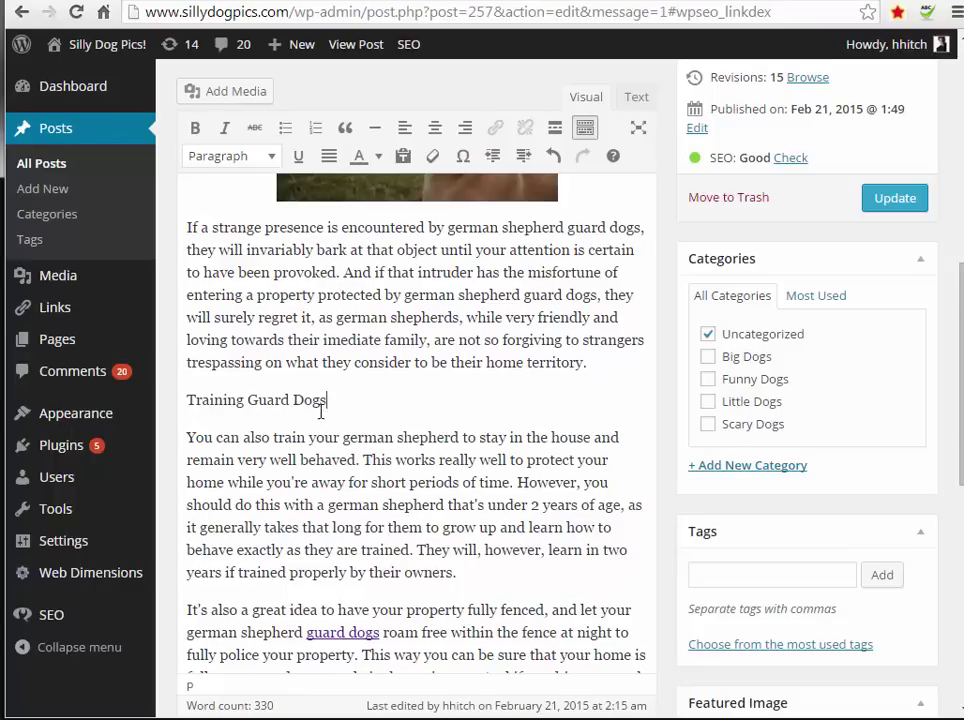
pyautogui.moveTo(327, 400); pyautogui.dragTo(180, 401)
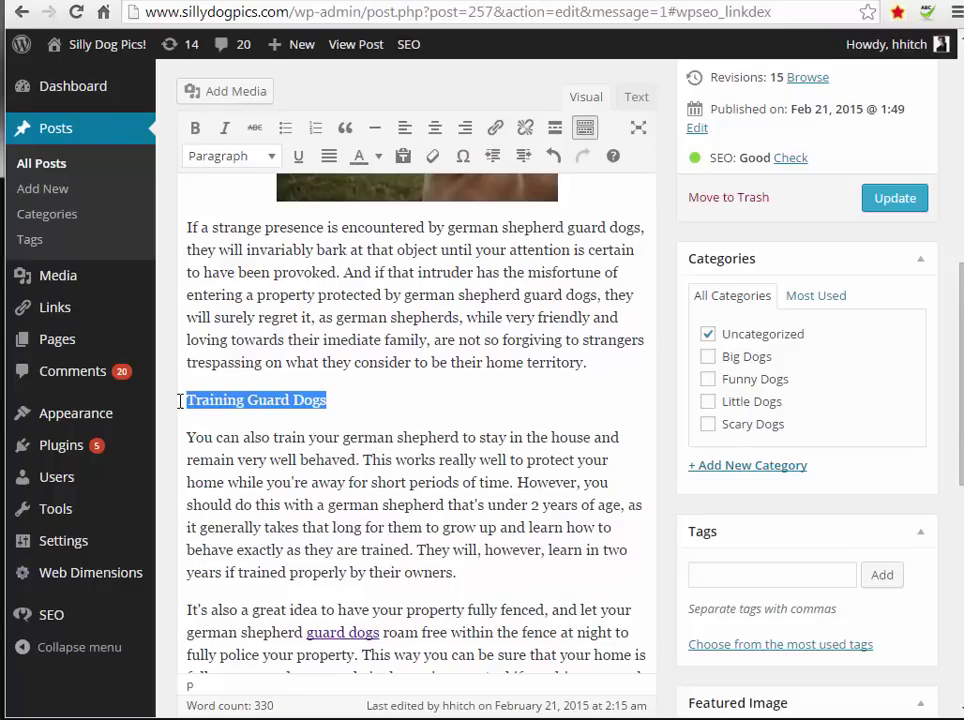
pyautogui.click(262, 157)
pyautogui.click(252, 301)
pyautogui.click(531, 392)
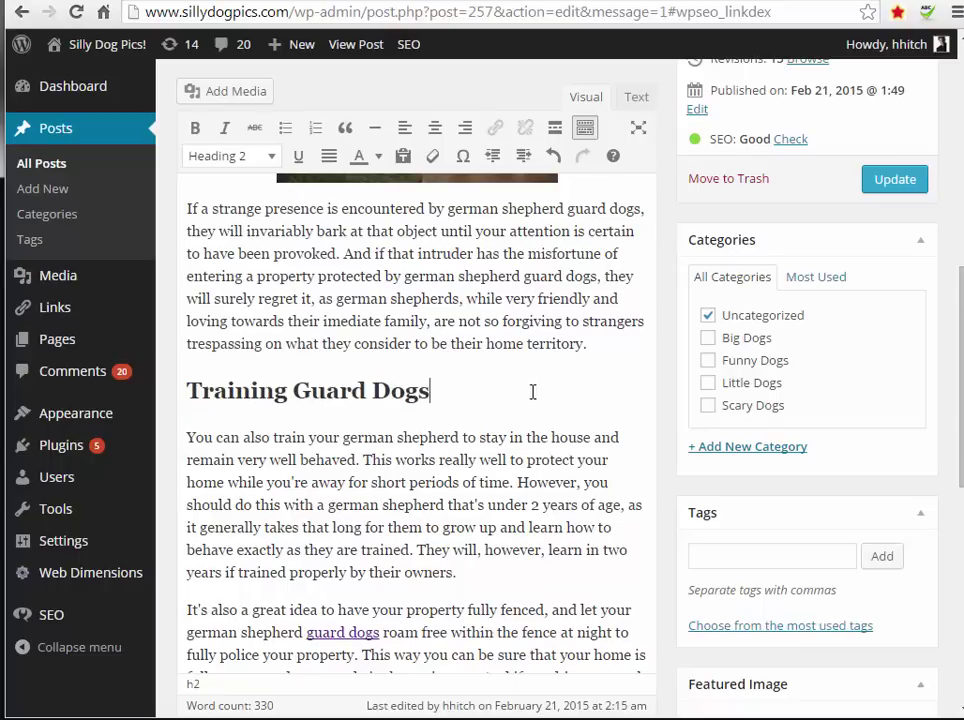
# Update the post, compare its title with the subheadings, and check the refreshed Yoast page analysis
pyautogui.moveTo(960, 269); pyautogui.dragTo(960, 305)
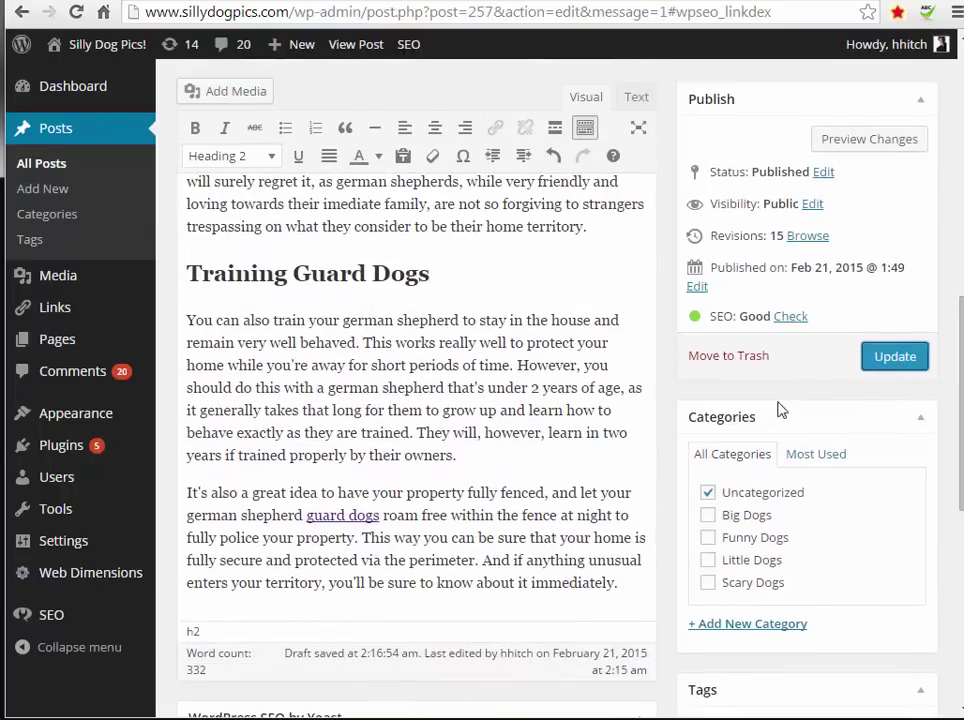
pyautogui.click(888, 362)
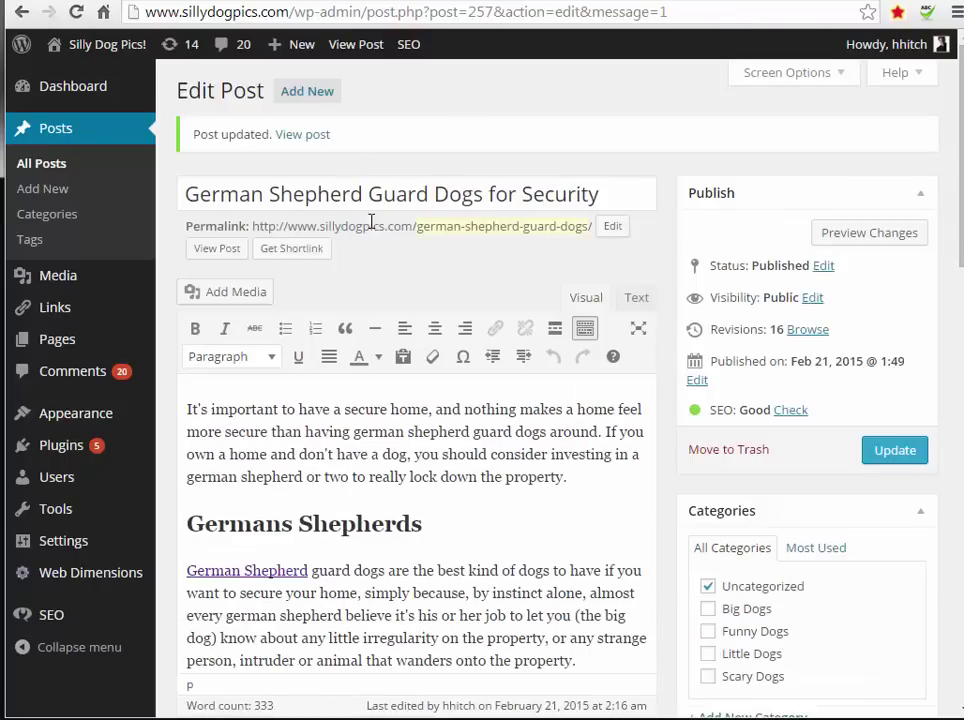
pyautogui.moveTo(609, 194); pyautogui.dragTo(176, 194)
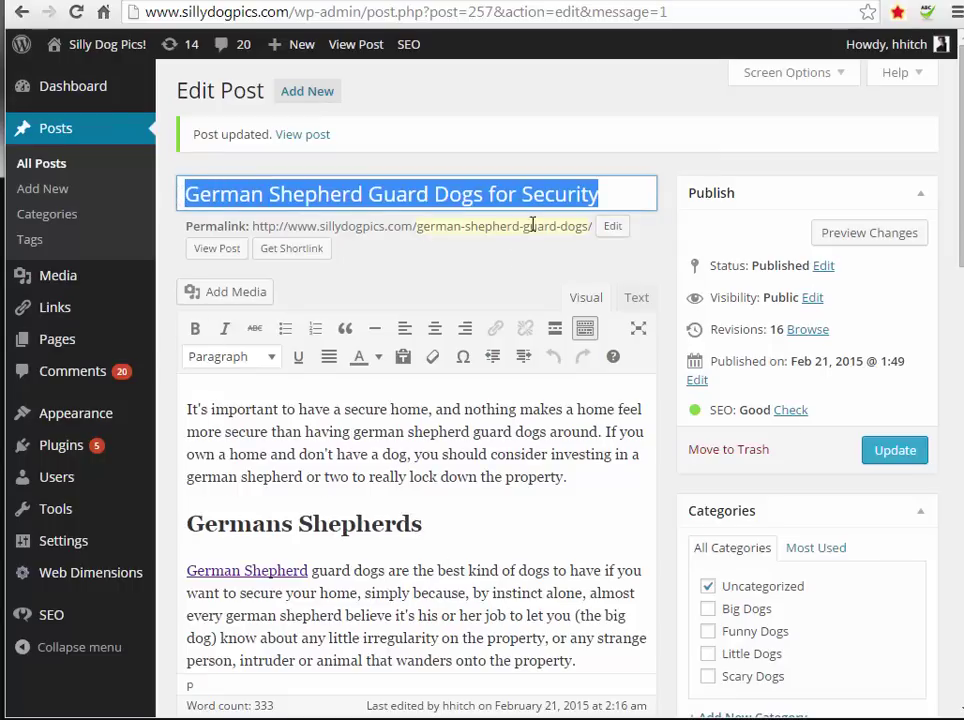
pyautogui.click(440, 528)
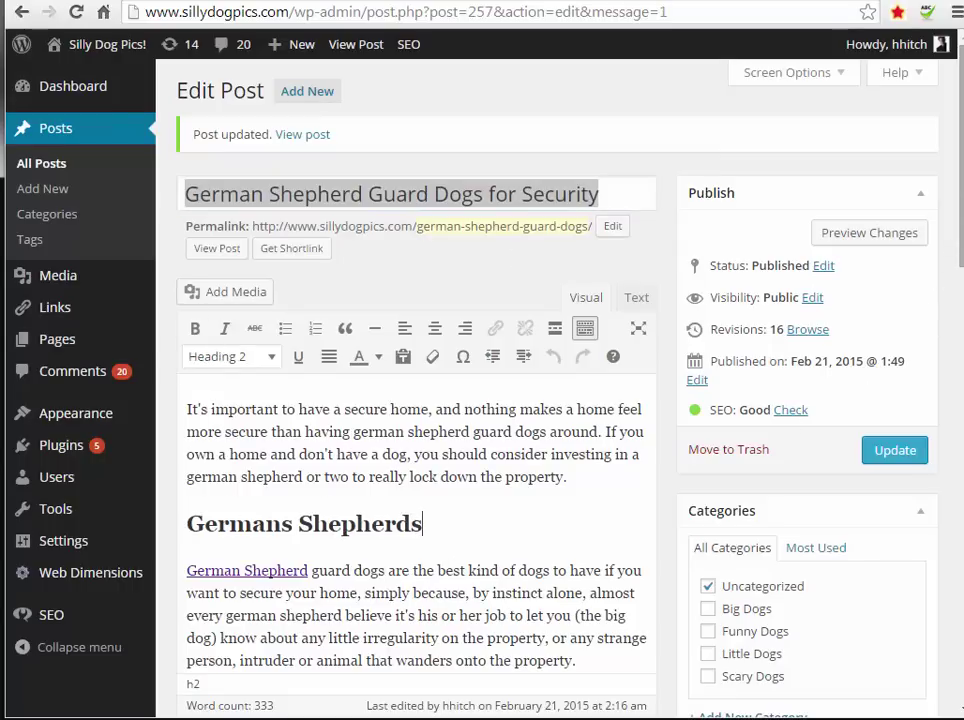
pyautogui.scroll(-2, 949, 237)
pyautogui.scroll(-8, 417, 420)
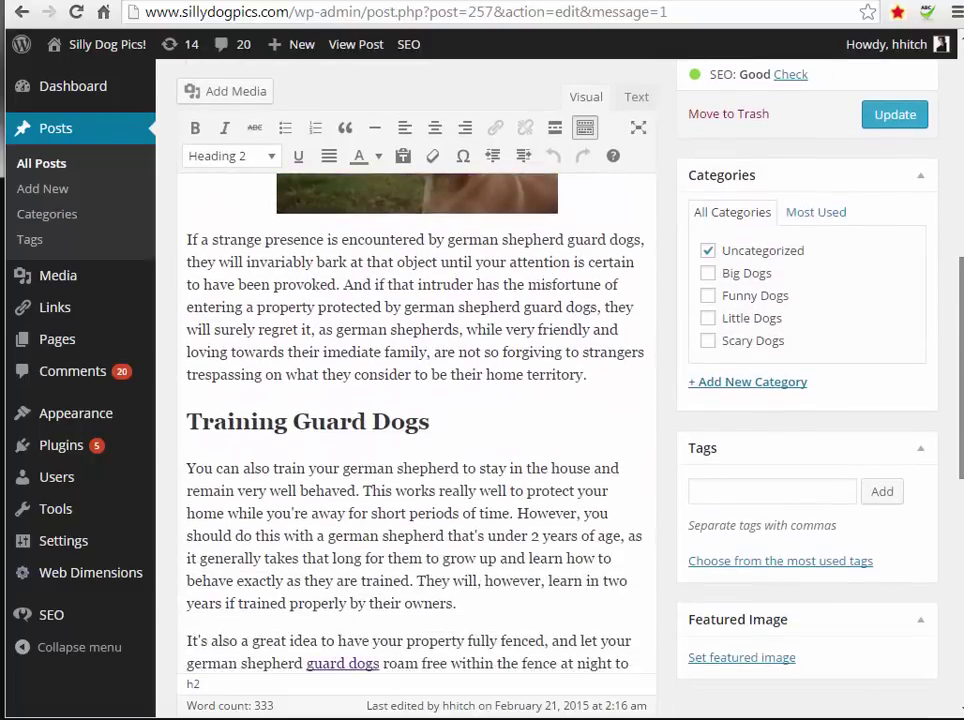
pyautogui.scroll(-5, 417, 420)
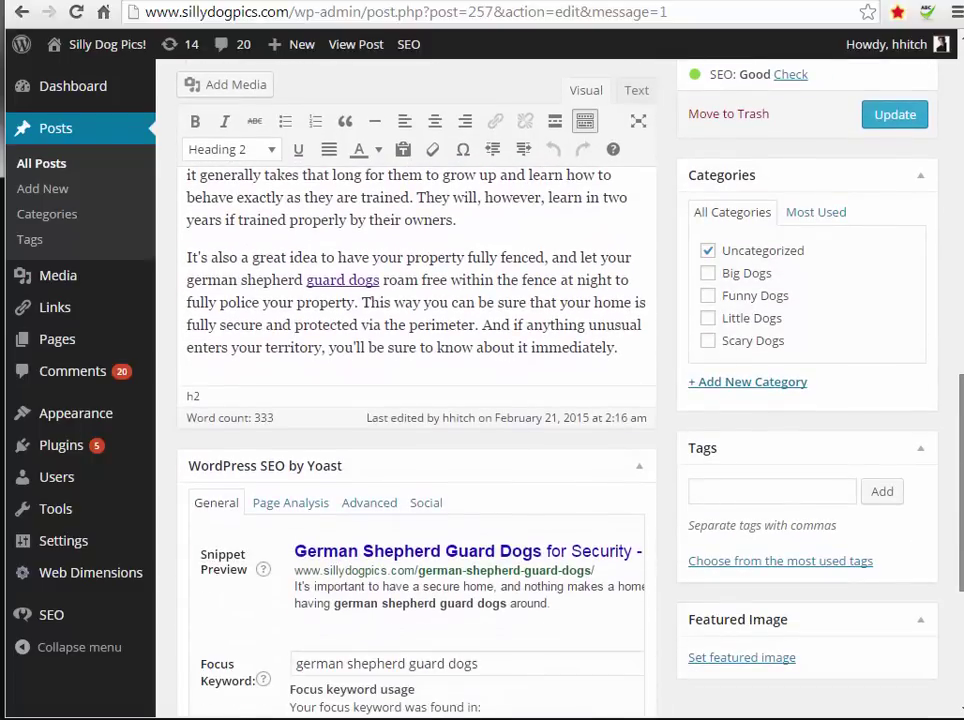
pyautogui.scroll(-4, 448, 440)
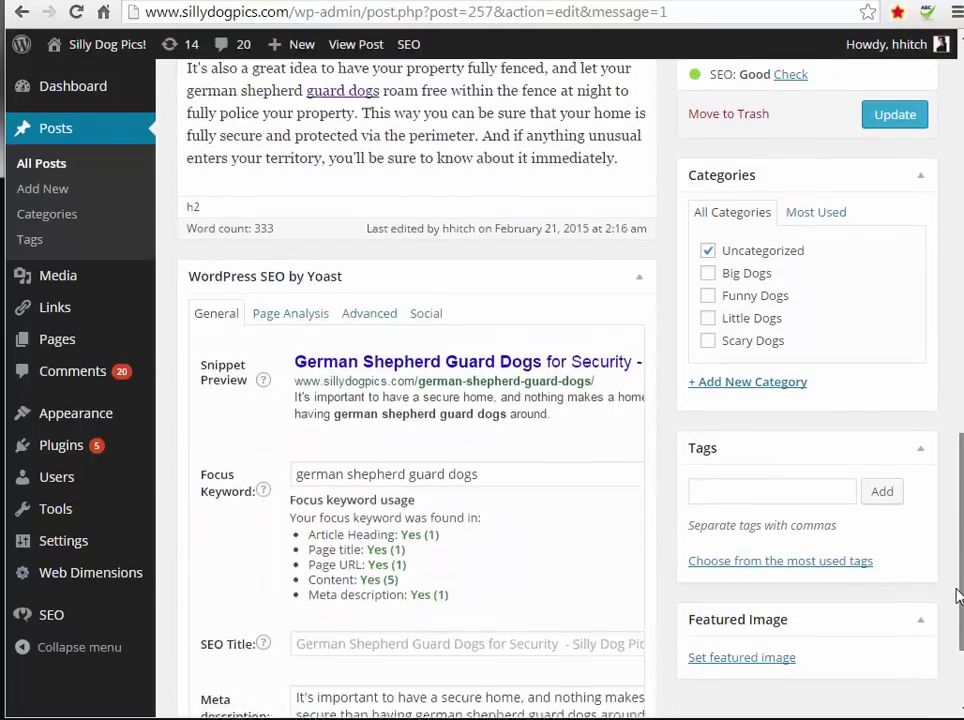
pyautogui.click(282, 228)
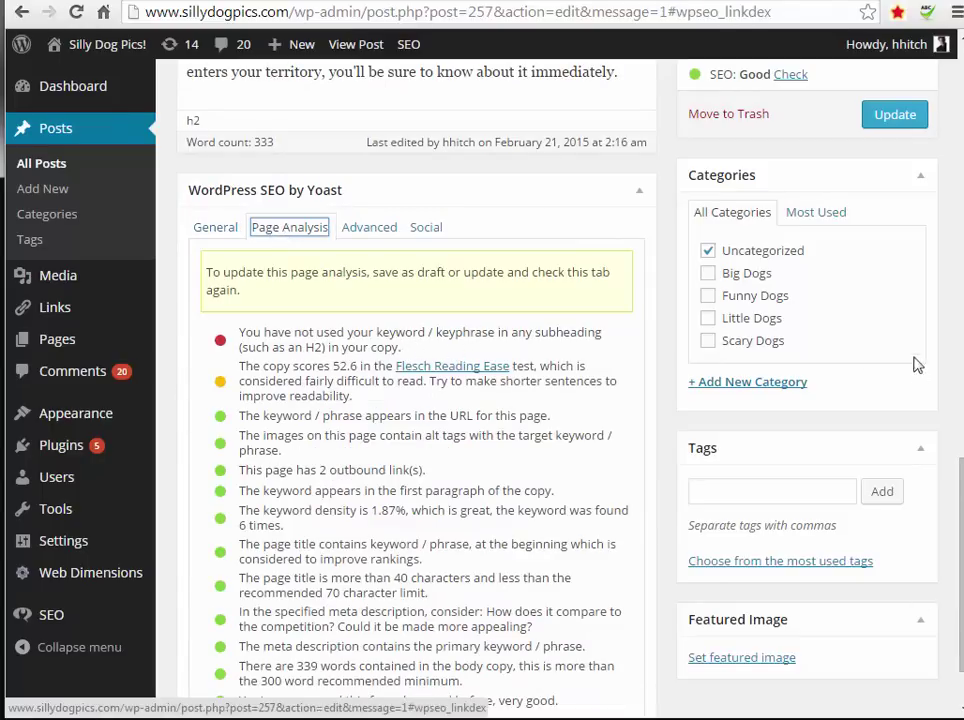
# Extend the post's first Heading 2 subheading so it reads "Germans Shepherd Guard Dogs - Best Option"
pyautogui.scroll(1, 700, 400)
pyautogui.scroll(15, 416, 400)
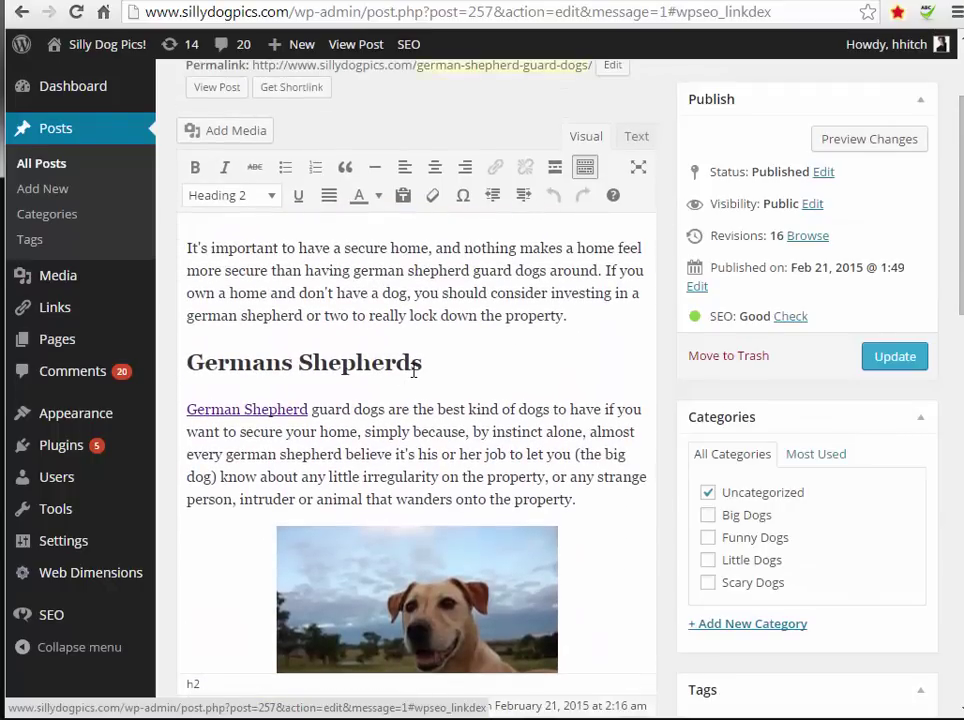
pyautogui.write('Guard')
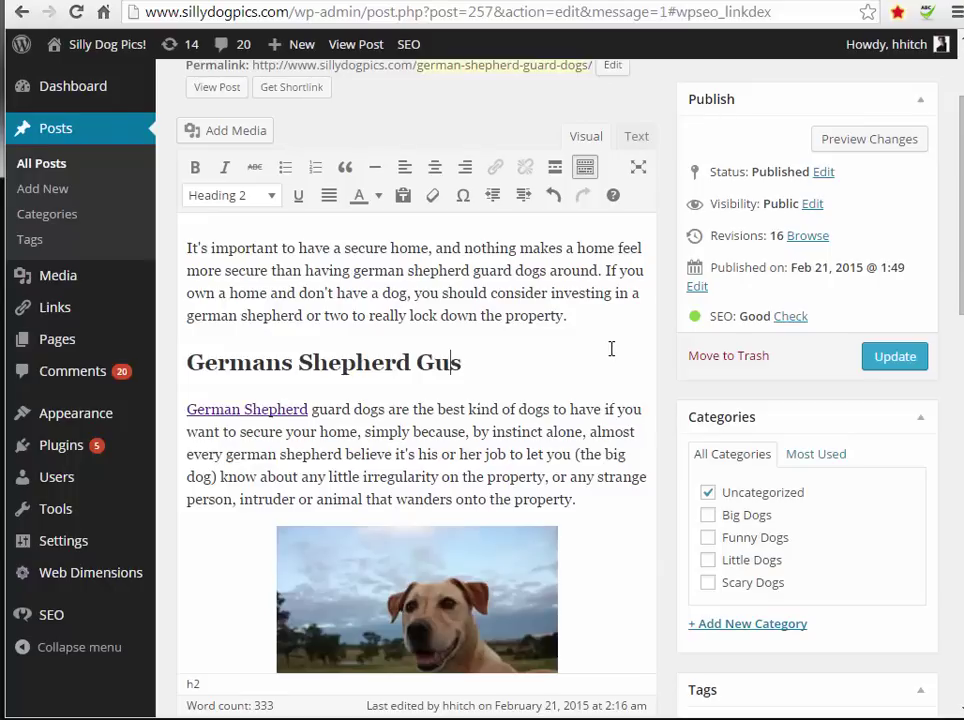
pyautogui.write(' Dog')
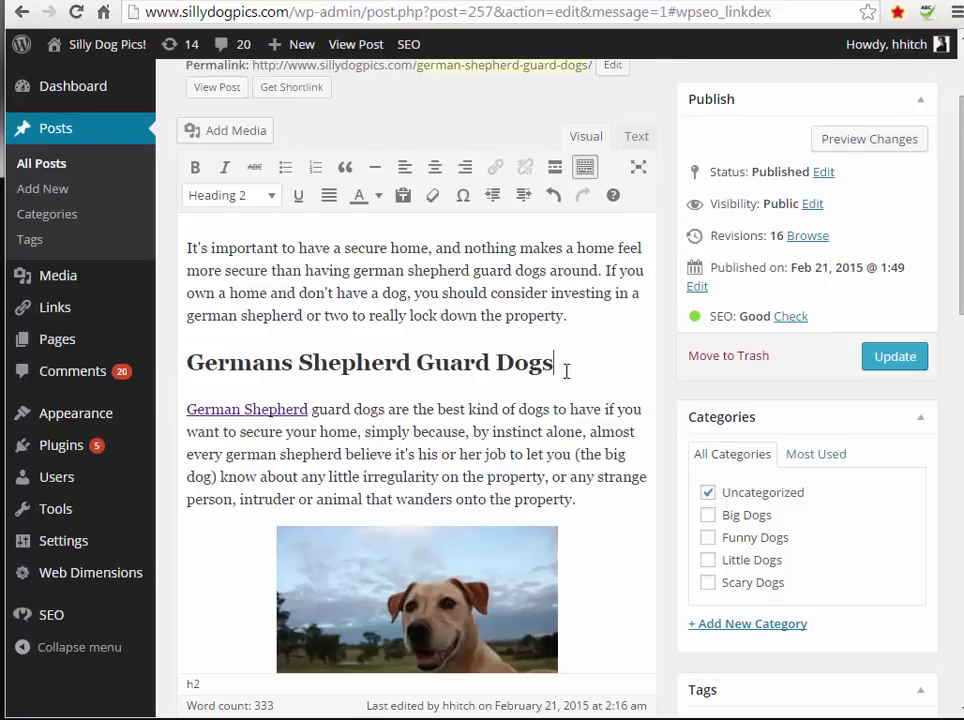
pyautogui.write('- Best P')
pyautogui.press('BackSpace')
pyautogui.write('Opt')
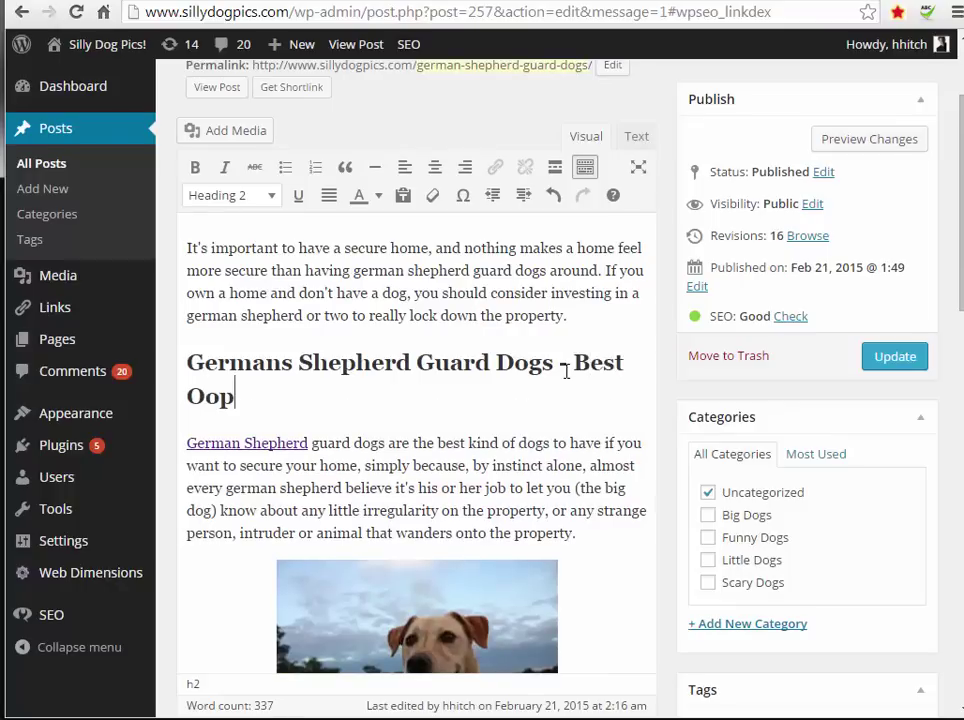
pyautogui.write('ion')
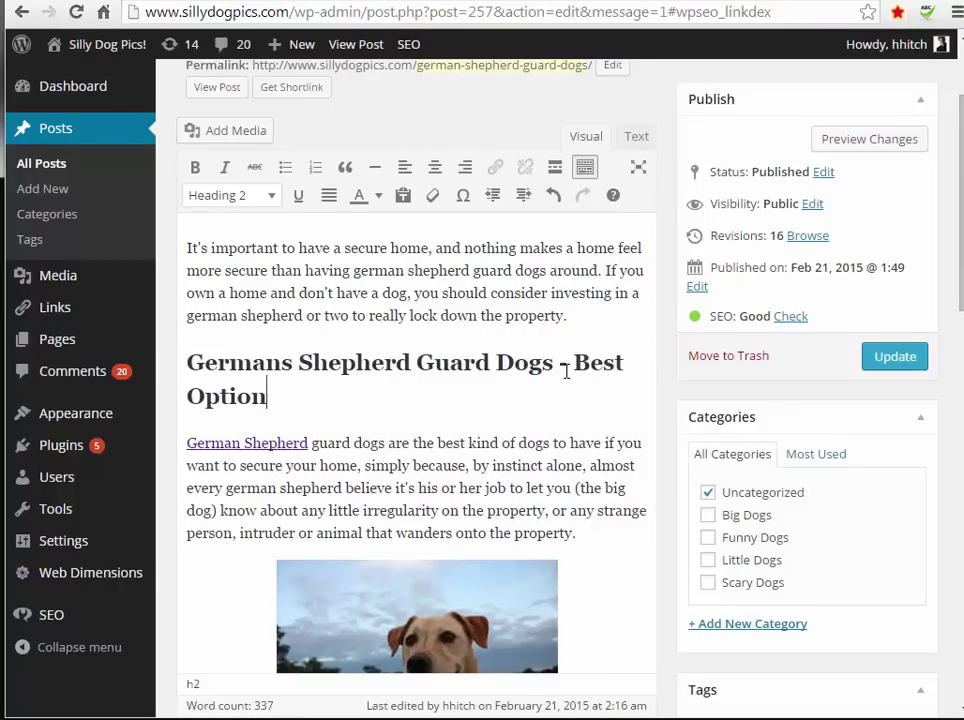
# Update the post with the extended subheading and check Yoast's page analysis for keyword use in subheadings
pyautogui.scroll(-6, 720, 200)
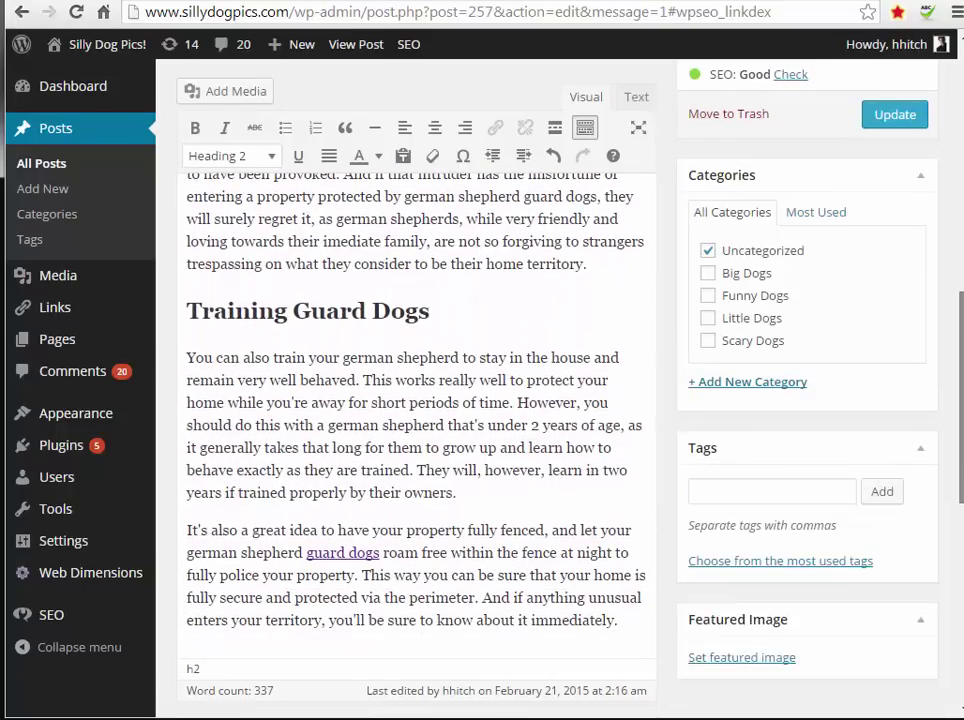
pyautogui.click(884, 113)
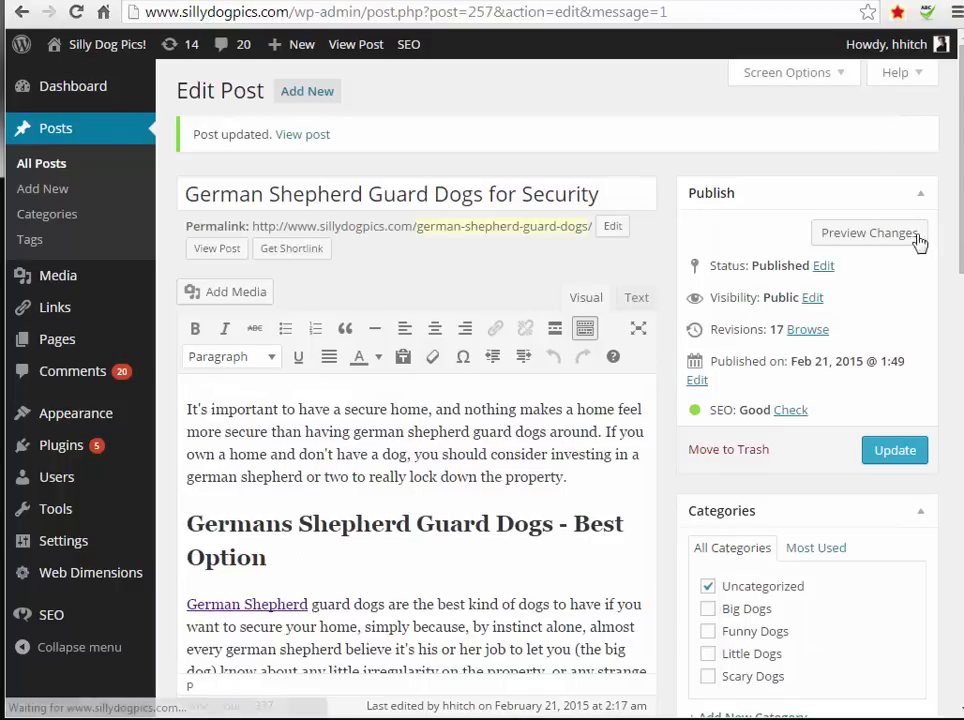
pyautogui.scroll(-10, 928, 555)
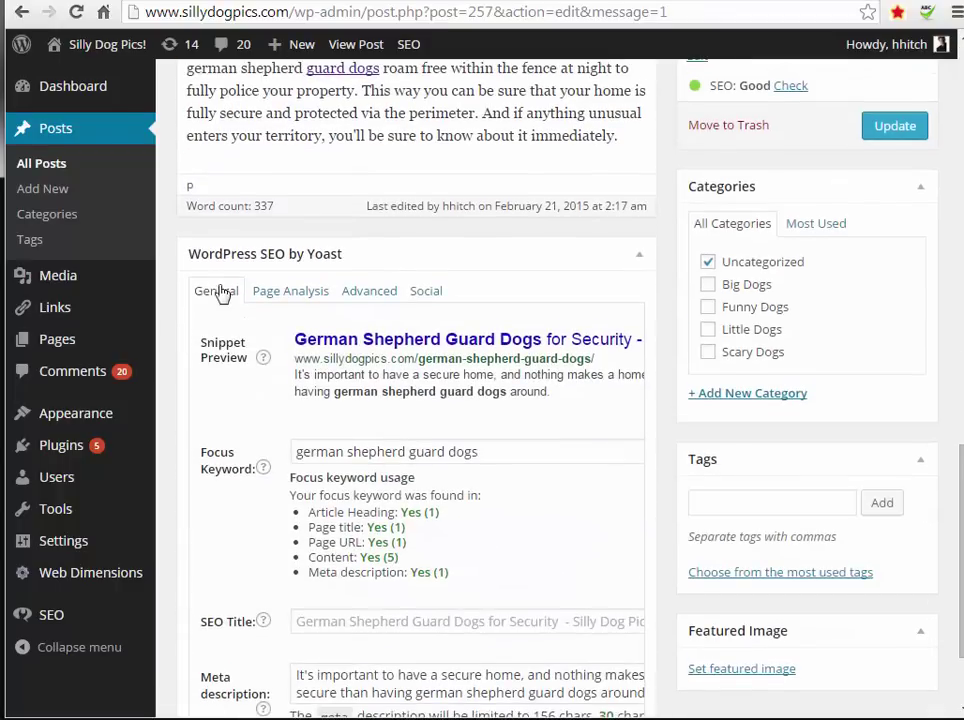
pyautogui.click(275, 292)
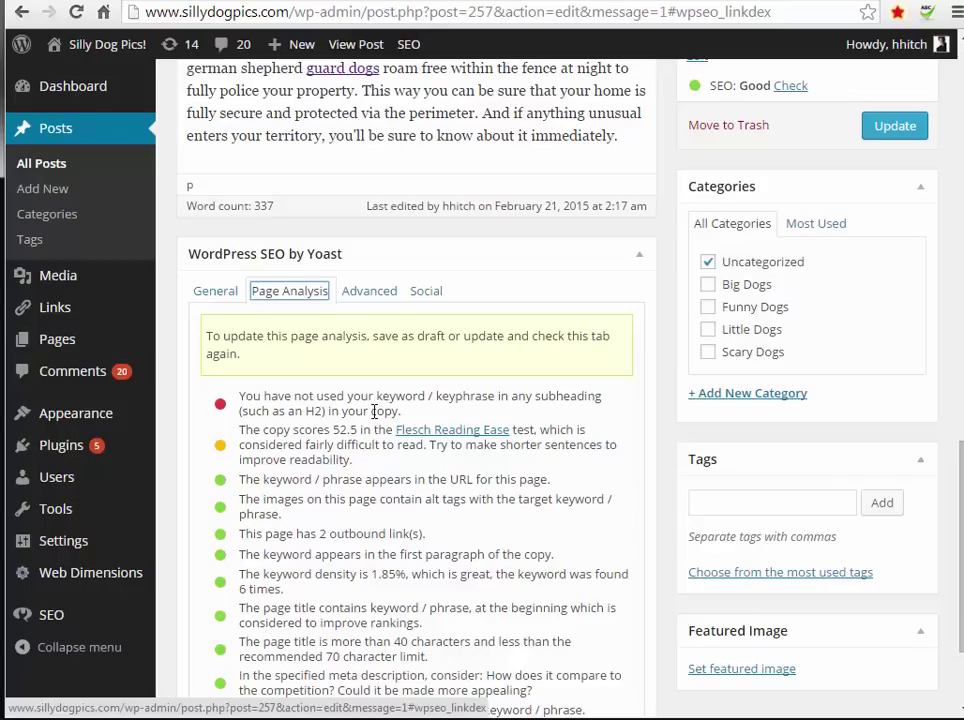
# Correct the first word of the "Guard Dogs - Best Option" subheading to "German"
pyautogui.scroll(5, 417, 400)
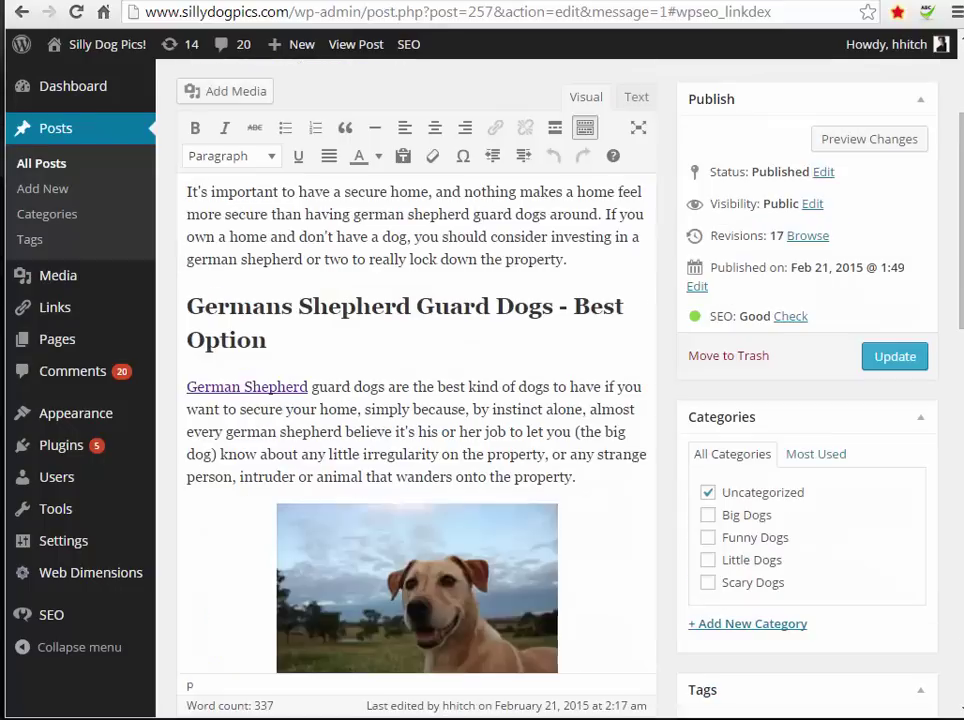
pyautogui.click(284, 305)
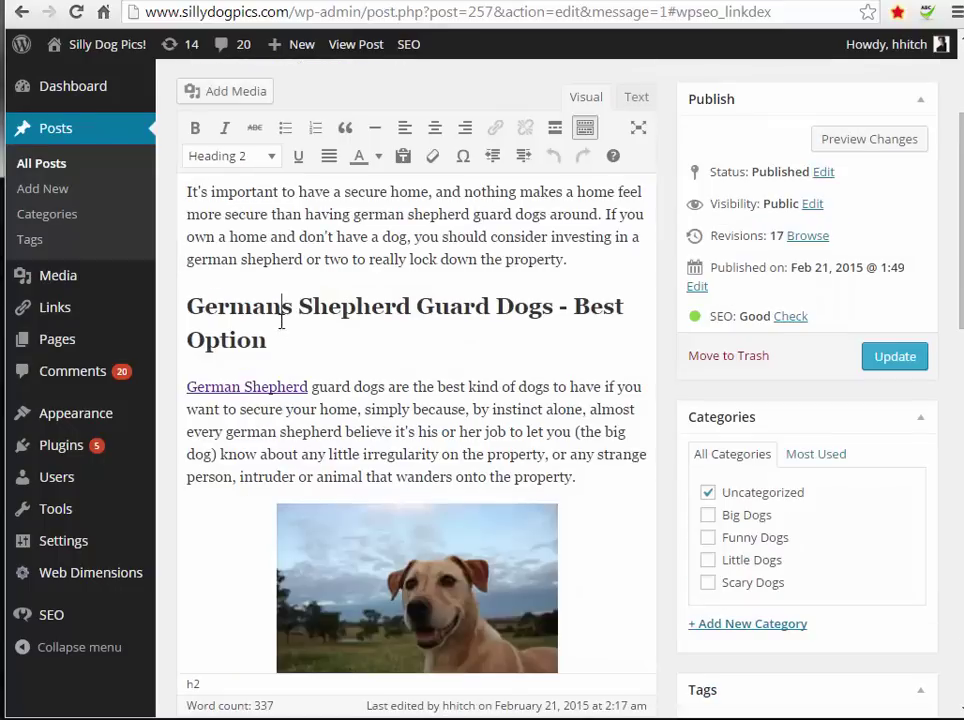
pyautogui.press('BackSpace')
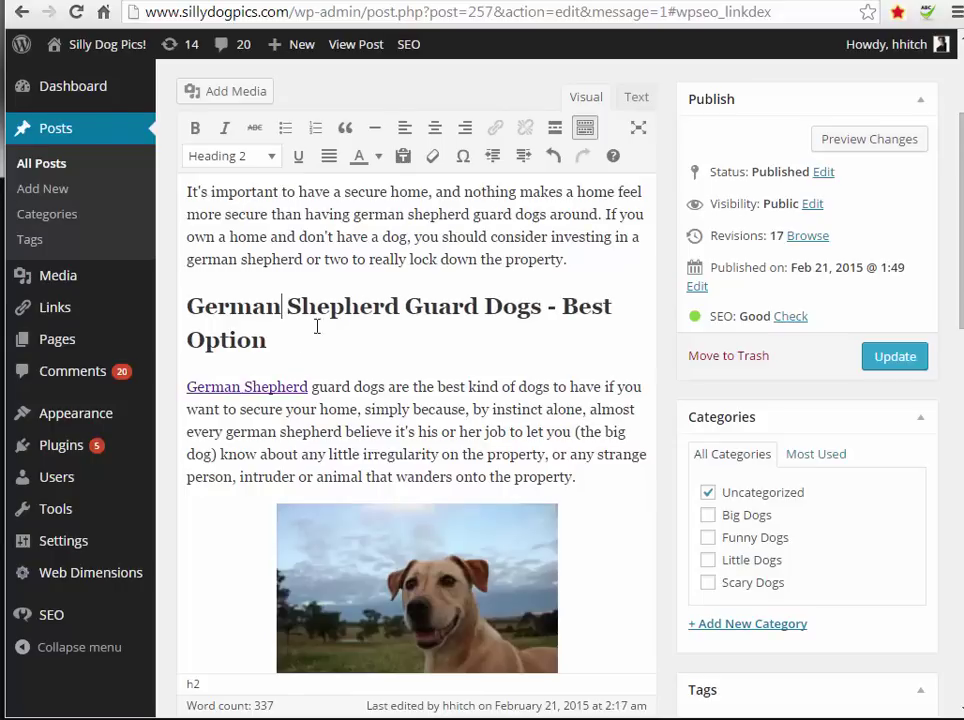
# Update the post with the corrected subheading and review the refreshed Yoast page analysis and the post's SEO status
pyautogui.click(910, 361)
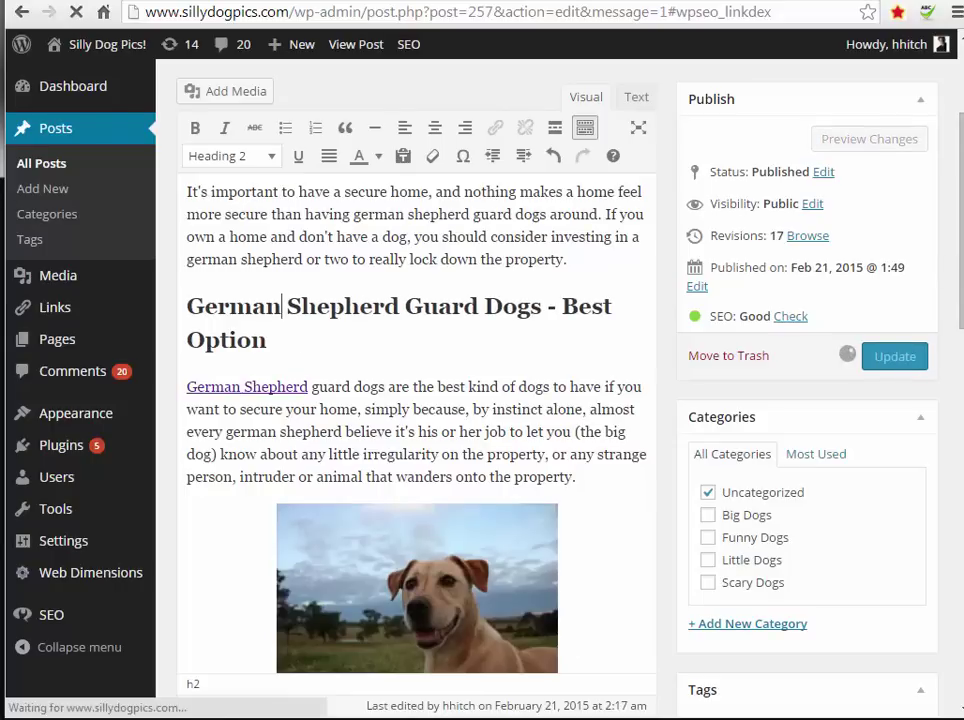
pyautogui.scroll(-10, 940, 445)
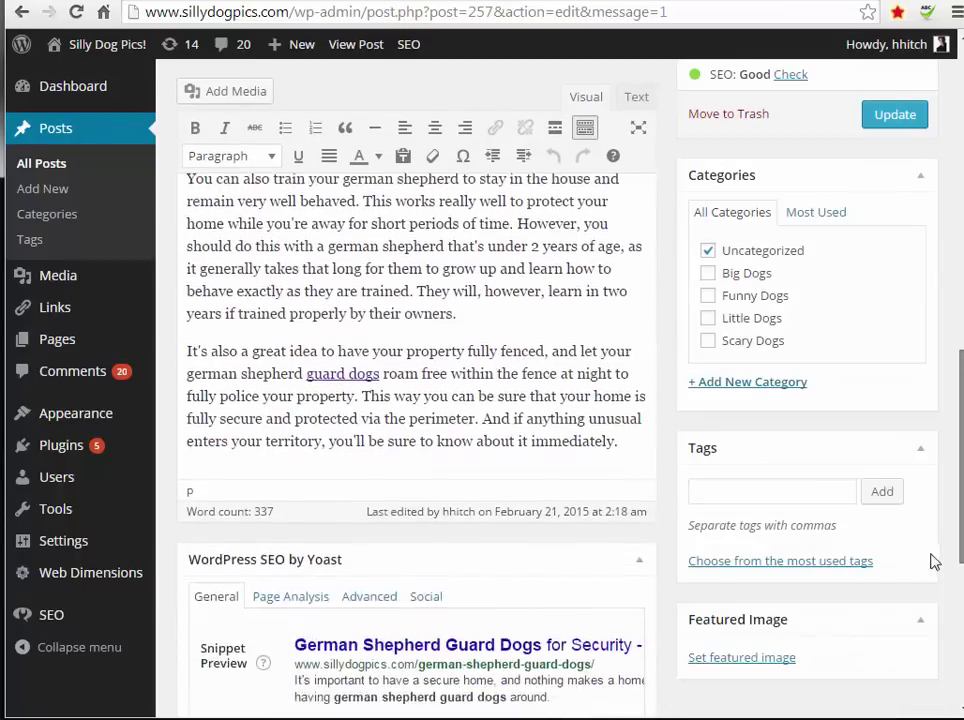
pyautogui.scroll(-3, 931, 562)
pyautogui.click(292, 347)
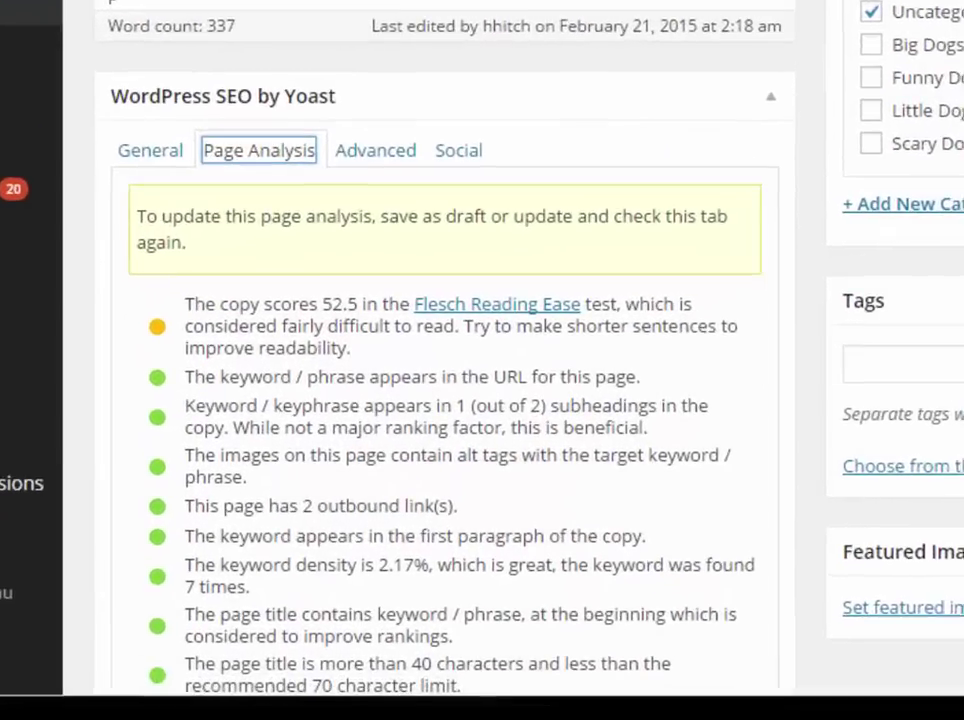
pyautogui.scroll(-3, 440, 400)
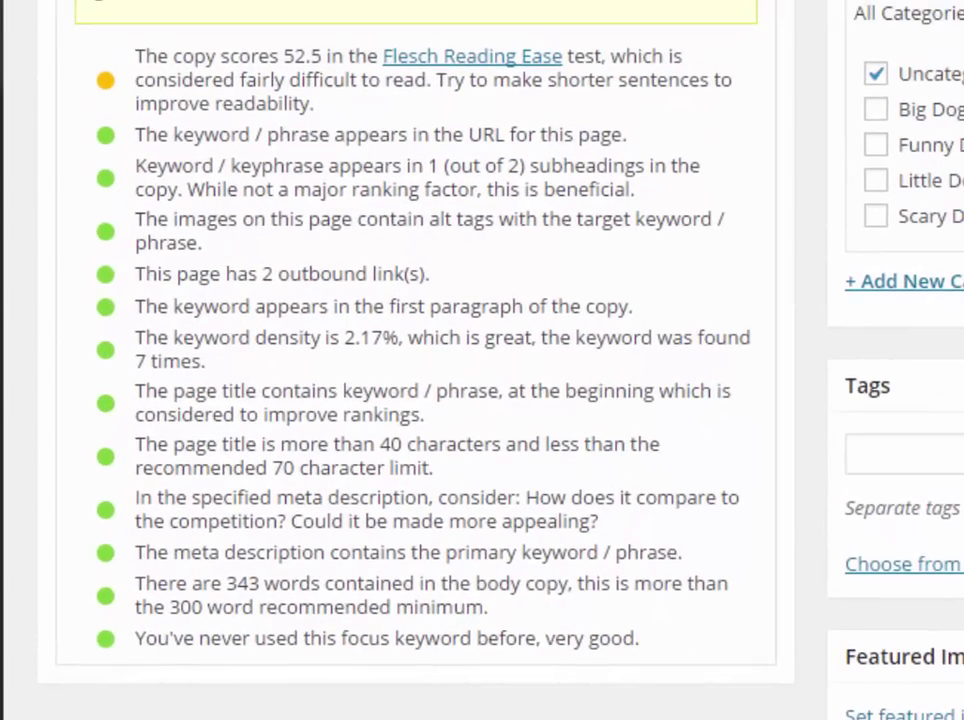
pyautogui.scroll(4, 480, 360)
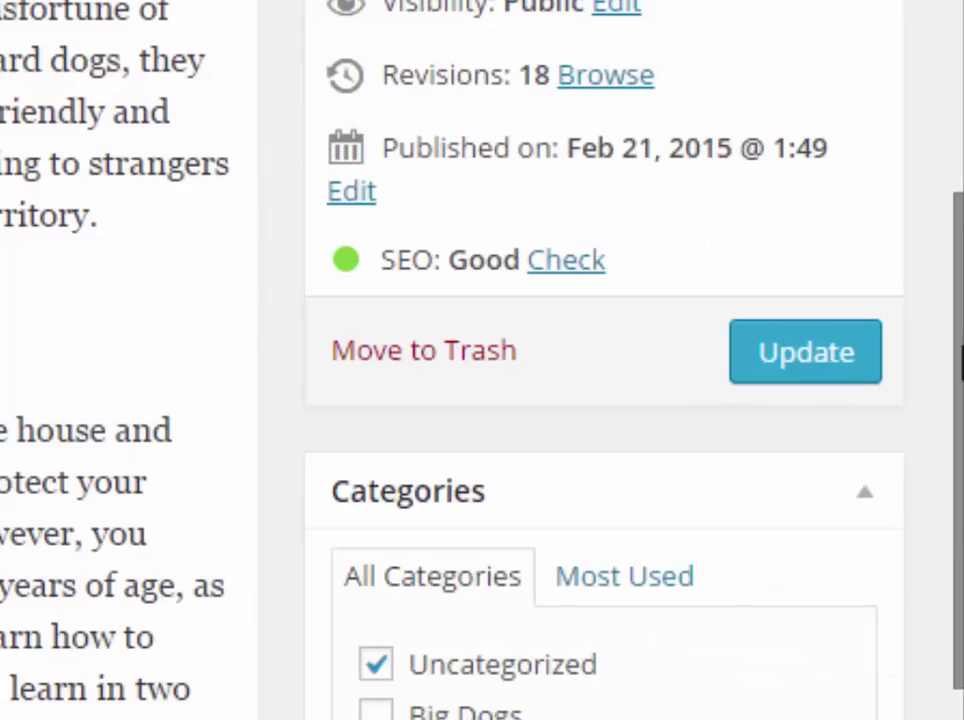
pyautogui.scroll(-5, 480, 360)
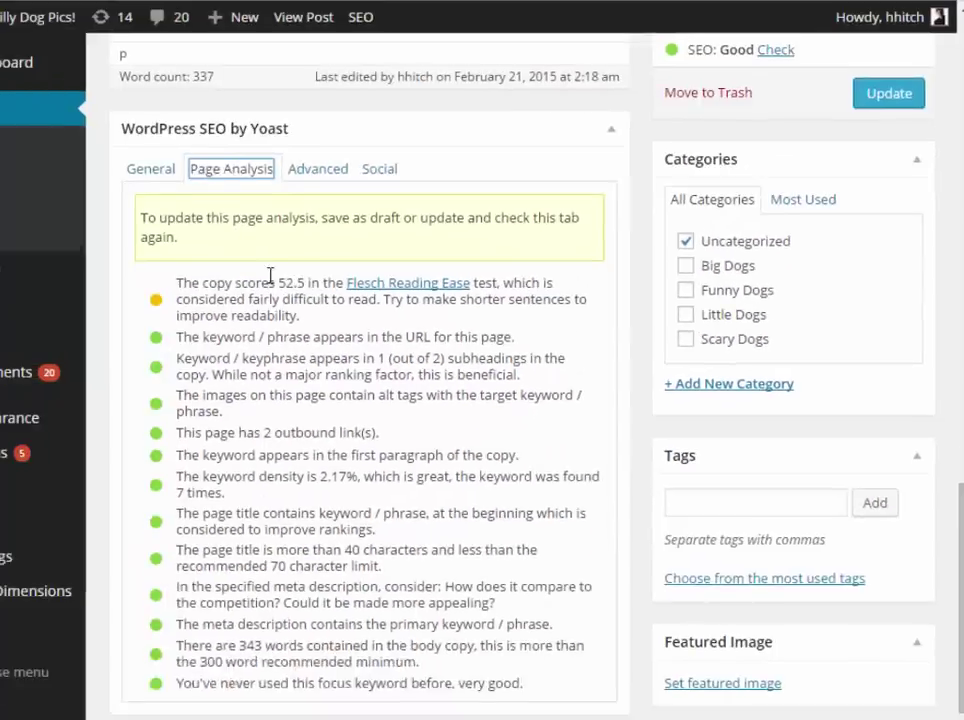
# Look through Yoast's advanced, social and general settings for the post, then recheck the page analysis and the post's body text
pyautogui.click(326, 174)
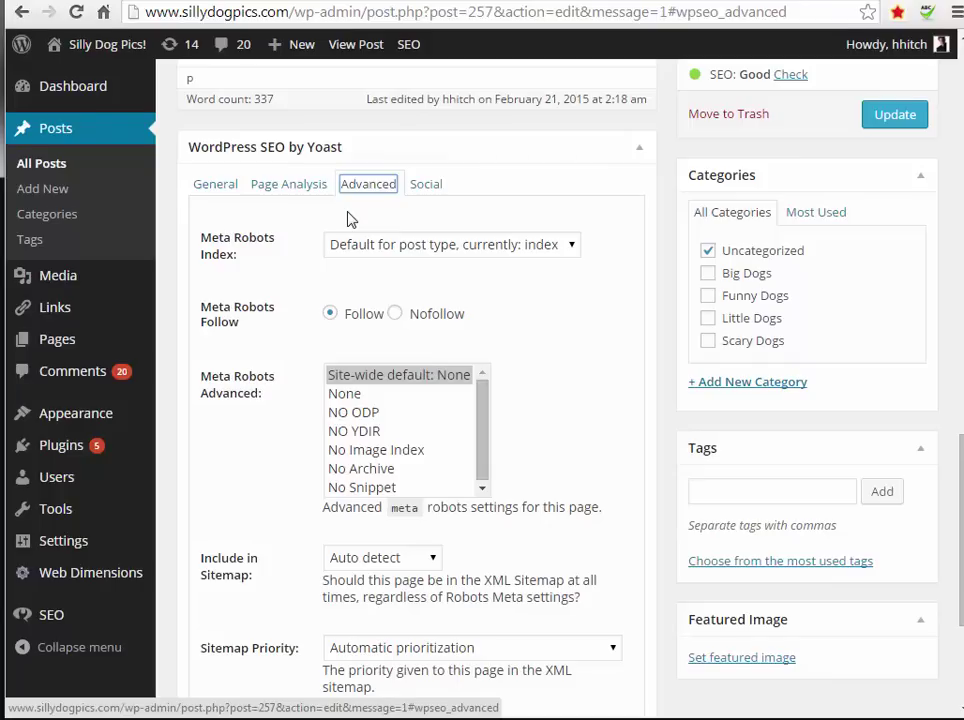
pyautogui.click(430, 187)
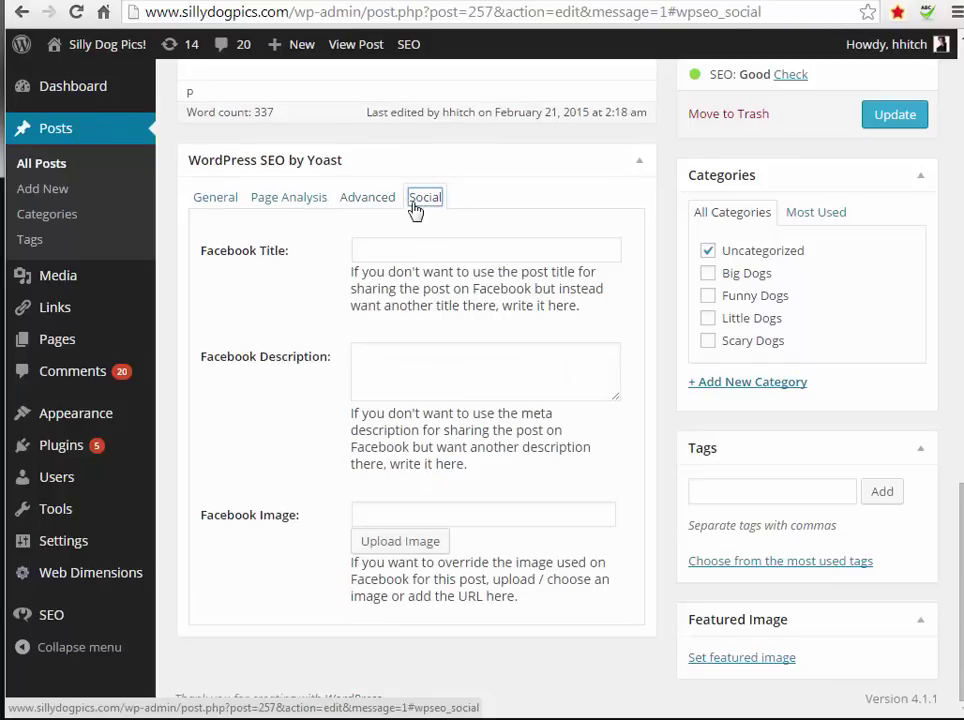
pyautogui.click(213, 201)
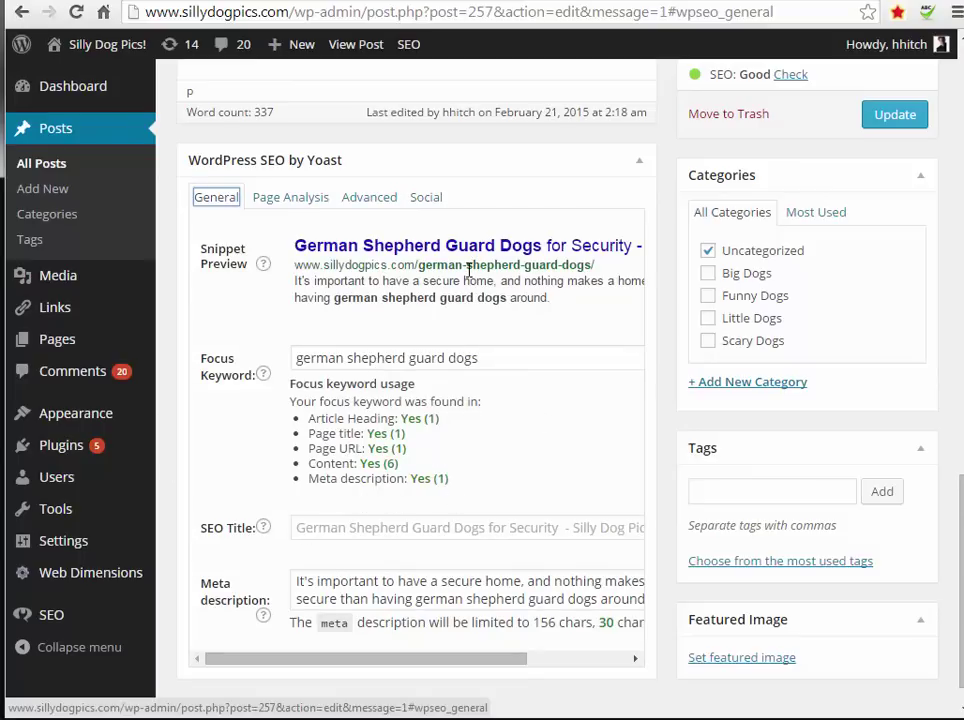
pyautogui.click(275, 205)
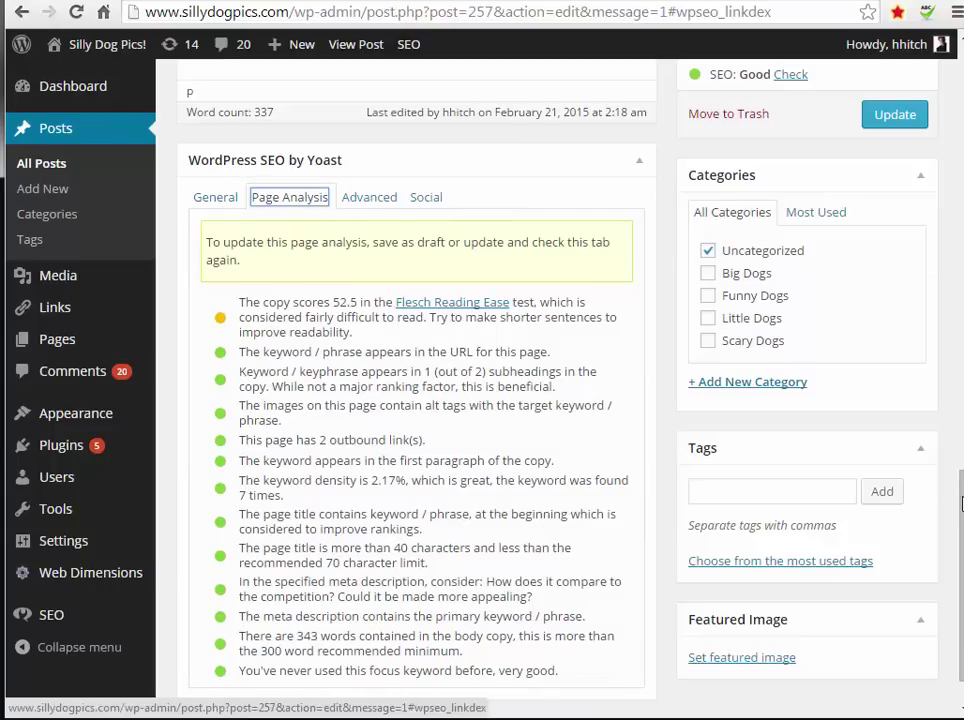
pyautogui.scroll(-1, 945, 263)
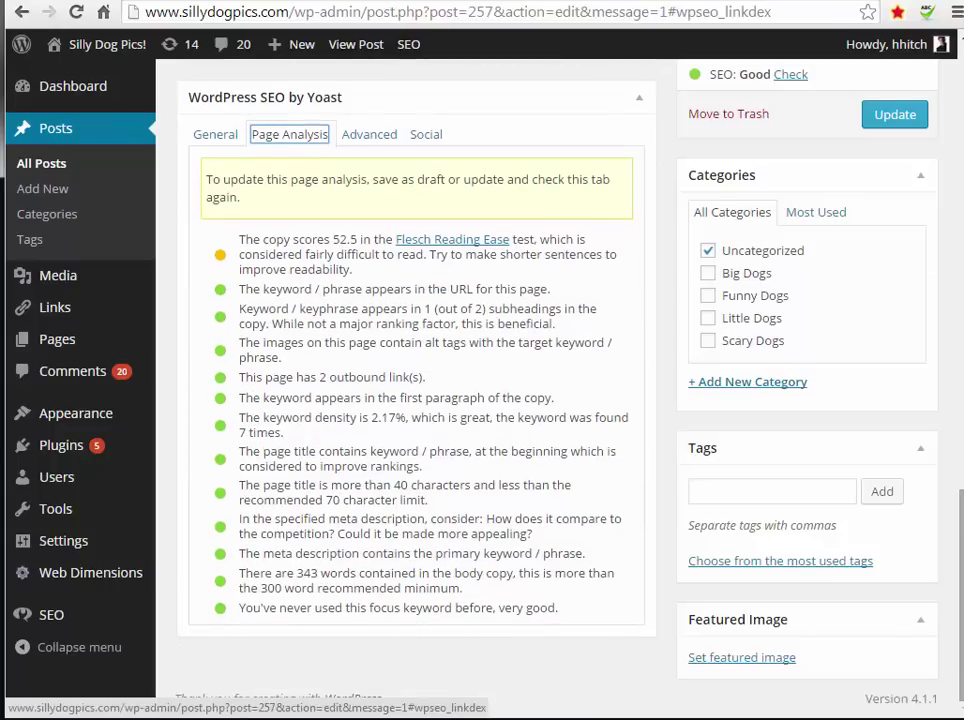
pyautogui.scroll(6, 945, 263)
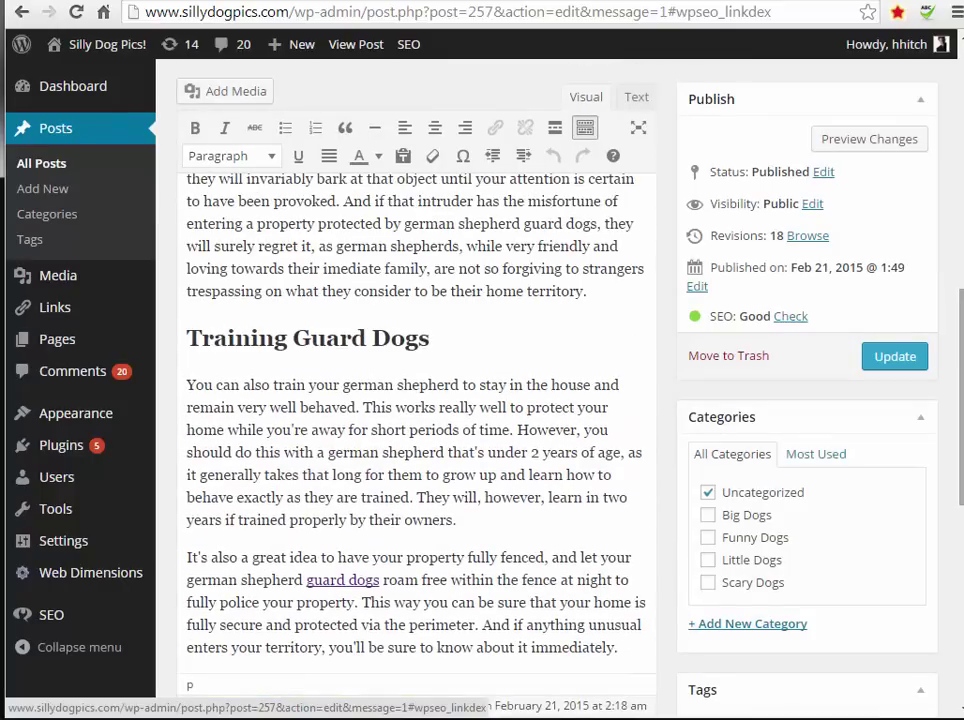
pyautogui.scroll(1, 957, 360)
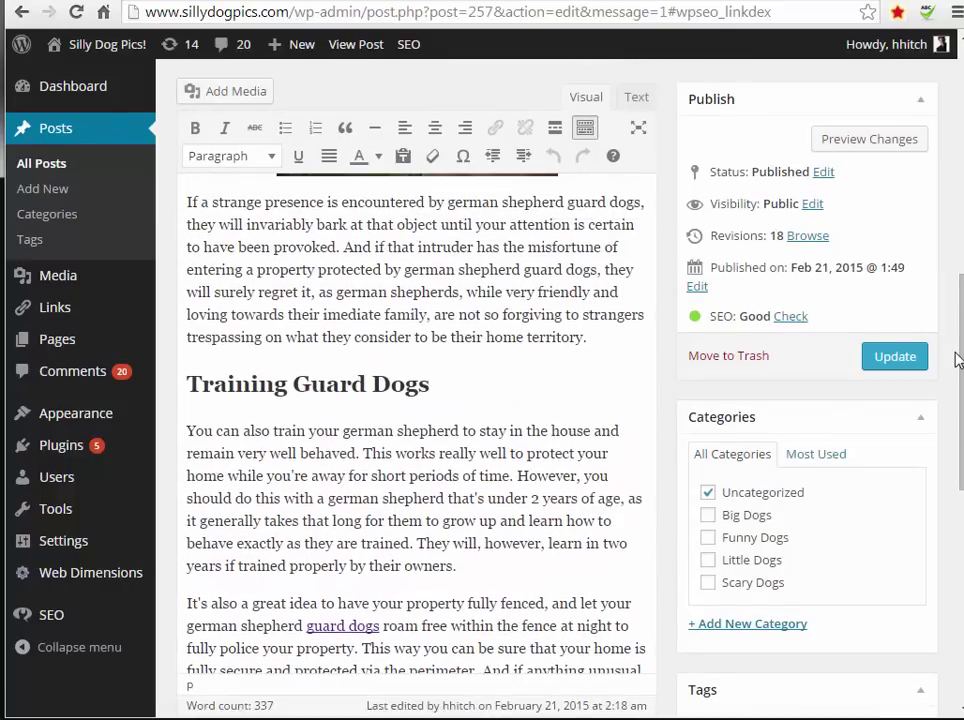